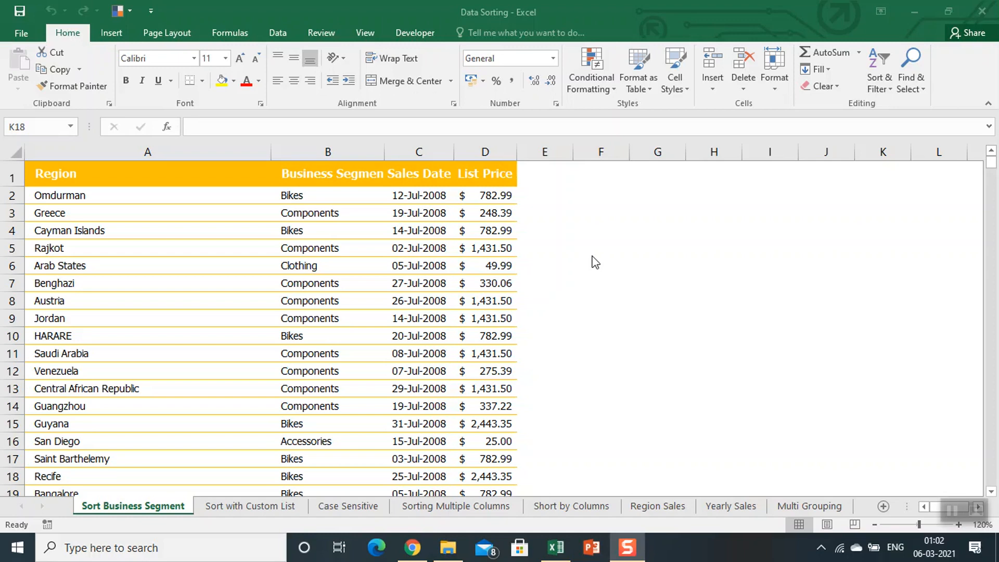
pyautogui.click(305, 197)
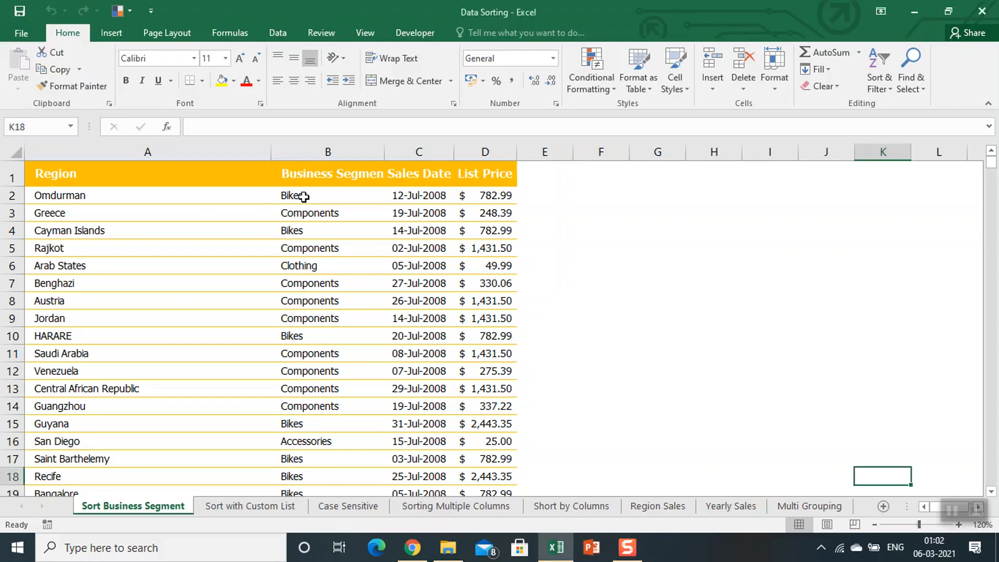
pyautogui.click(331, 177)
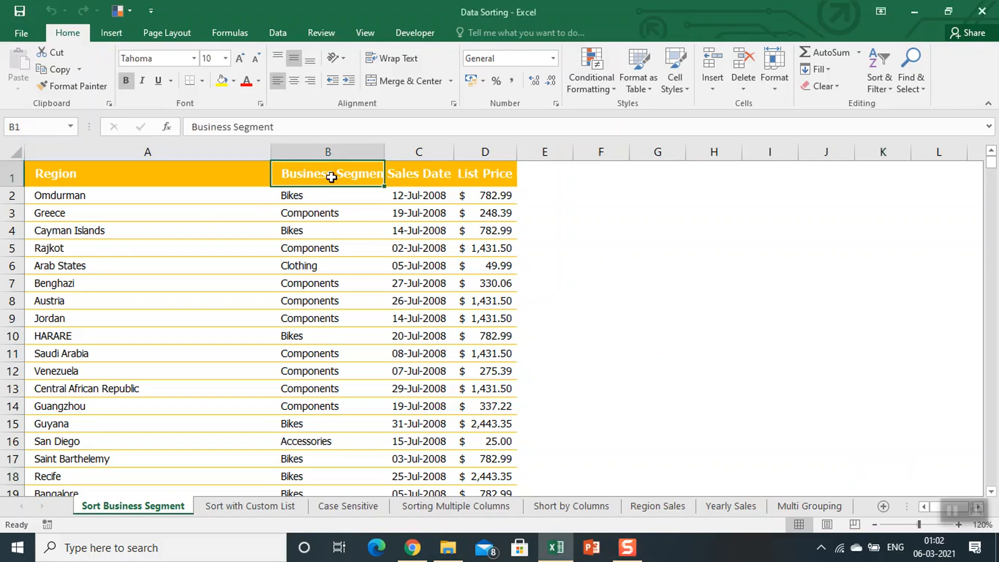
pyautogui.hotkey('ctrl', 'a')
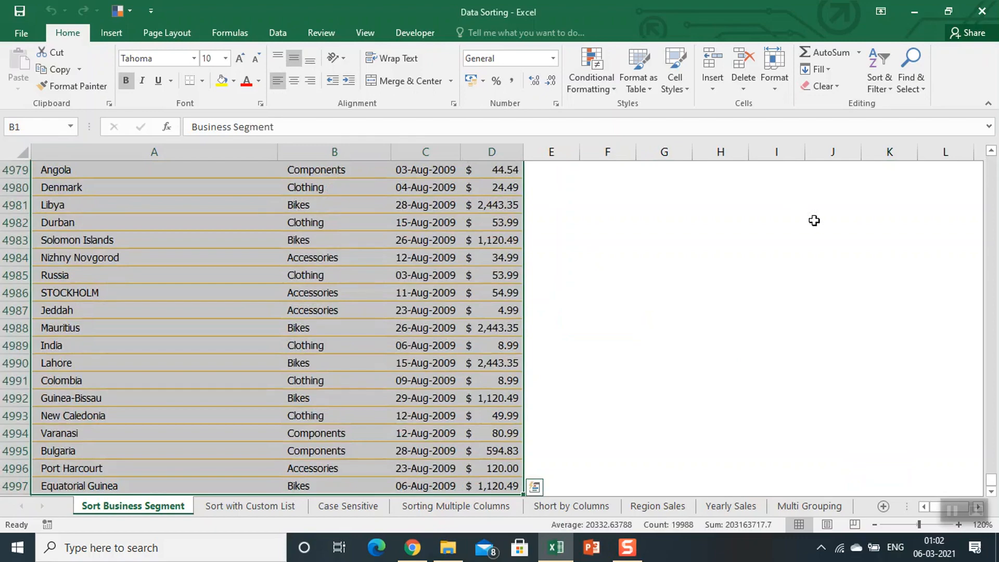
pyautogui.click(413, 240)
pyautogui.press('Home')
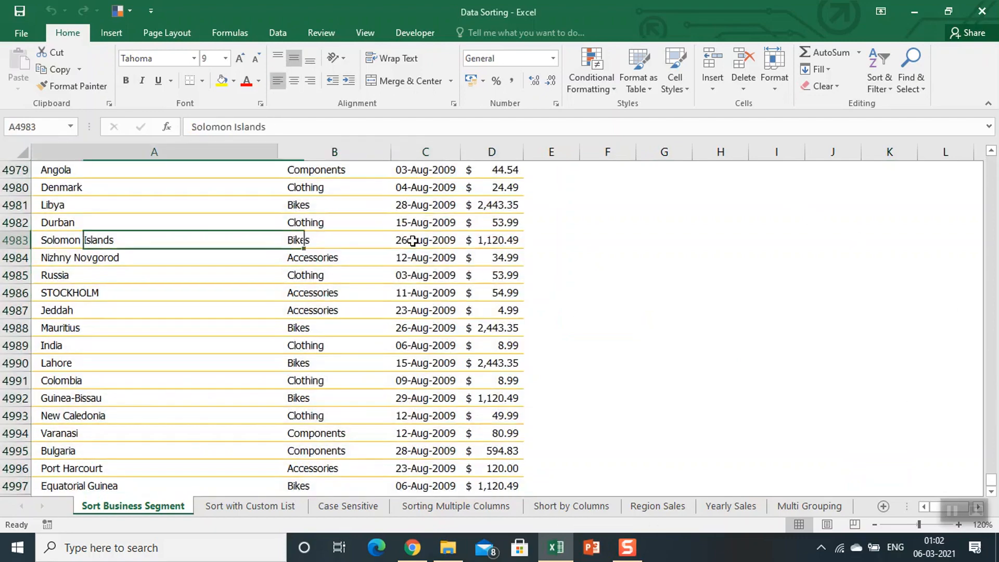
pyautogui.hotkey('ctrl', 'Home')
pyautogui.hotkey('ctrl', 'a')
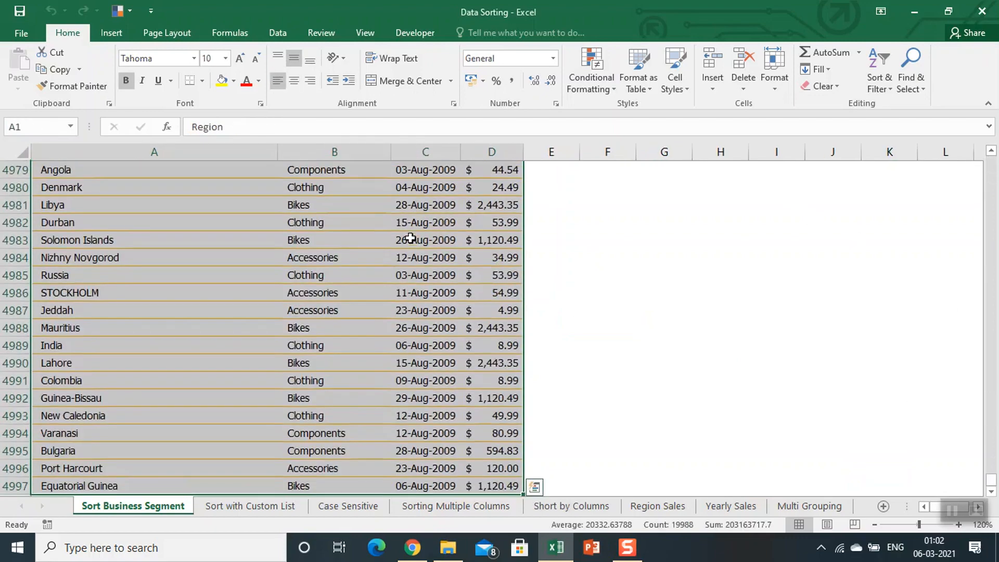
pyautogui.click(287, 30)
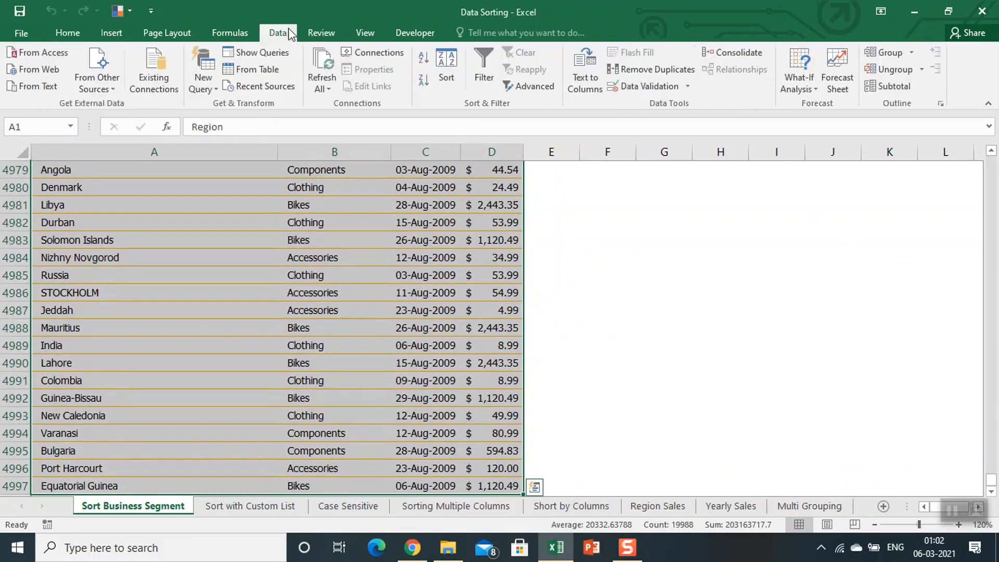
pyautogui.click(451, 75)
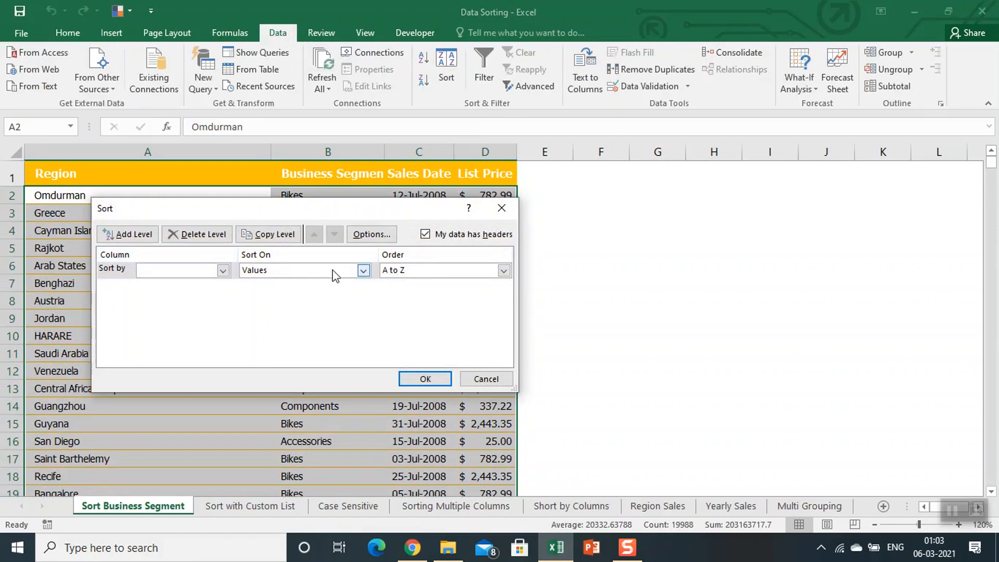
pyautogui.click(364, 270)
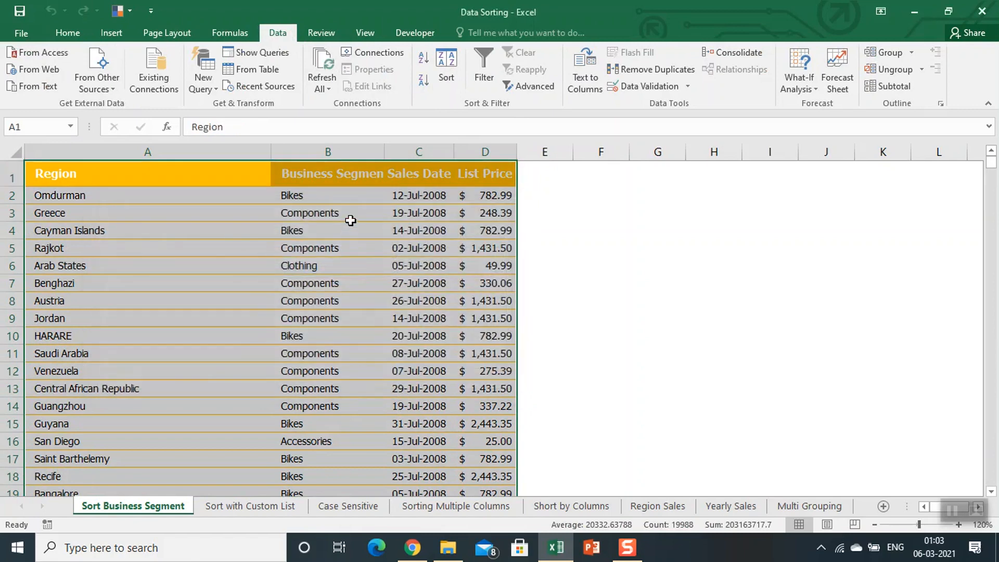
# Start a sort of the sales table and choose Business Segment as the sort column.
pyautogui.click(322, 175)
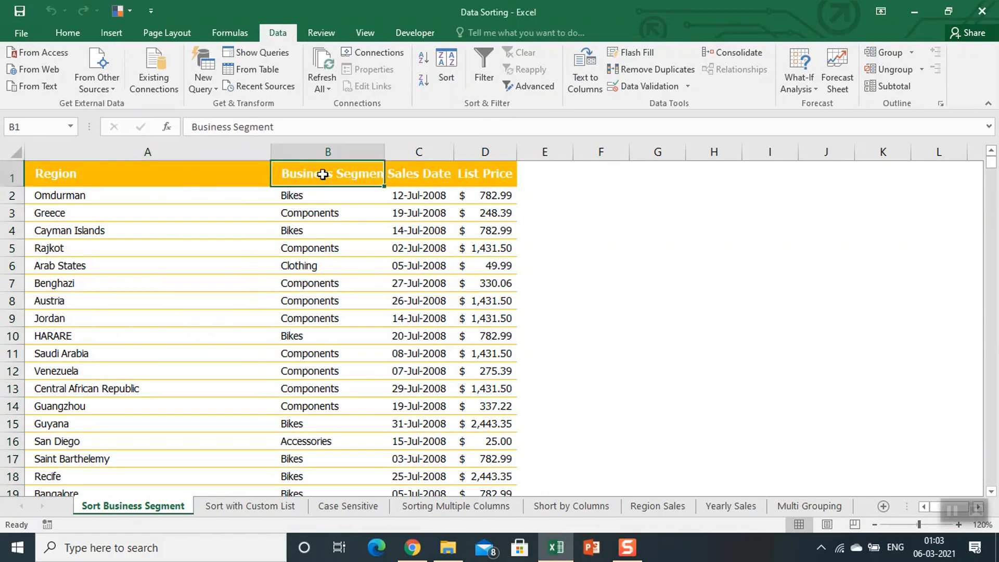
pyautogui.press('Down')
pyautogui.press('Down')
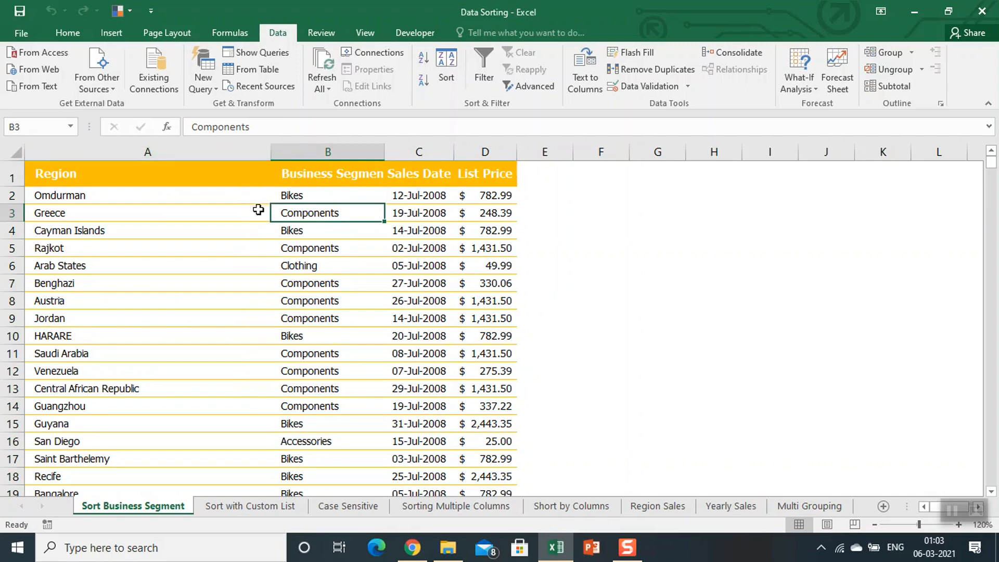
pyautogui.click(446, 63)
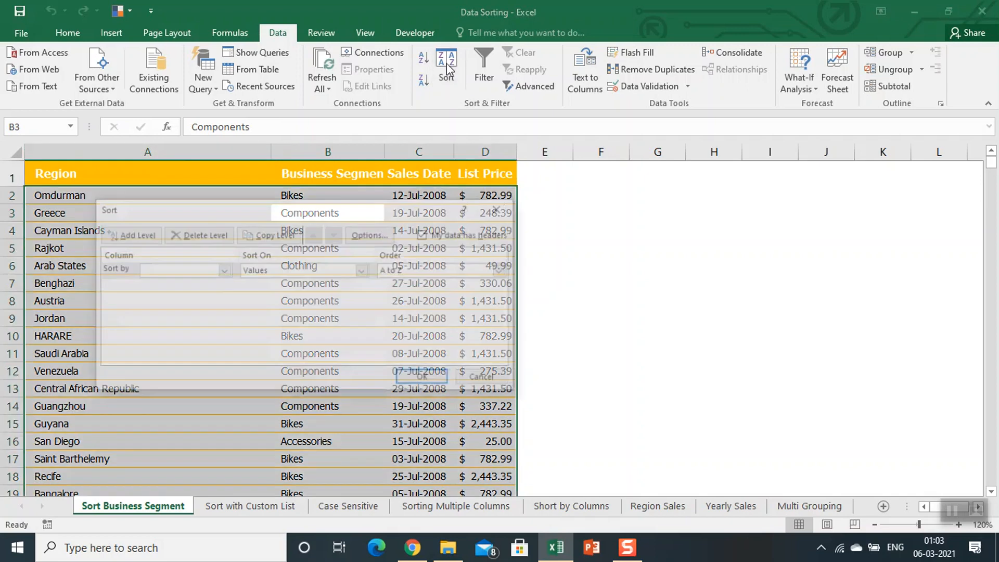
pyautogui.moveTo(253, 208); pyautogui.dragTo(616, 177)
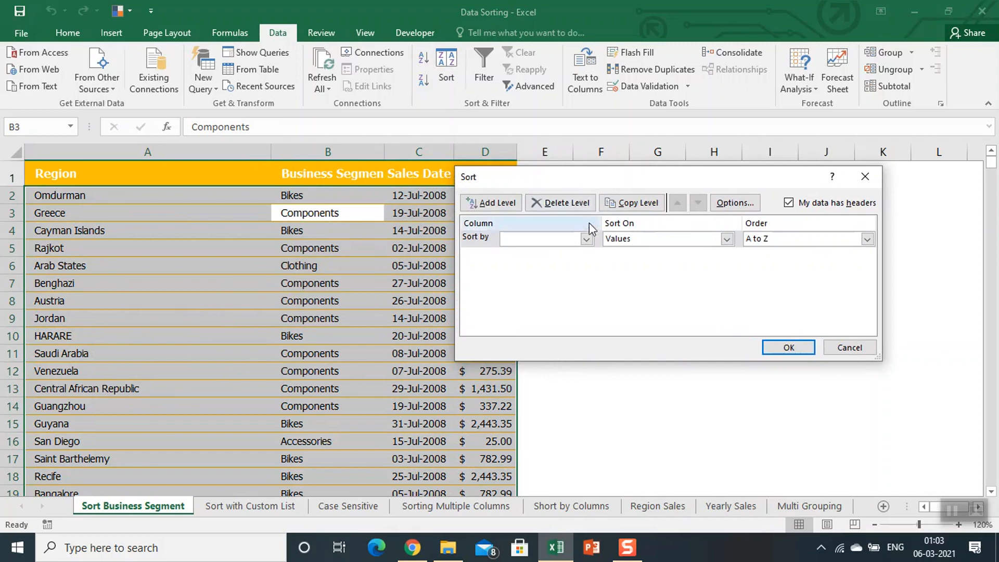
pyautogui.click(587, 239)
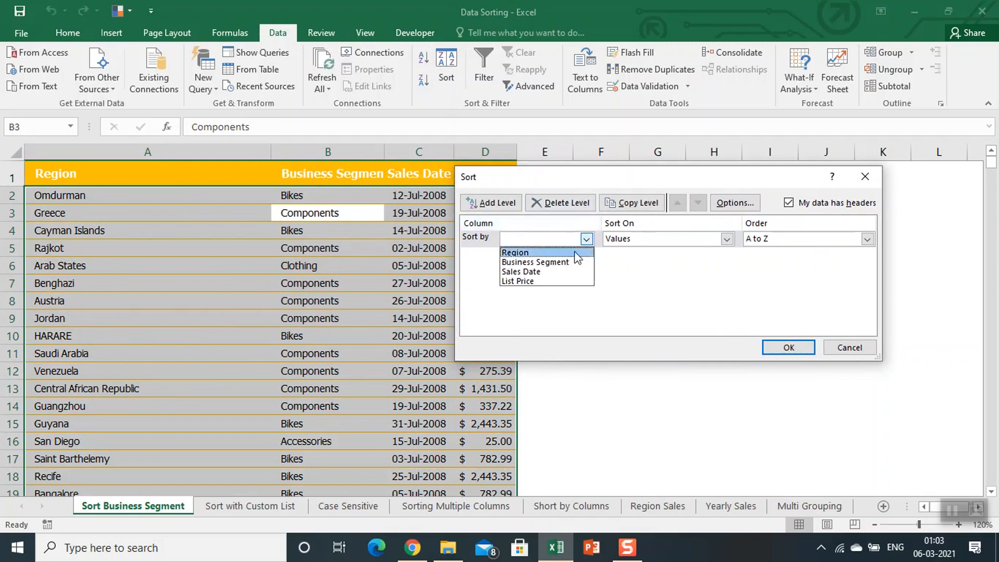
pyautogui.click(559, 262)
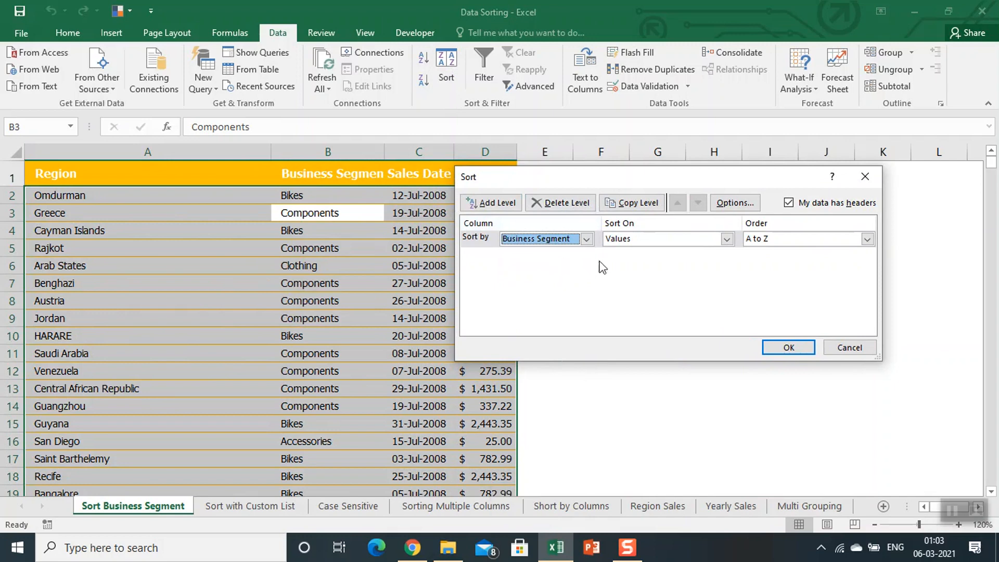
# Keep the A to Z order with the first row treated as headers, and apply the Business Segment sort.
pyautogui.click(867, 239)
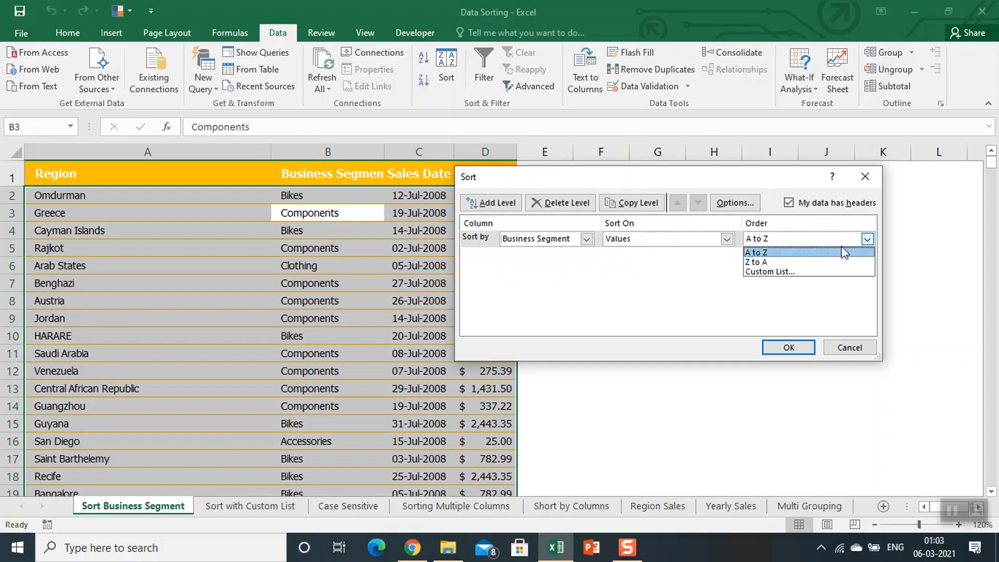
pyautogui.click(867, 239)
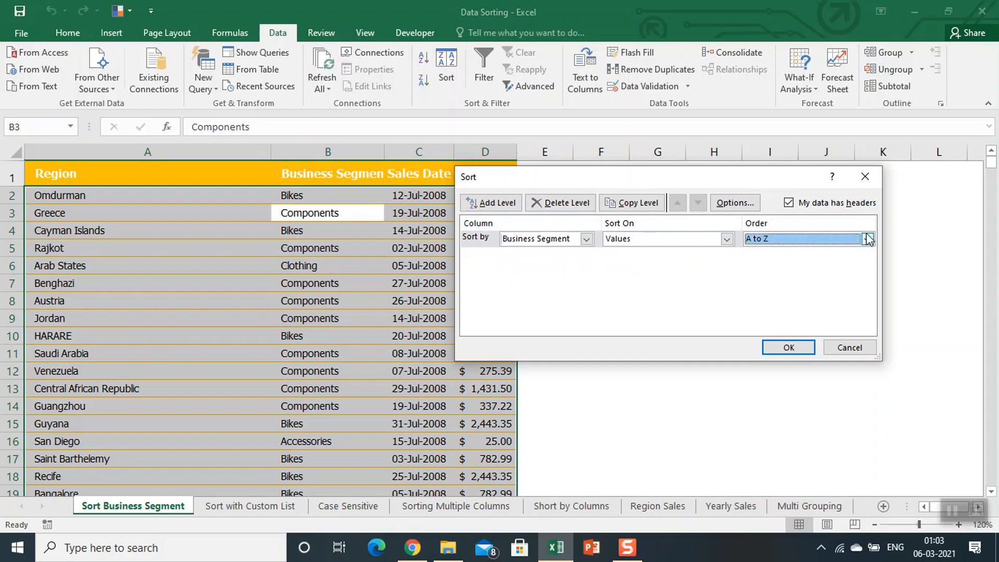
pyautogui.click(789, 203)
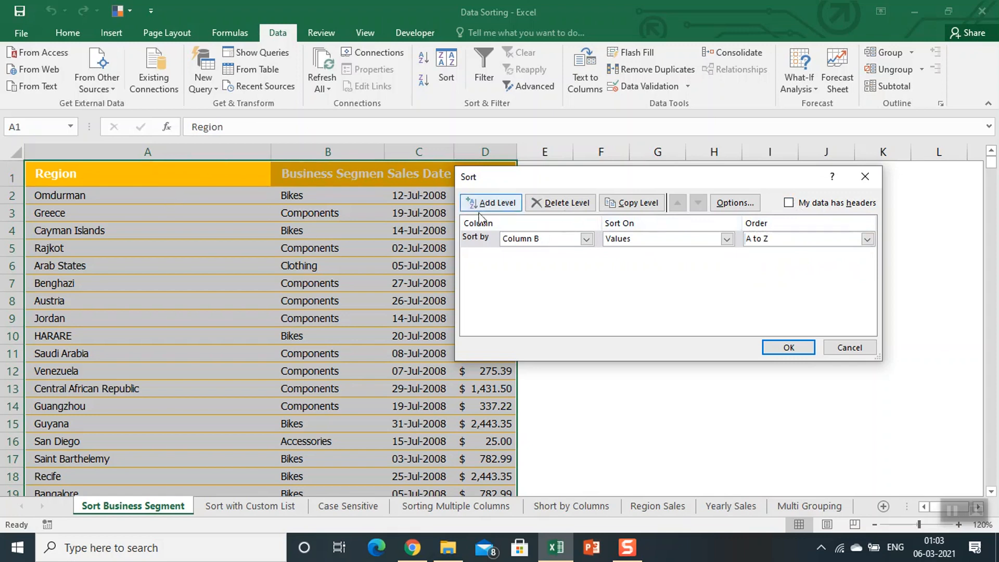
pyautogui.click(789, 202)
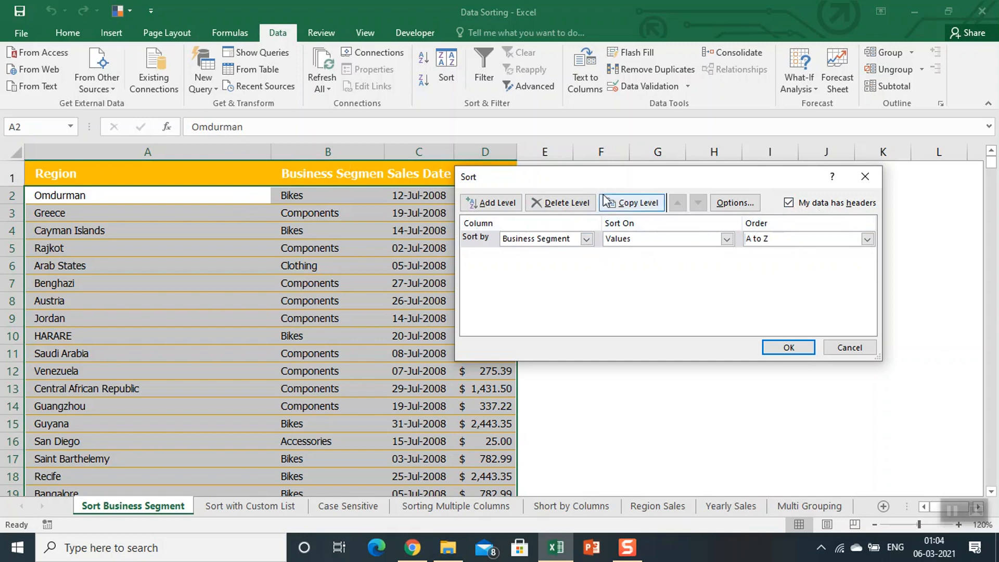
pyautogui.click(787, 348)
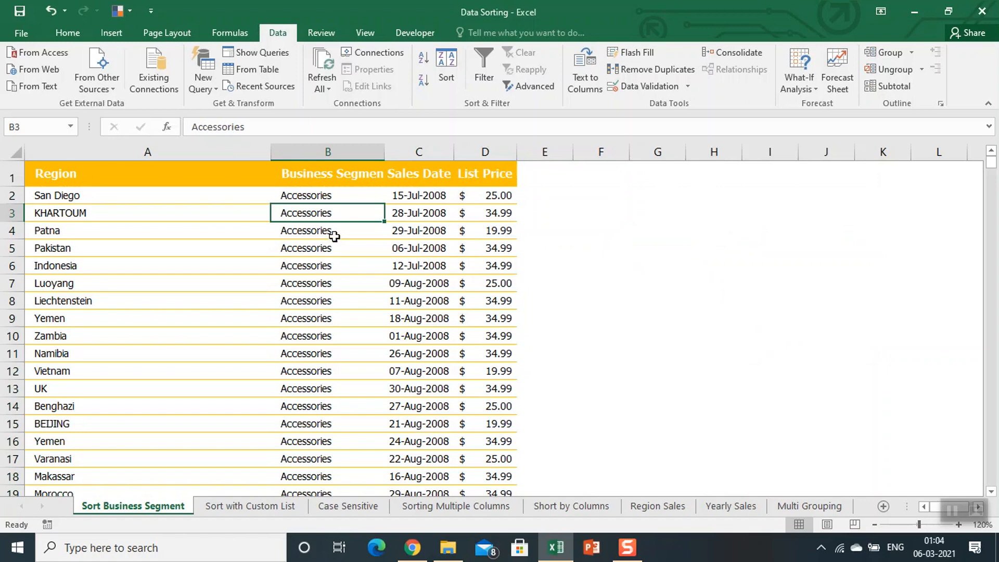
pyautogui.moveTo(322, 198); pyautogui.dragTo(328, 167)
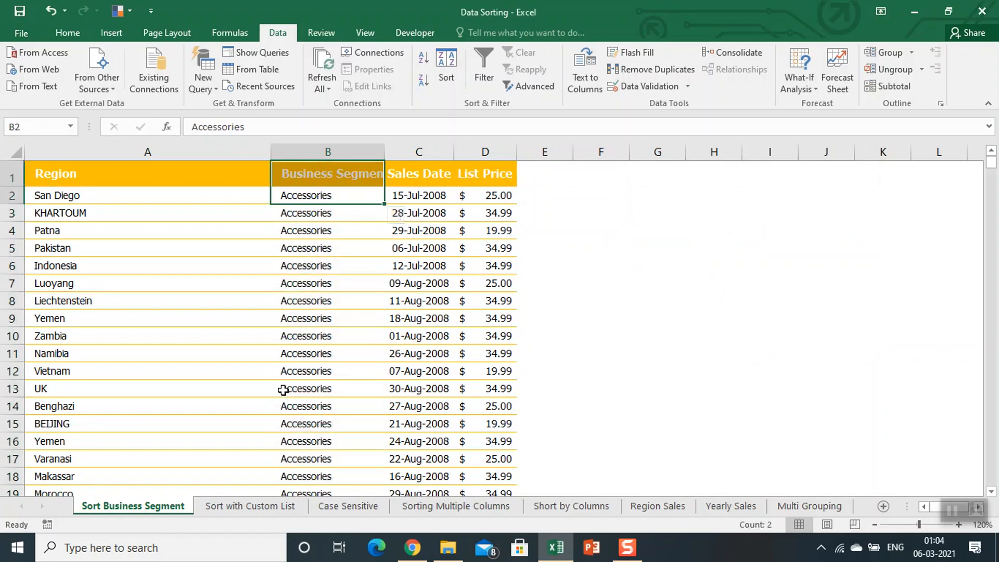
pyautogui.click(292, 177)
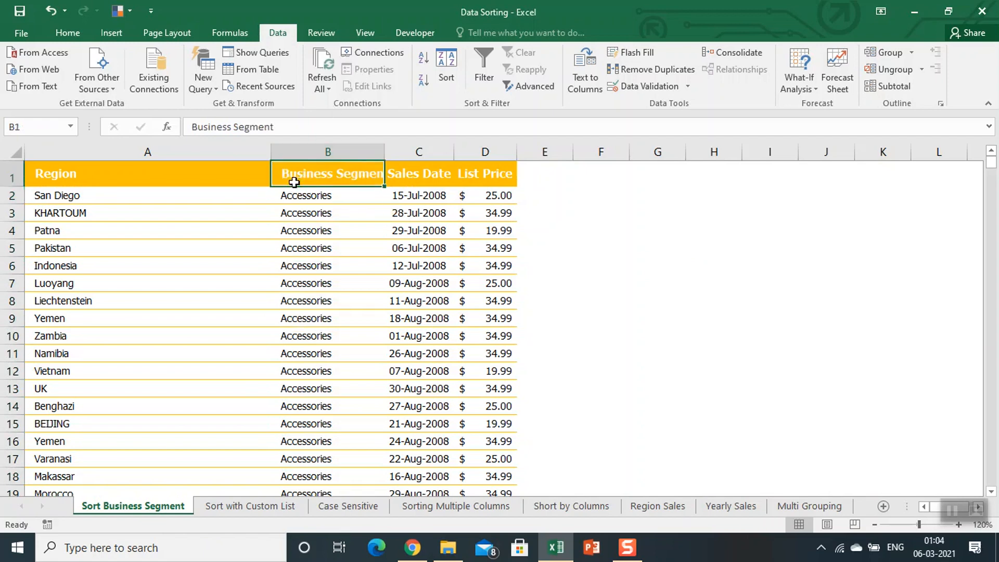
# On the Sort with Custom List sheet, copy the MIS department entry from D2 into cell F2.
pyautogui.click(250, 510)
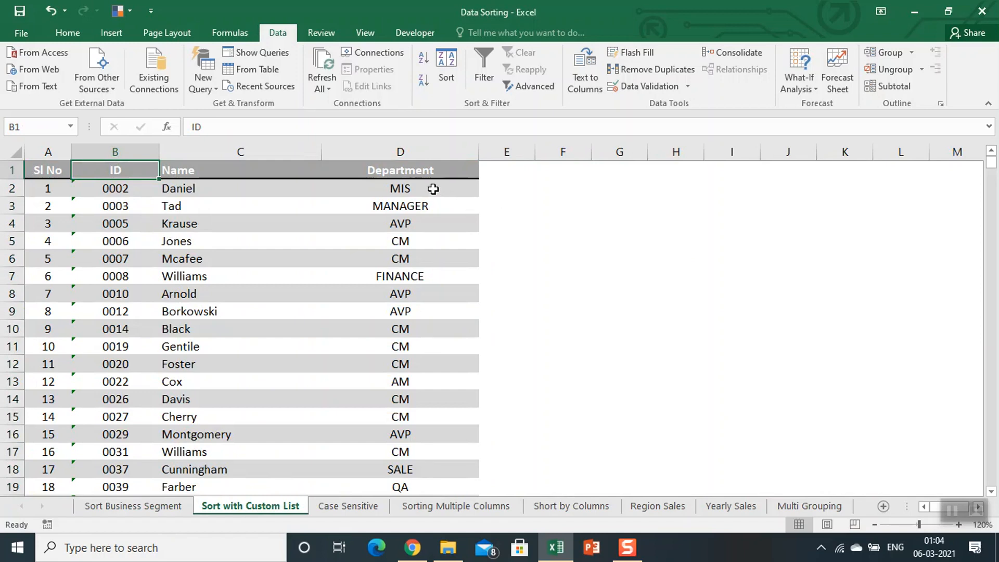
pyautogui.click(573, 190)
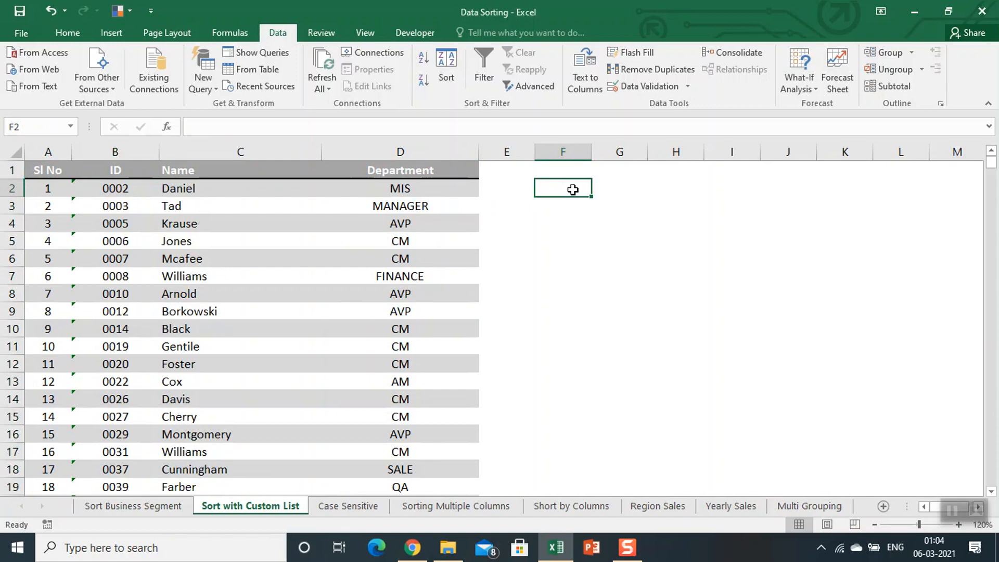
pyautogui.press('Left')
pyautogui.press('Left')
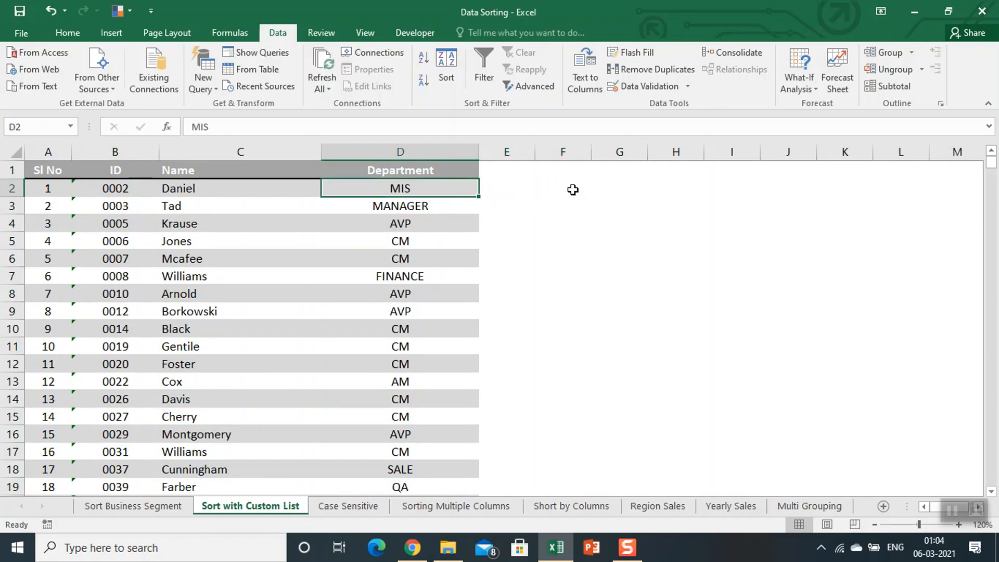
pyautogui.hotkey('ctrl', 'c')
pyautogui.click(573, 189)
pyautogui.hotkey('ctrl', 'v')
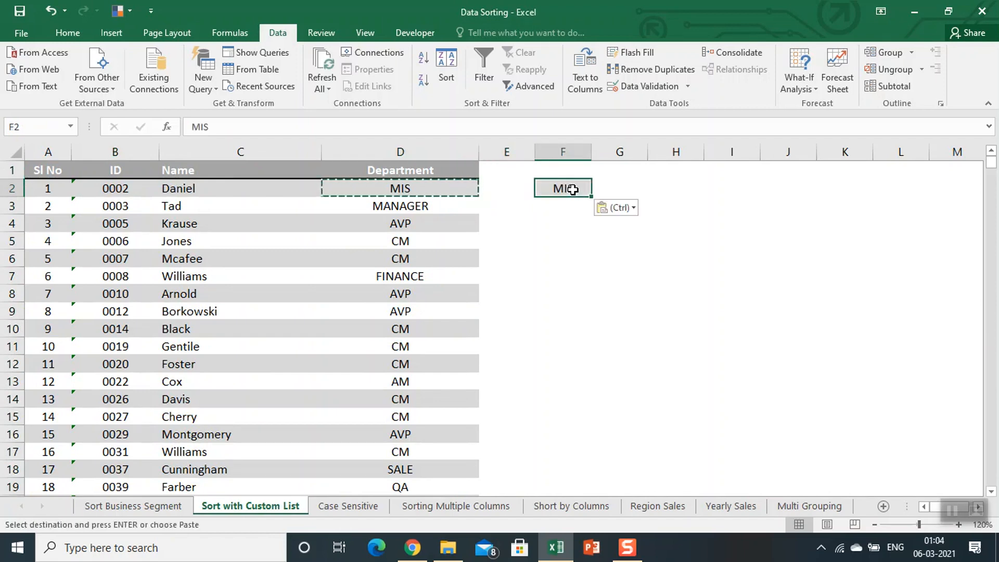
# Extend the department list below MIS with CM in F3, MANAGER in F4 and AVP in F5.
pyautogui.press('Down')
pyautogui.press('Down')
pyautogui.press('Down')
pyautogui.press('Down')
pyautogui.press('Left')
pyautogui.press('Left')
pyautogui.press('Right')
pyautogui.press('Right')
pyautogui.press('Up')
pyautogui.press('Up')
pyautogui.press('Up')
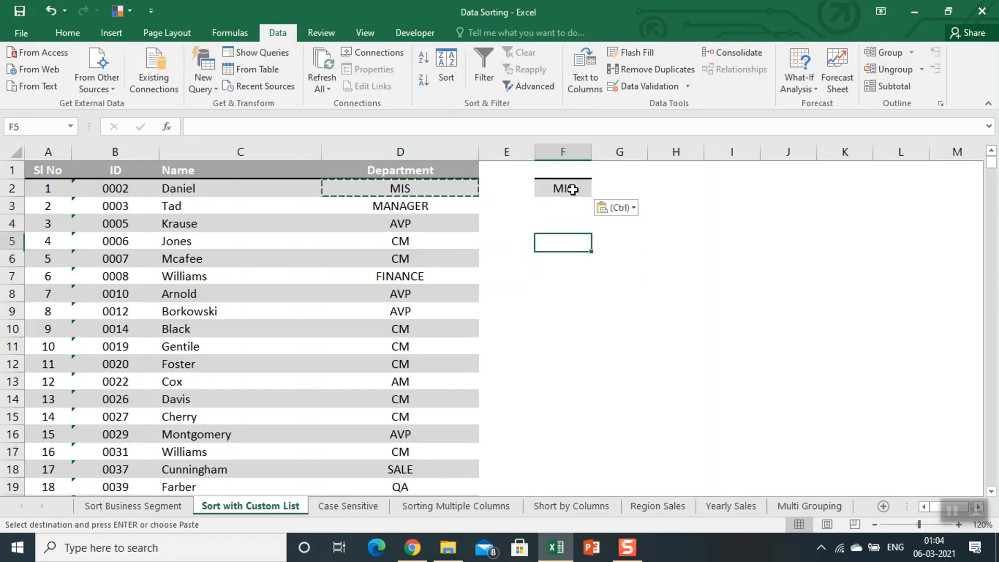
pyautogui.press('Escape')
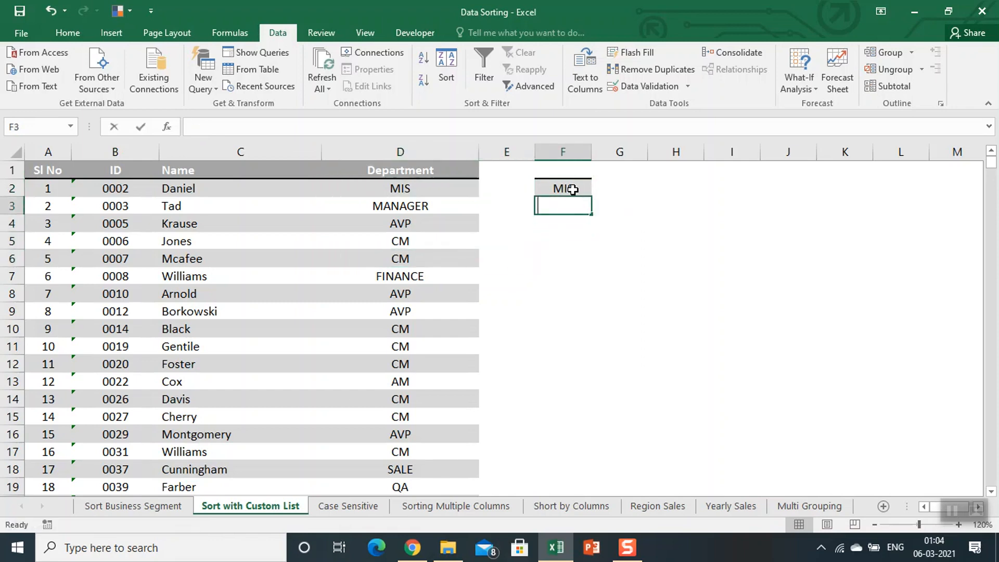
pyautogui.write('CM')
pyautogui.press('Return')
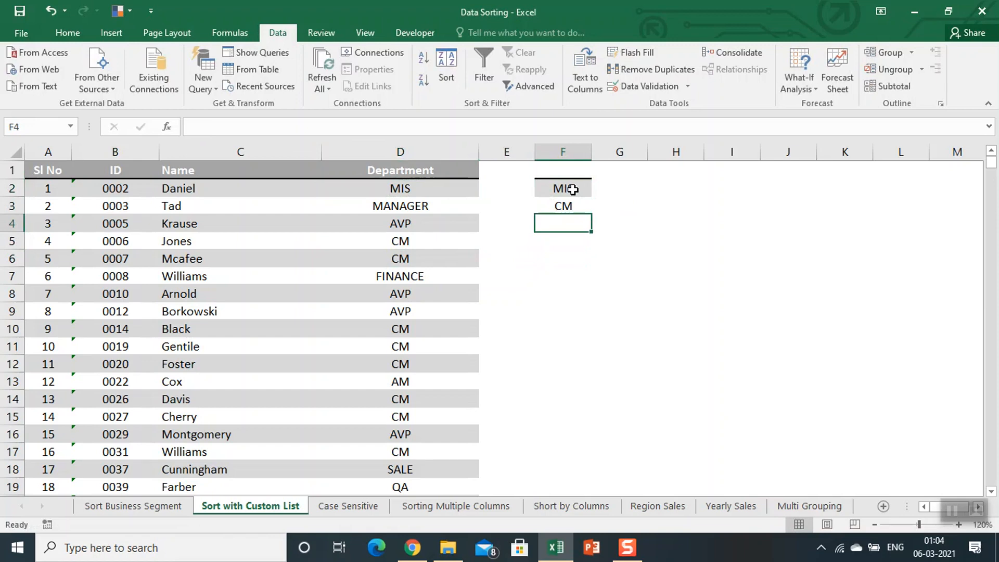
pyautogui.write('MANAGER')
pyautogui.hotkey('ctrl', 'Return')
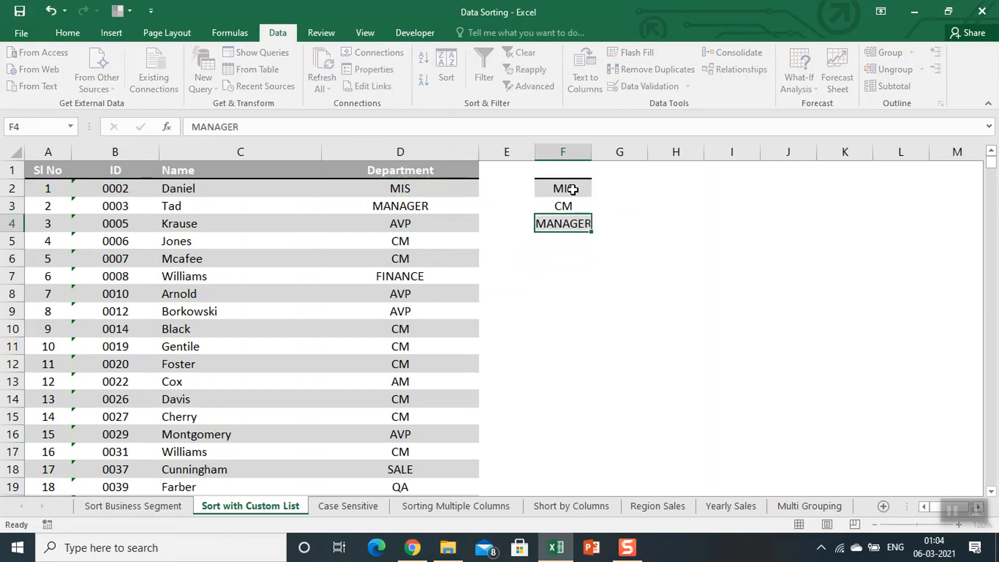
pyautogui.press('Down')
pyautogui.write('AVP')
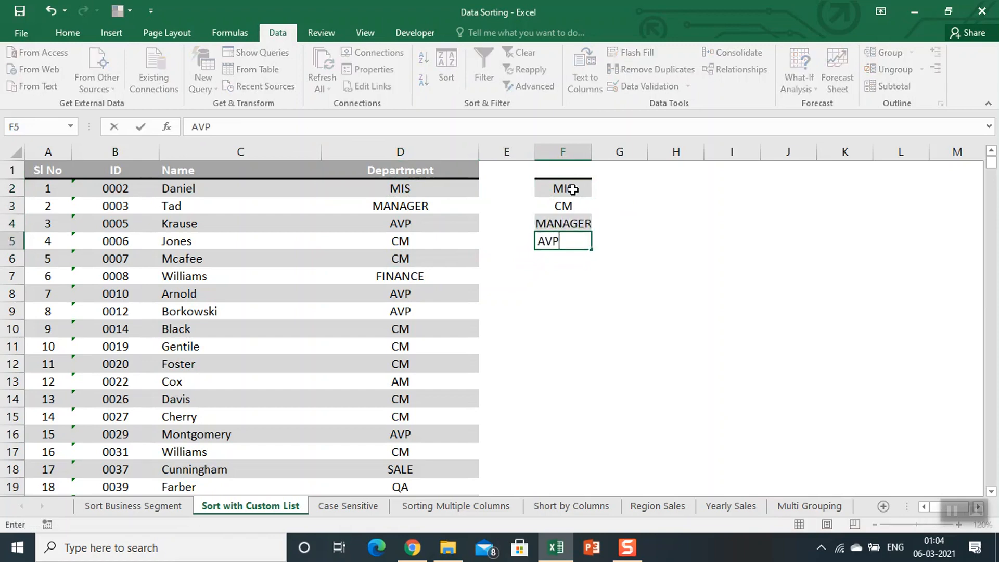
pyautogui.press('Return')
# Start a sort of the employee table from a Department cell and choose Department as the sort column.
pyautogui.press('Up')
pyautogui.press('Up')
pyautogui.press('Up')
pyautogui.press('Up')
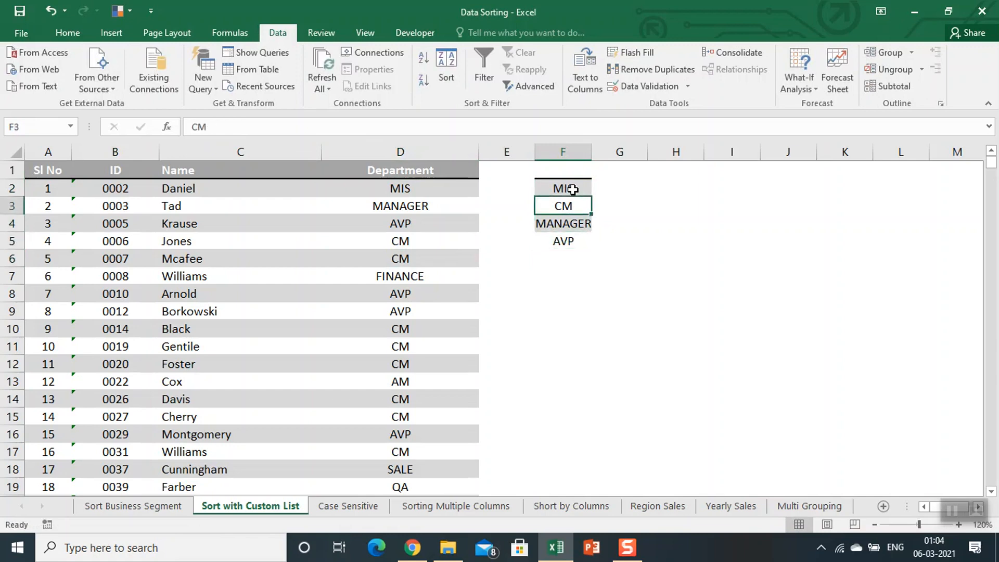
pyautogui.press('Left')
pyautogui.press('Left')
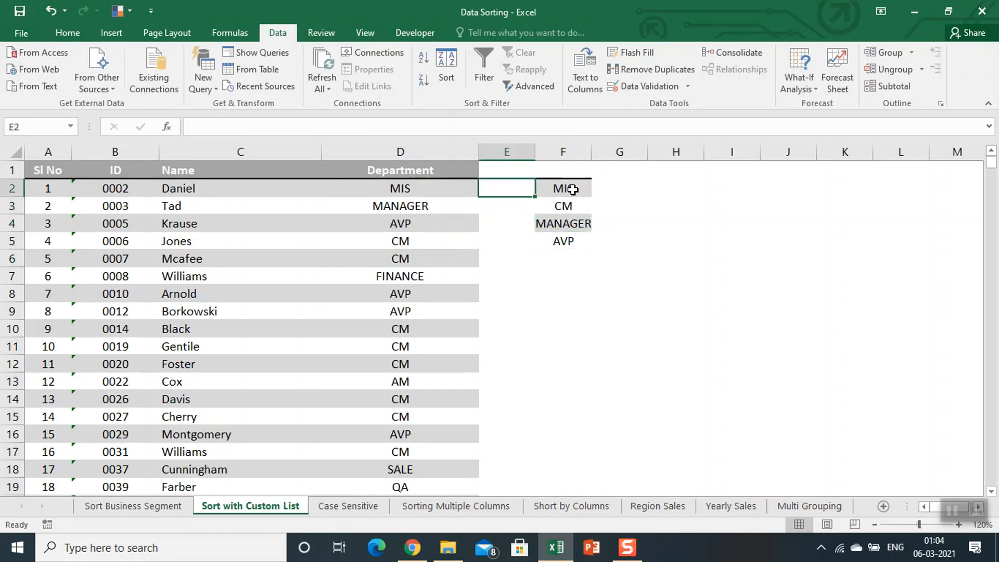
pyautogui.click(442, 72)
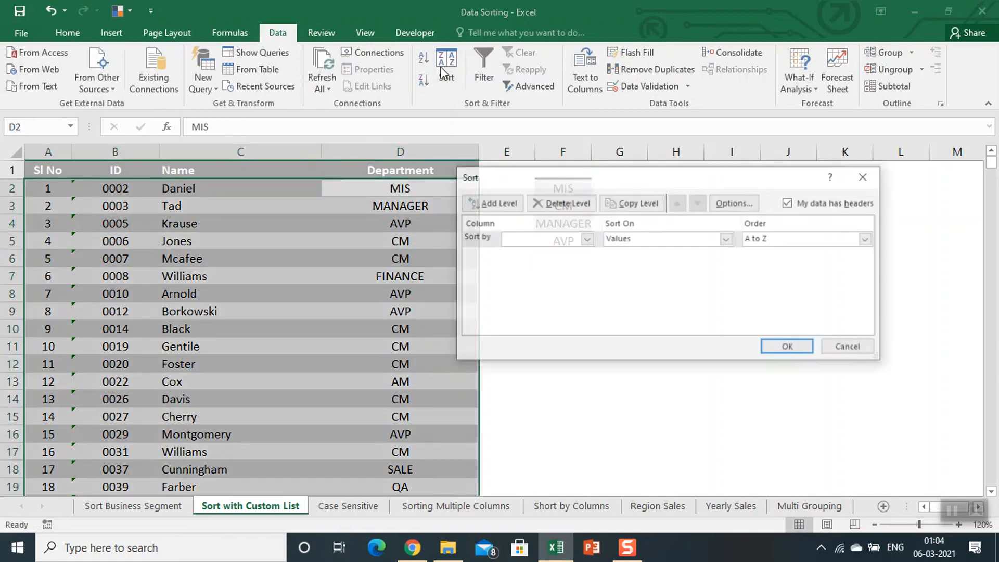
pyautogui.click(586, 239)
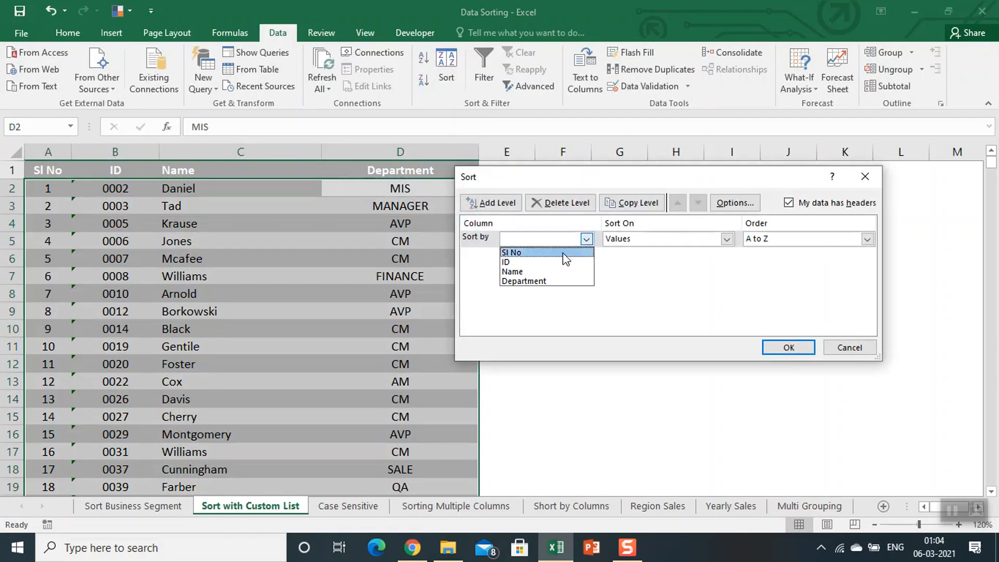
pyautogui.click(552, 281)
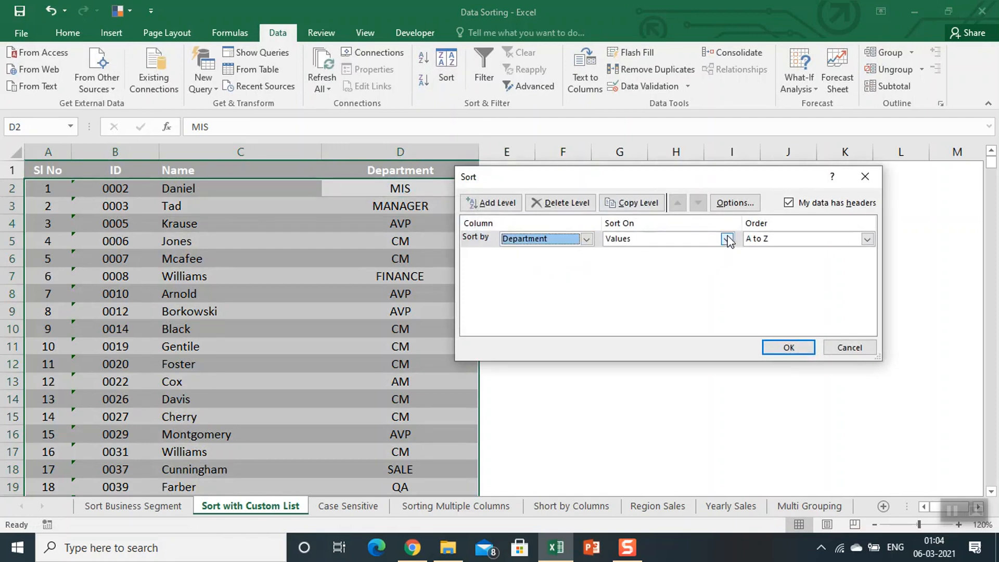
pyautogui.click(726, 239)
pyautogui.click(726, 240)
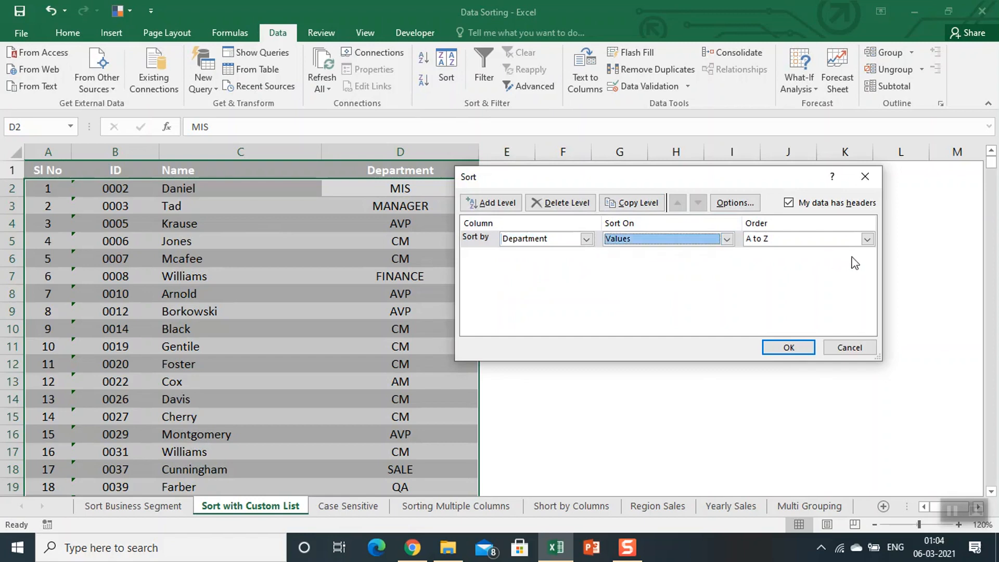
pyautogui.click(867, 239)
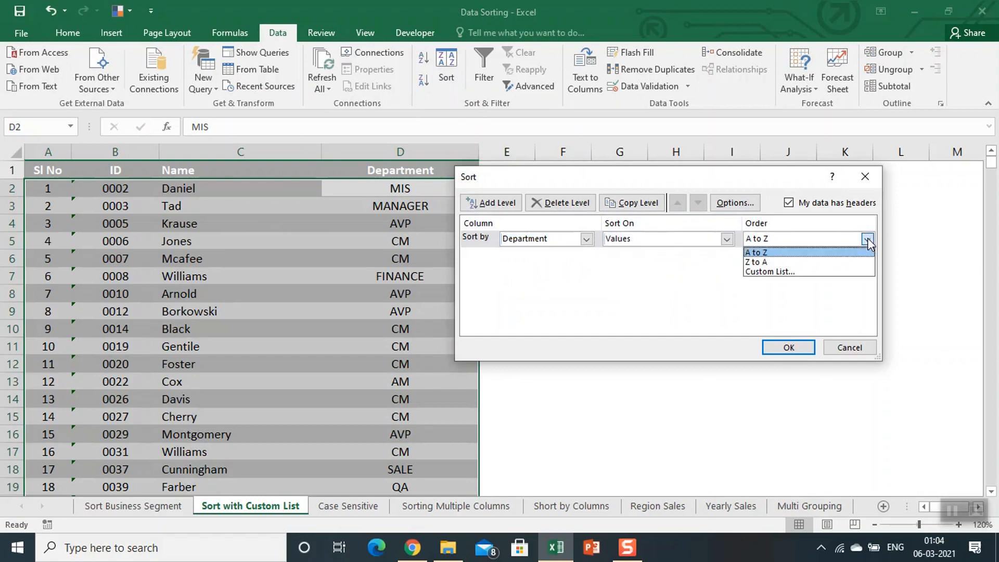
pyautogui.click(867, 238)
pyautogui.click(850, 348)
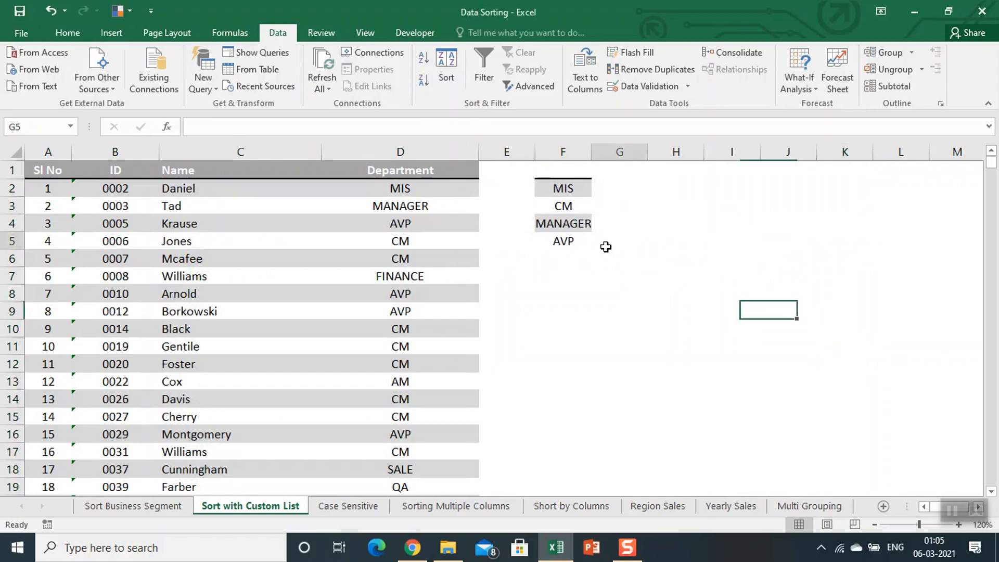
pyautogui.click(605, 246)
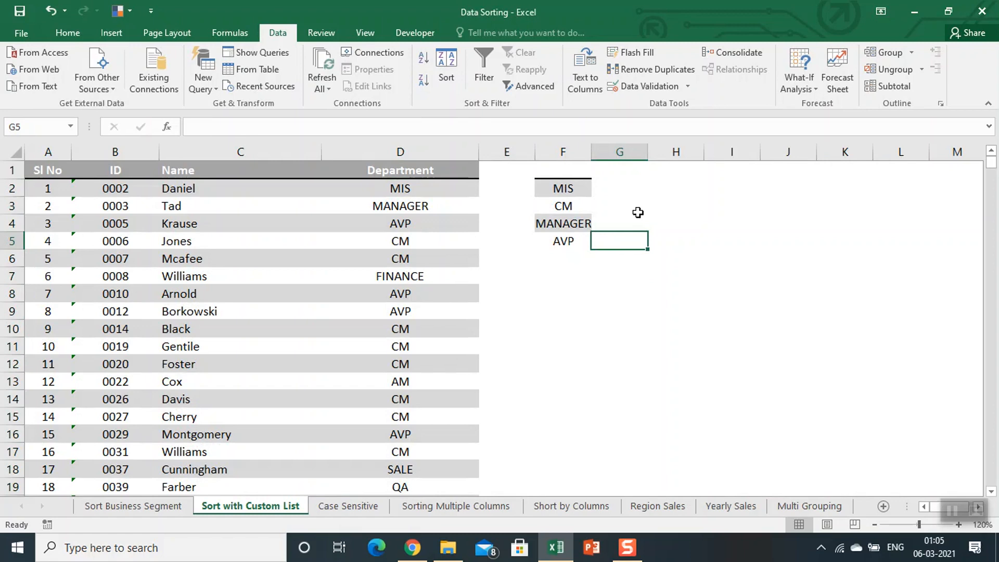
# Open the Custom Lists editor from the advanced Excel options.
pyautogui.click(26, 40)
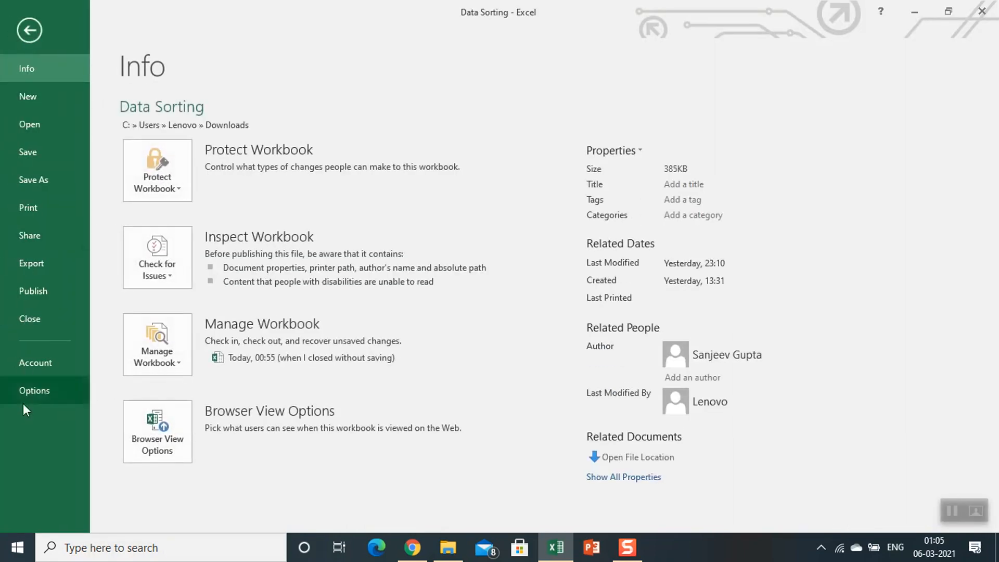
pyautogui.click(27, 392)
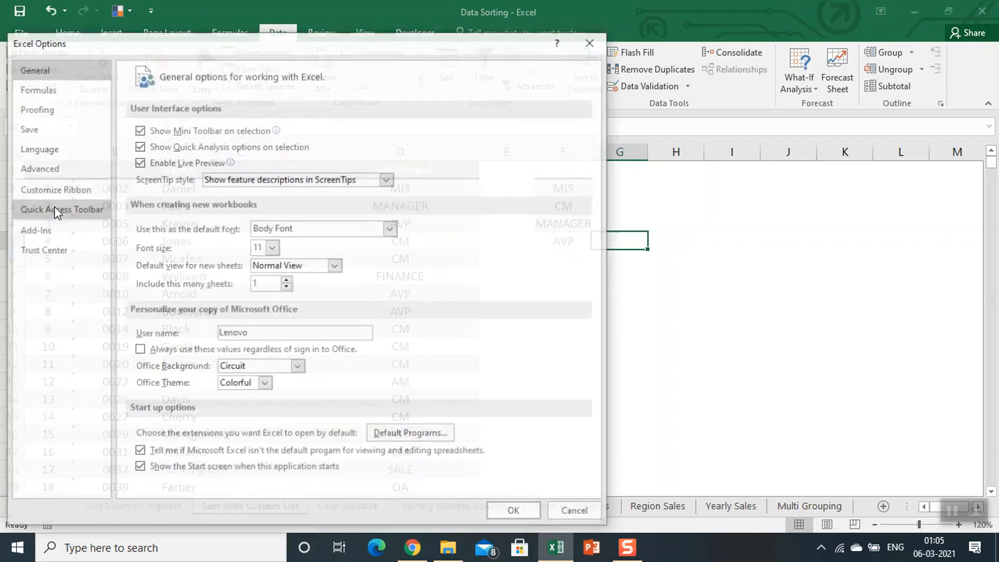
pyautogui.click(61, 170)
pyautogui.moveTo(600, 167); pyautogui.dragTo(628, 471)
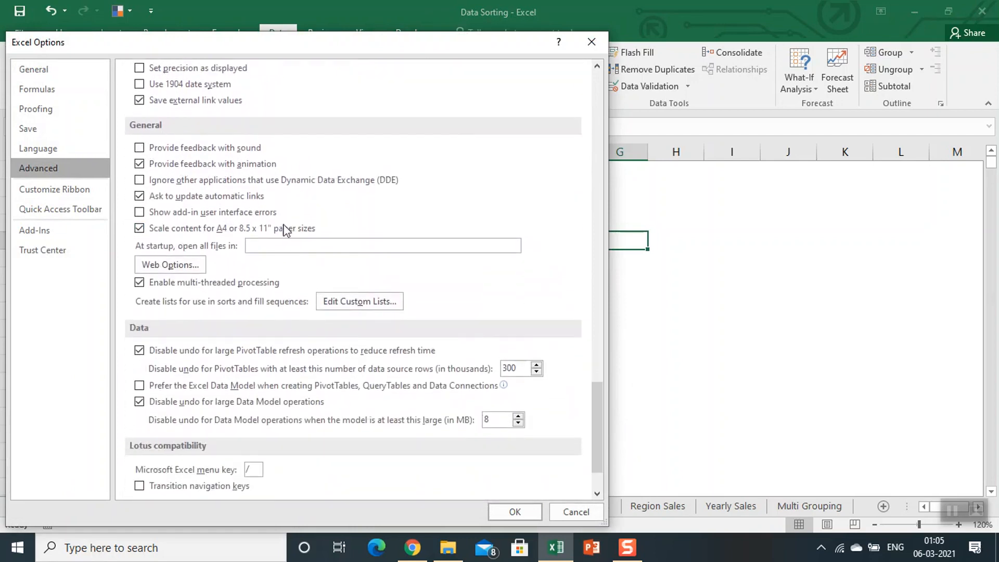
pyautogui.click(357, 307)
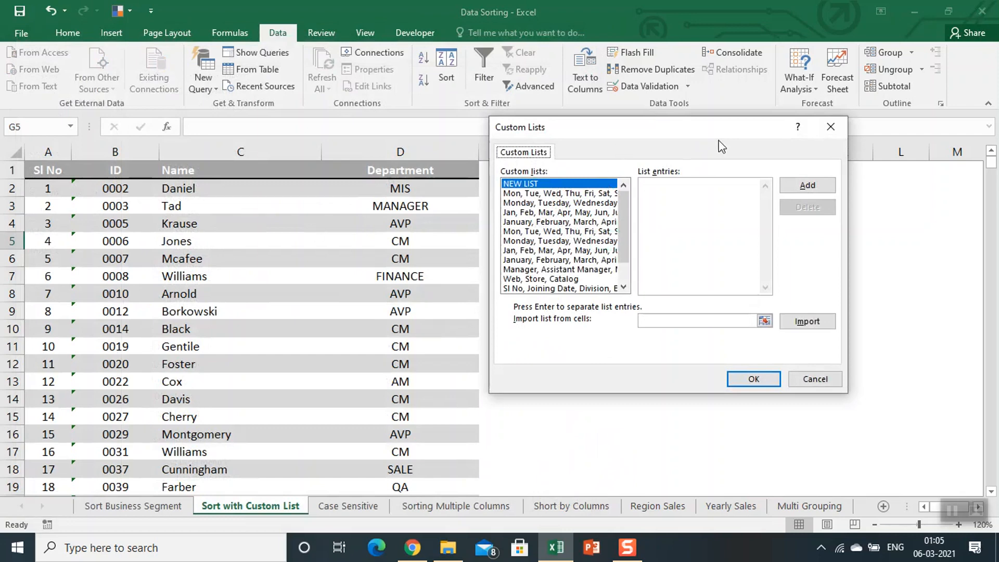
# Import cells F2:F5 as a new custom list of MIS, CM, MANAGER, AVP, and accept the options.
pyautogui.moveTo(675, 136); pyautogui.dragTo(310, 187)
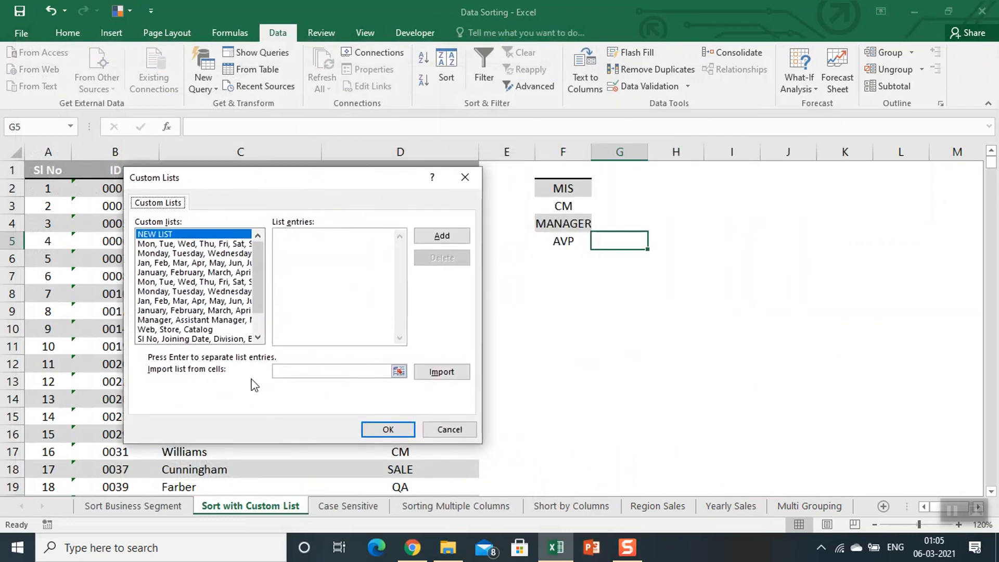
pyautogui.click(287, 372)
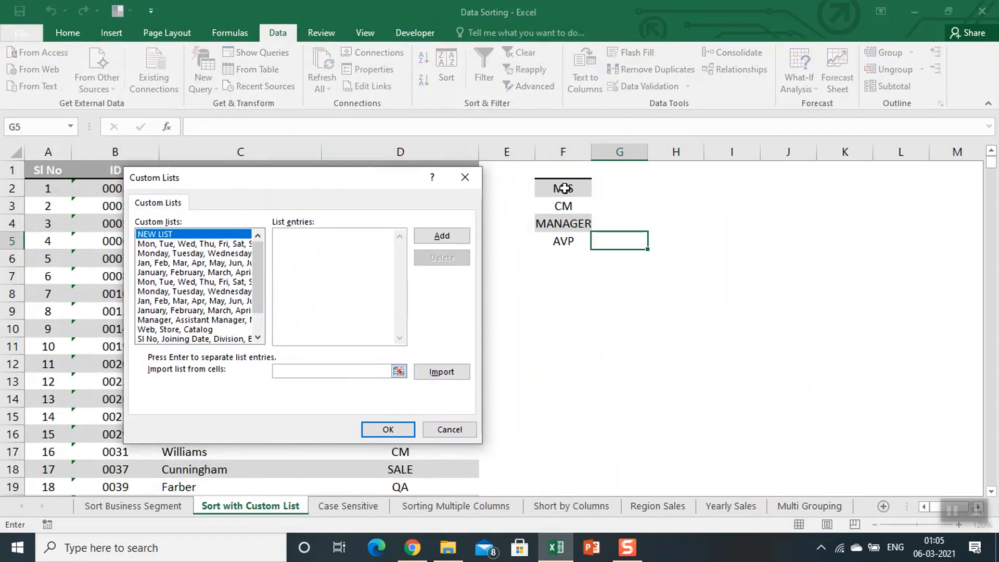
pyautogui.moveTo(565, 188); pyautogui.dragTo(571, 240)
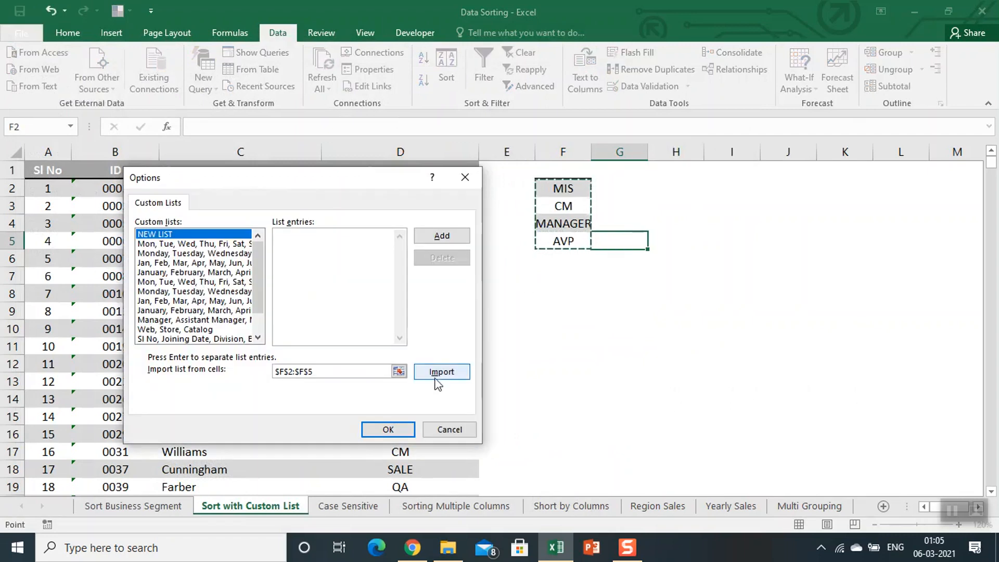
pyautogui.click(439, 376)
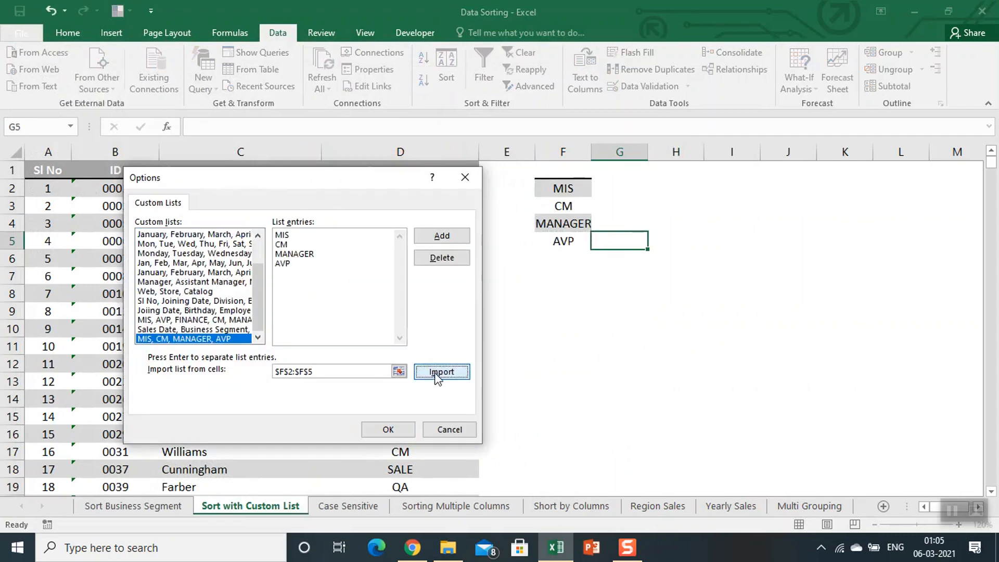
pyautogui.click(297, 240)
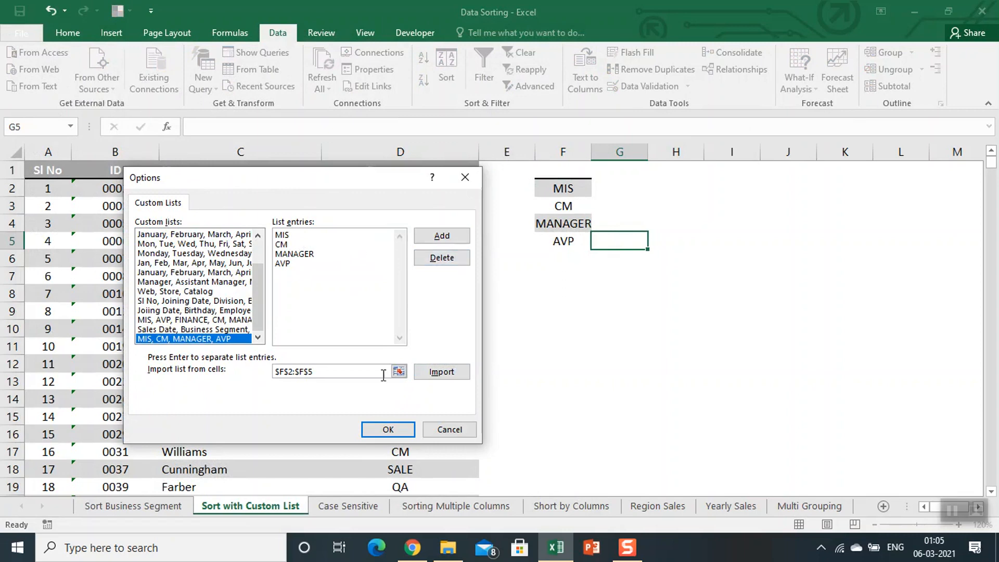
pyautogui.click(388, 431)
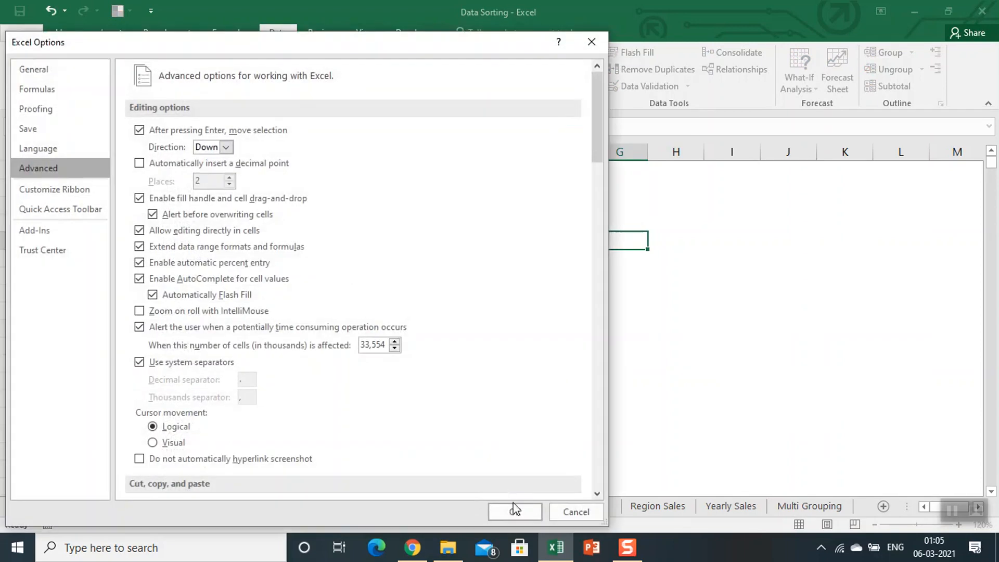
pyautogui.click(516, 512)
pyautogui.click(106, 174)
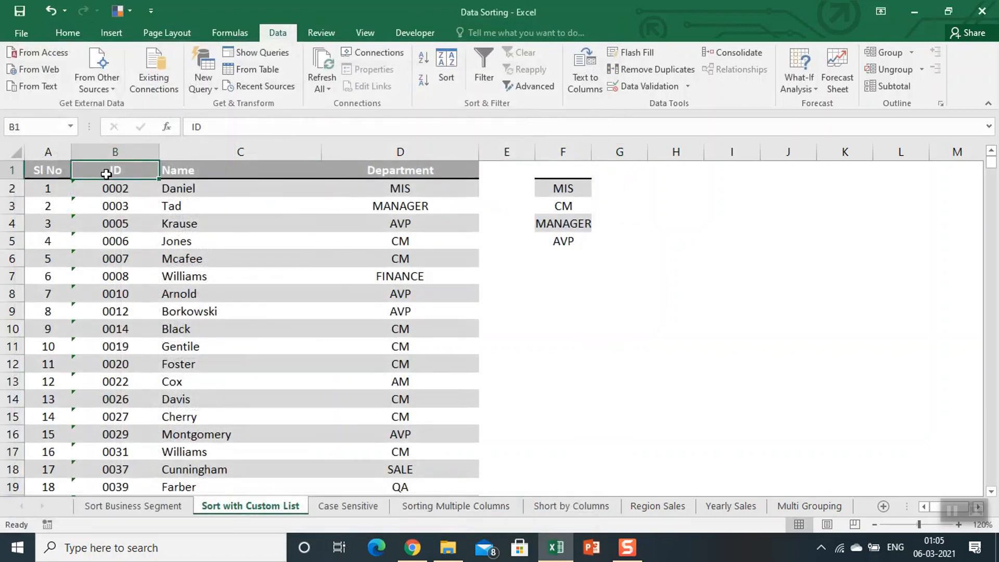
pyautogui.press('Left')
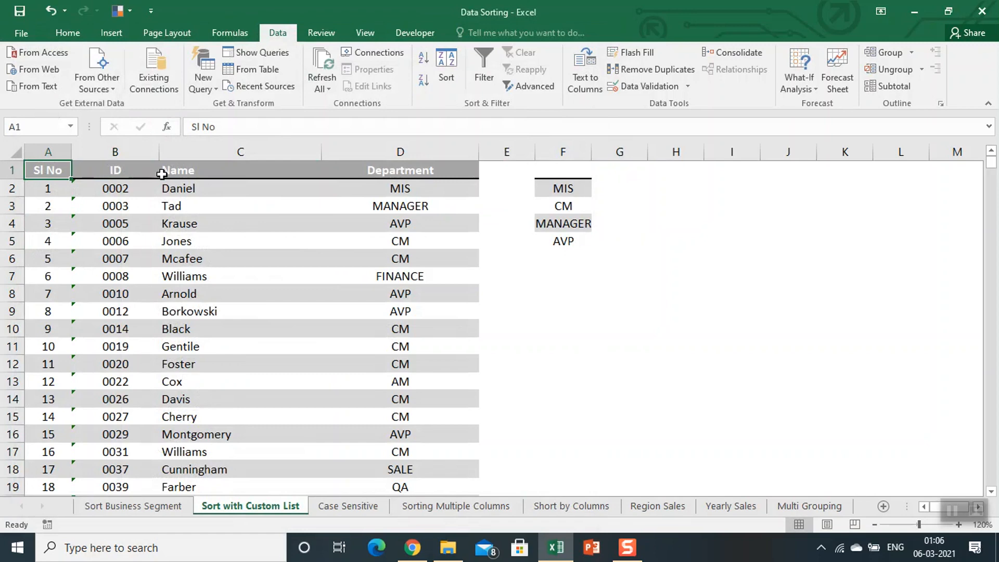
pyautogui.hotkey('shift', 'Right')
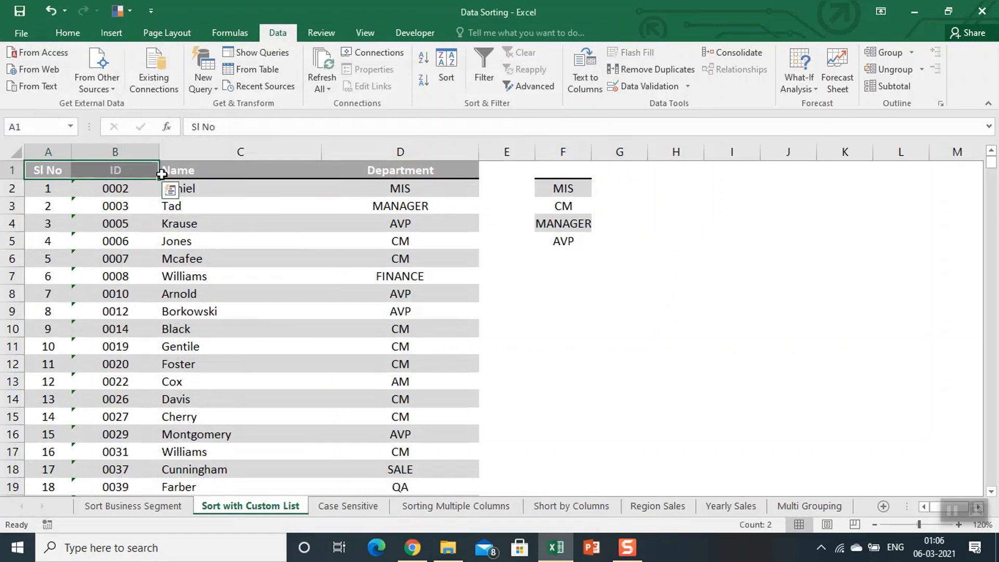
pyautogui.press('alt')
pyautogui.press('d')
pyautogui.press('s')
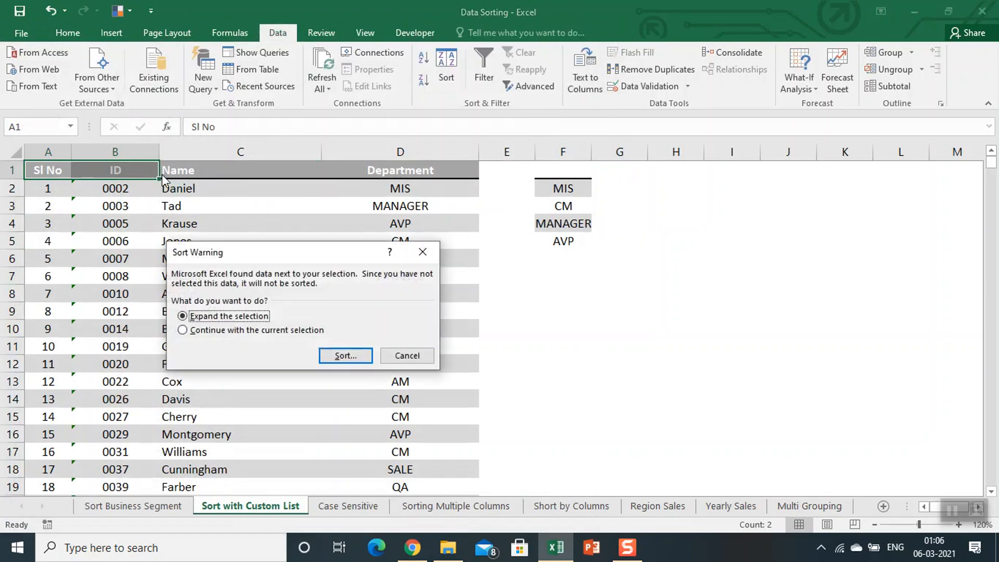
pyautogui.press('Escape')
pyautogui.press('Down')
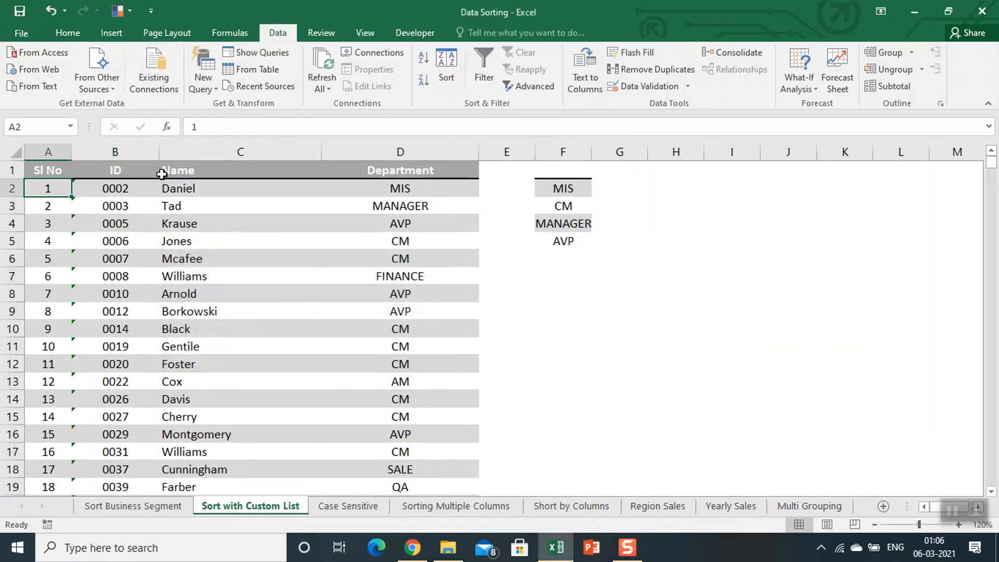
# Start a sort of the employee table from the ID header cell and choose Department as the sort column.
pyautogui.press('Up')
pyautogui.press('Right')
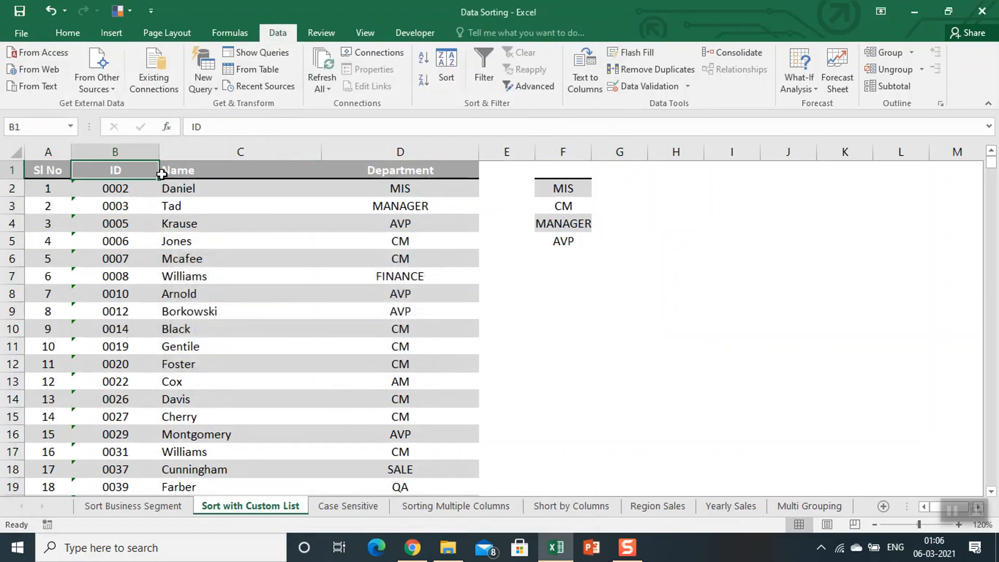
pyautogui.press('alt')
pyautogui.press('d')
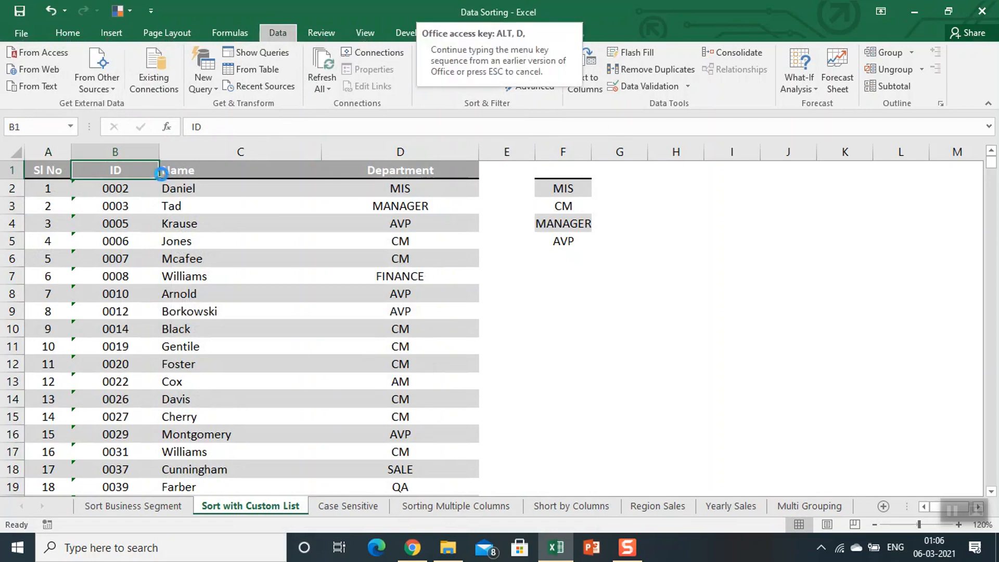
pyautogui.press('s')
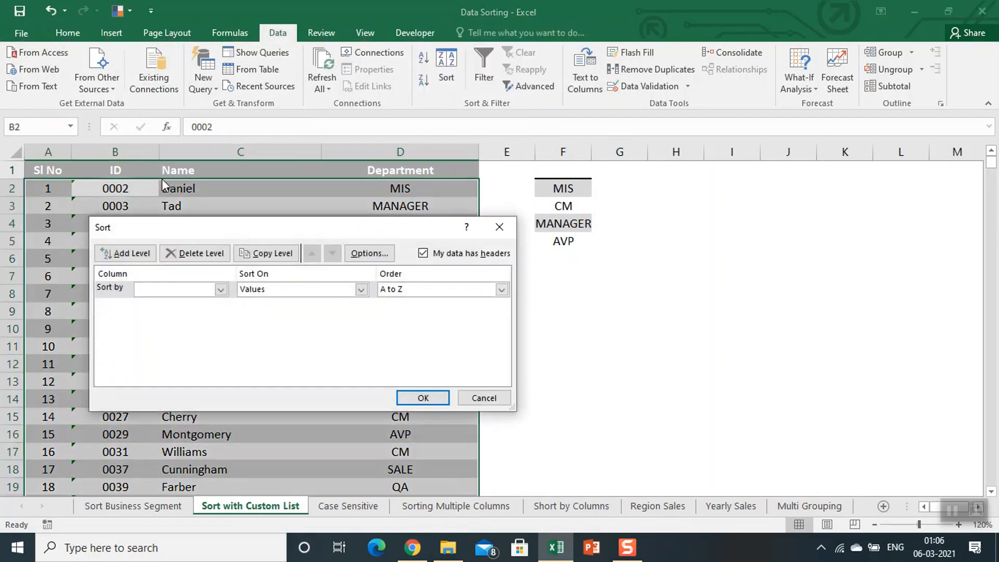
pyautogui.click(221, 289)
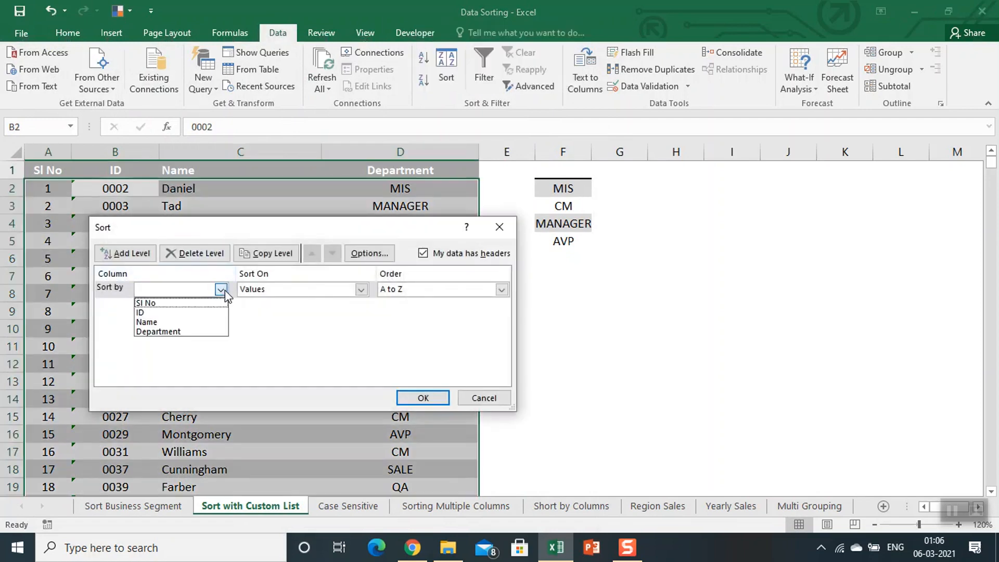
pyautogui.click(194, 332)
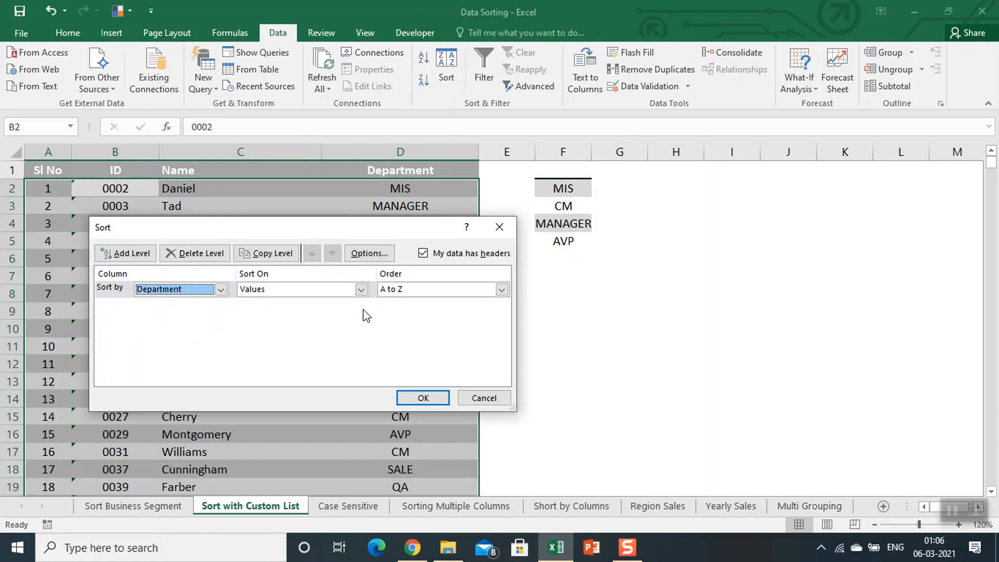
# Set the sort order to the custom list MIS, CM, MANAGER, AVP and apply the Department sort.
pyautogui.click(501, 290)
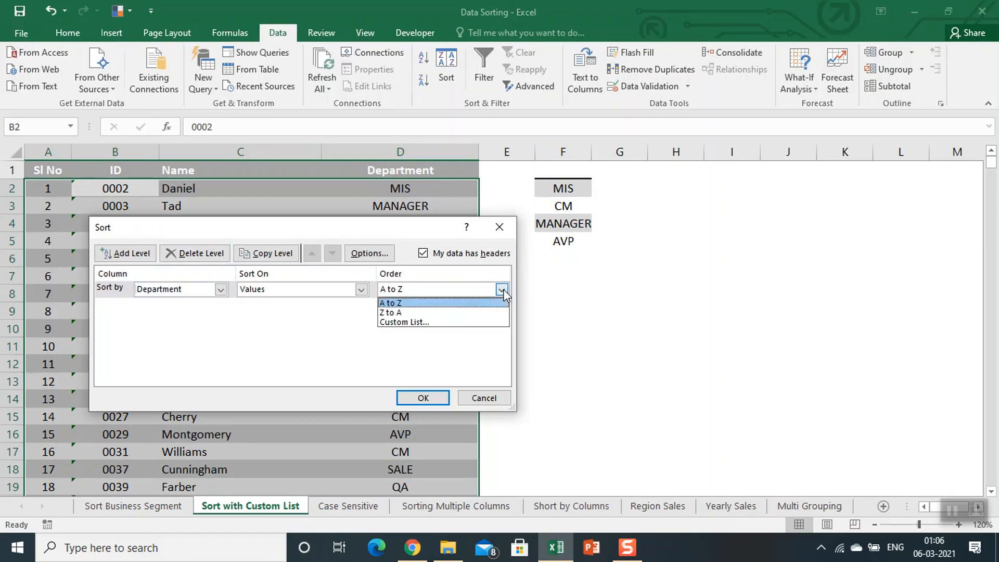
pyautogui.click(460, 322)
pyautogui.moveTo(261, 268); pyautogui.dragTo(257, 329)
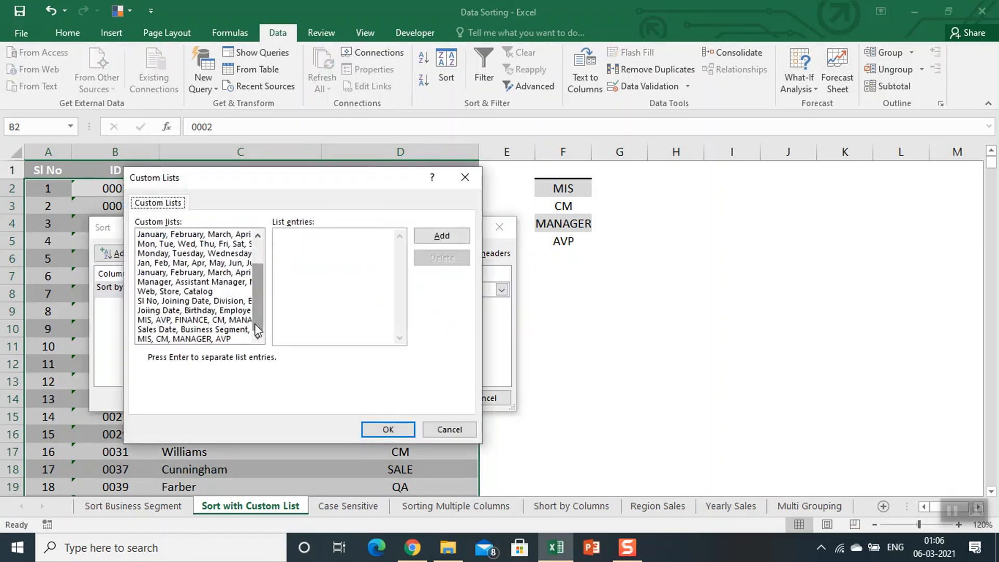
pyautogui.click(197, 338)
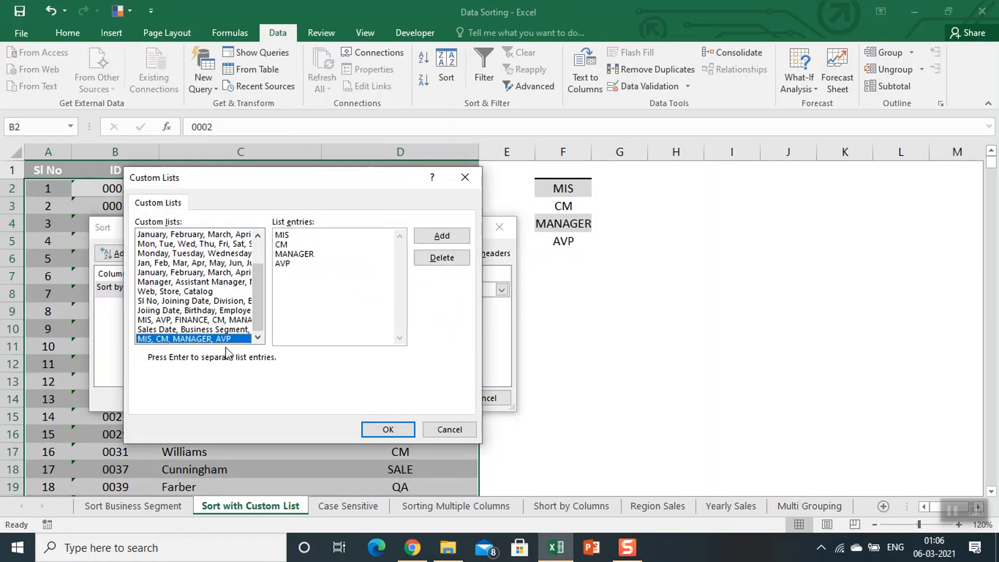
pyautogui.click(372, 431)
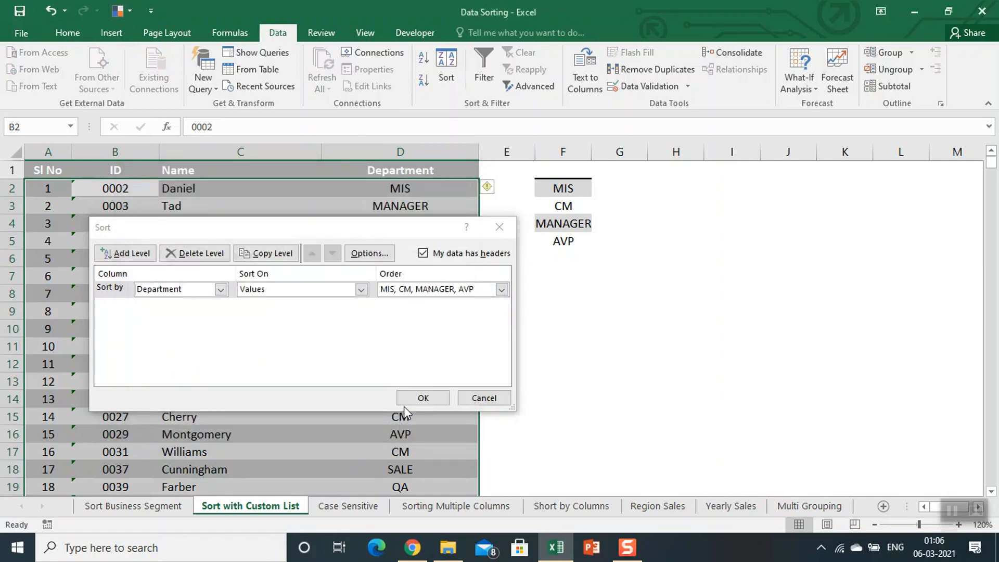
pyautogui.click(413, 401)
# Examine the order of the sorted Department column and compare it with the custom list in F2:F5.
pyautogui.moveTo(397, 259)
pyautogui.mouseDown()
pyautogui.moveTo(378, 559)
pyautogui.moveTo(413, 269)
pyautogui.mouseUp()
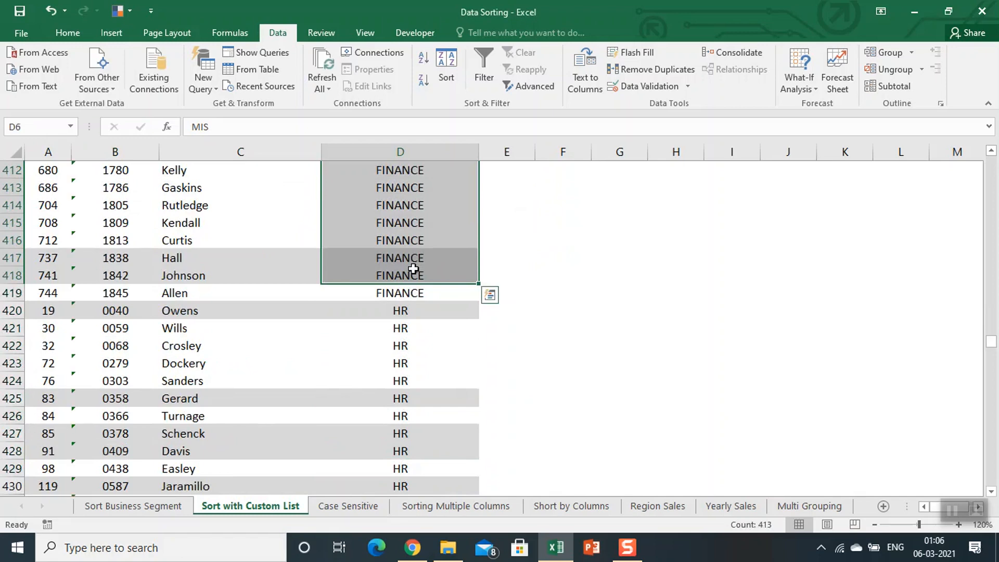
pyautogui.press('Down')
pyautogui.press('Down')
pyautogui.hotkey('ctrl', 'Up')
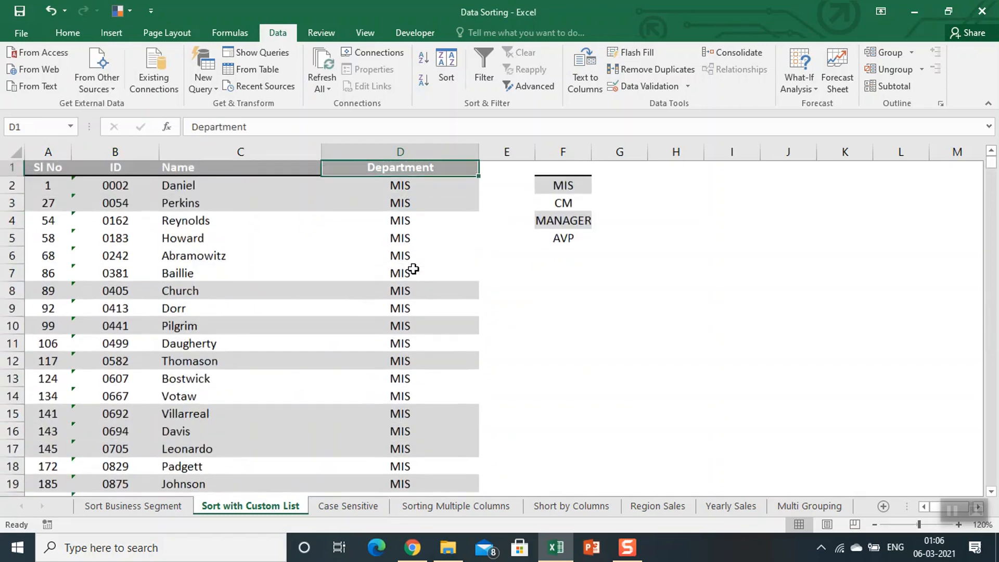
pyautogui.press('Down')
pyautogui.press('Right')
pyautogui.press('Right')
pyautogui.hotkey('ctrl', 'shift', 'Down')
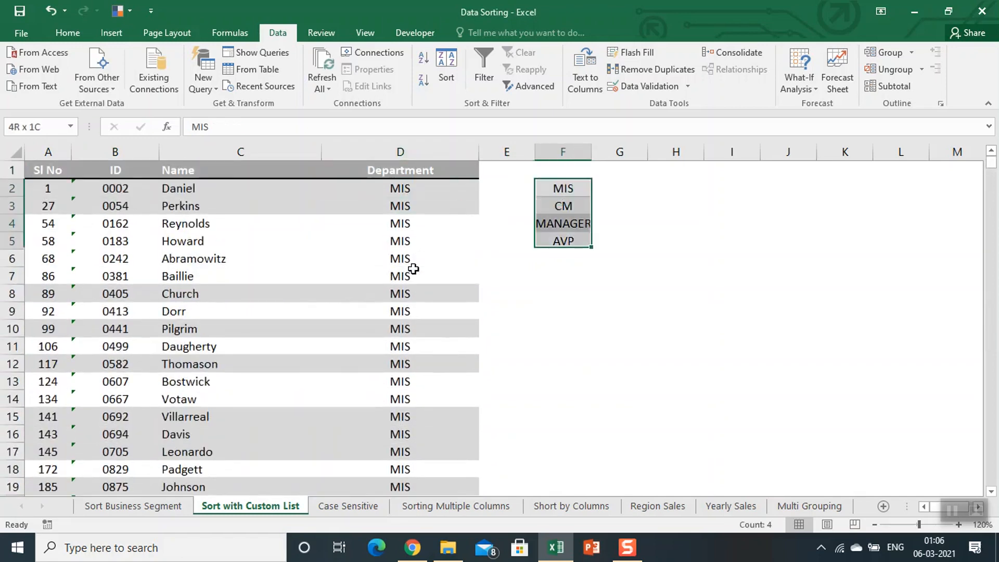
pyautogui.hotkey('ctrl', 'Down')
pyautogui.press('Down')
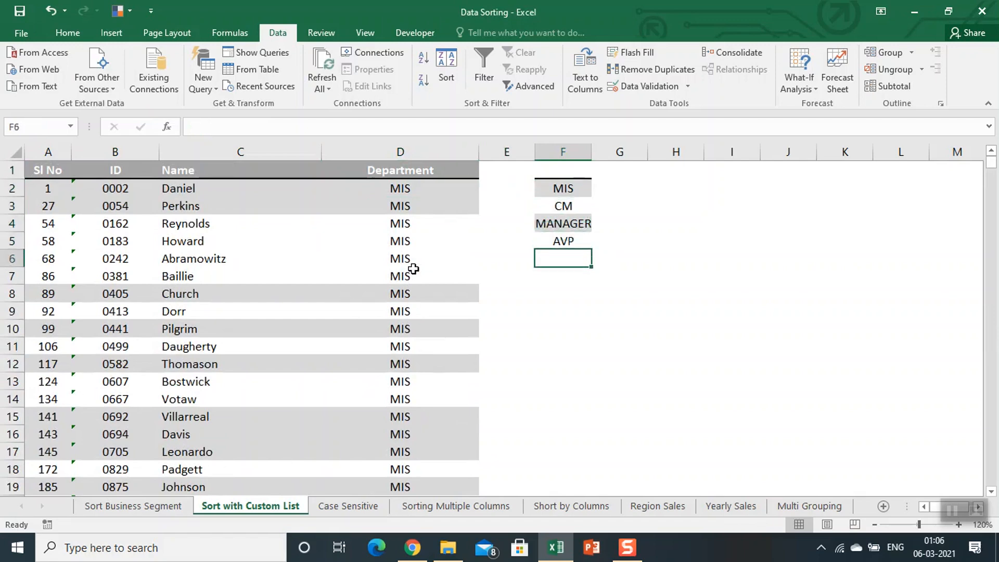
pyautogui.press('Left')
pyautogui.press('Left')
pyautogui.hotkey('ctrl', 'Up')
pyautogui.press('Down')
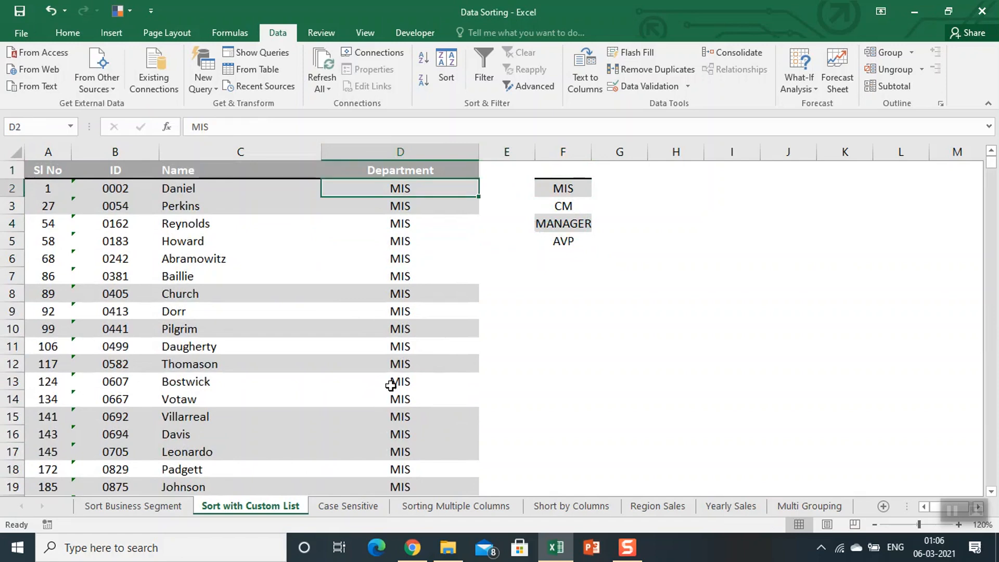
# Start a sort of the Case Sensitive sheet's table from the Business Segment header and enable case-sensitive sorting.
pyautogui.click(356, 510)
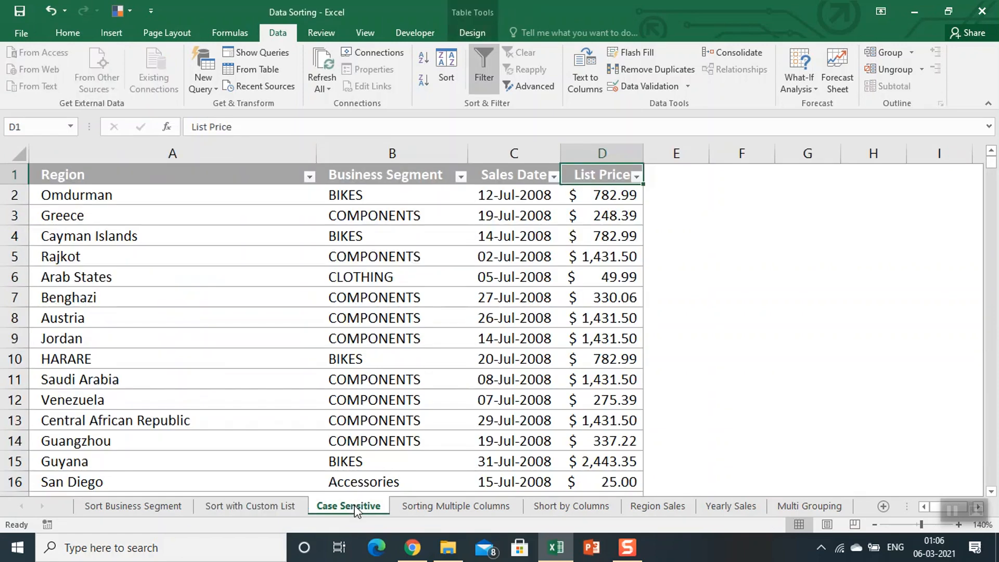
pyautogui.click(674, 190)
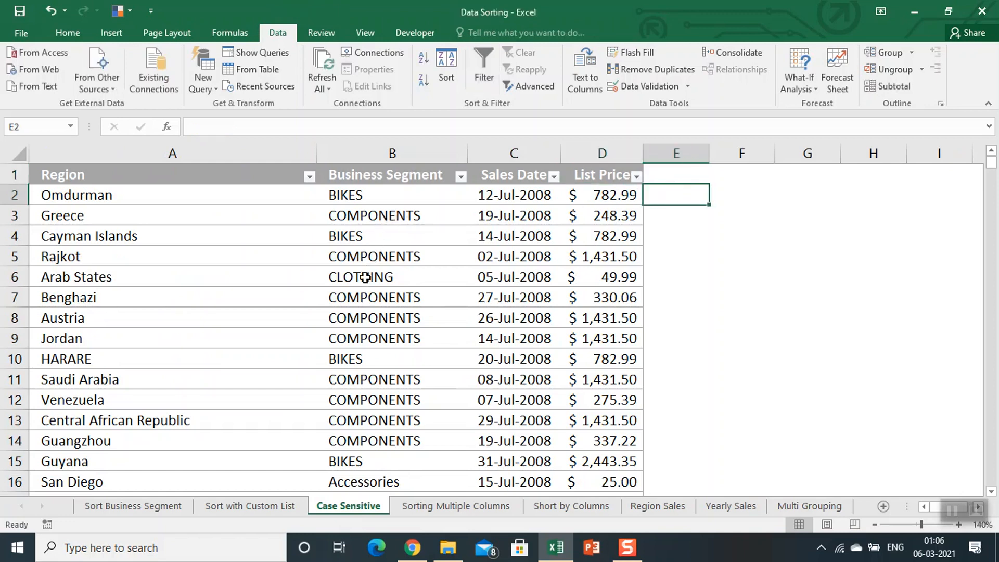
pyautogui.moveTo(738, 197); pyautogui.dragTo(741, 251)
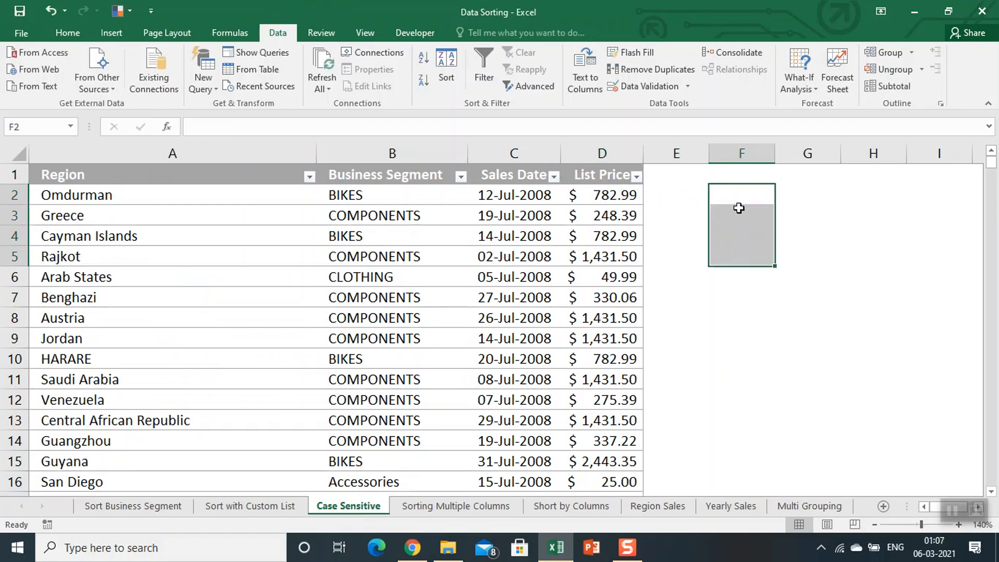
pyautogui.moveTo(739, 200); pyautogui.dragTo(739, 232)
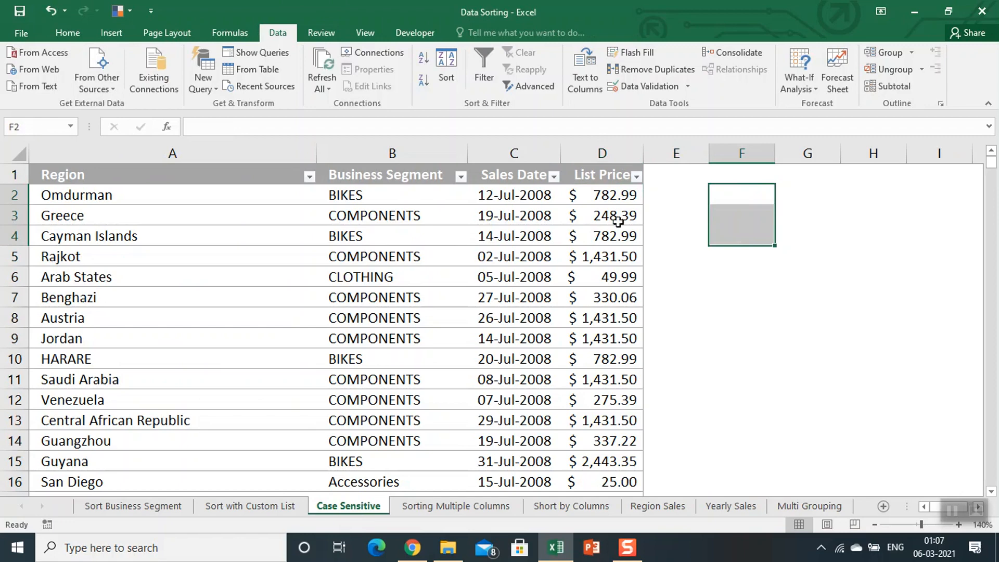
pyautogui.click(387, 172)
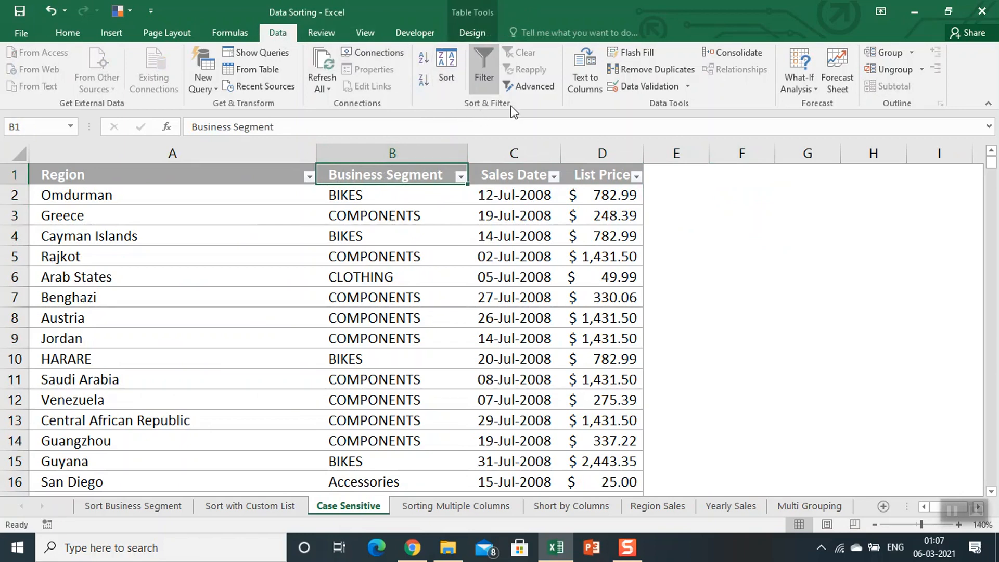
pyautogui.click(446, 63)
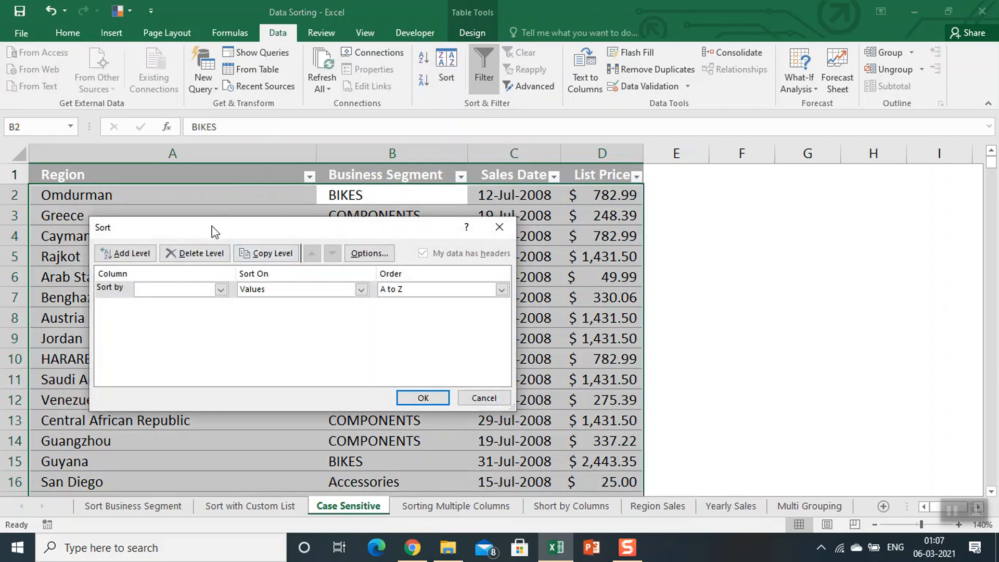
pyautogui.moveTo(215, 231); pyautogui.dragTo(581, 194)
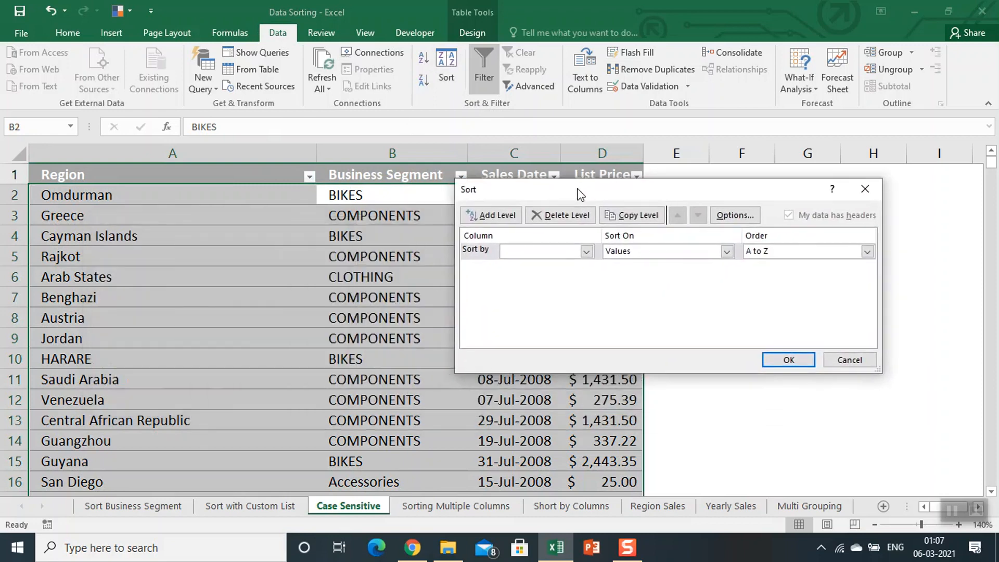
pyautogui.click(734, 215)
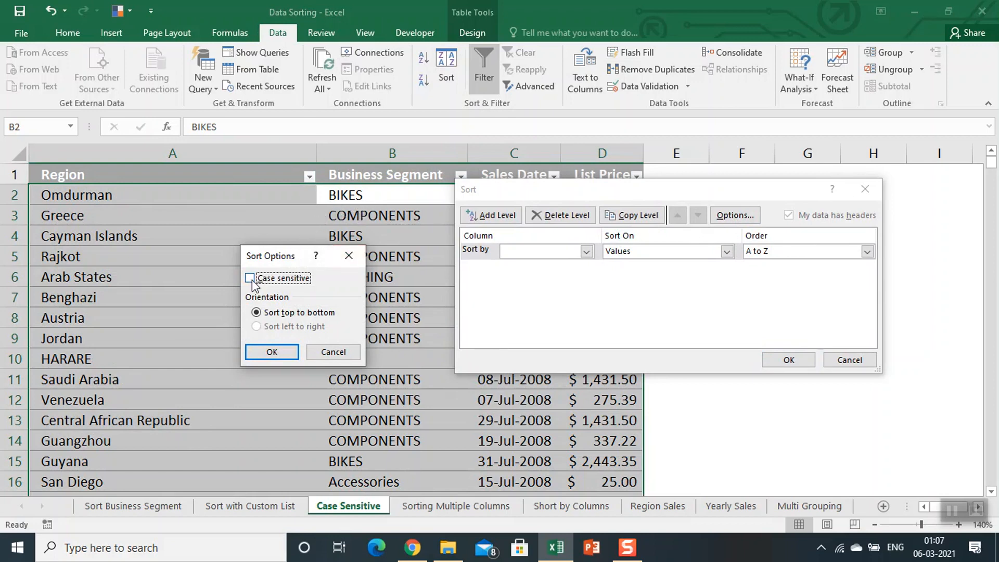
pyautogui.click(270, 352)
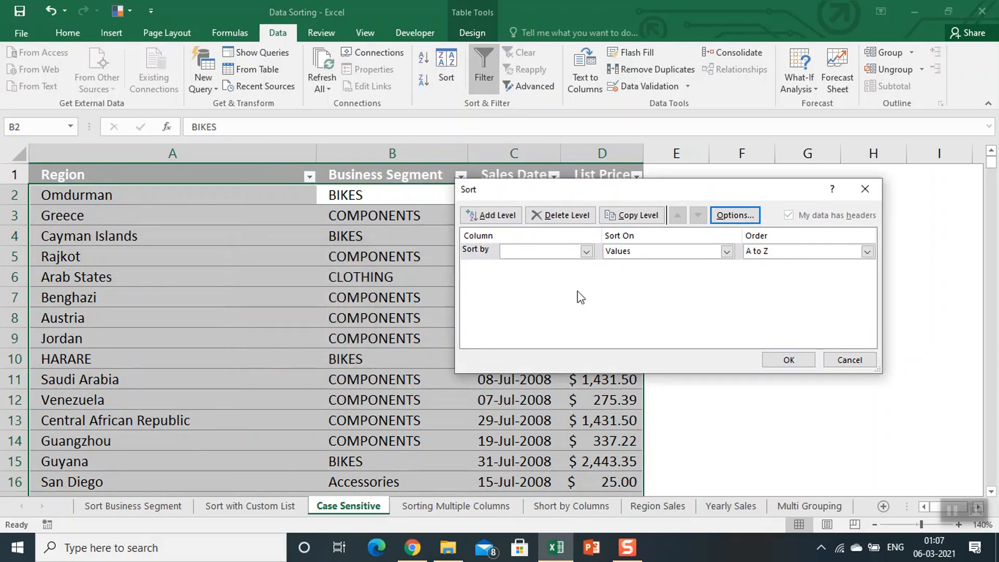
# Sort the table by Business Segment on cell values in A to Z order.
pyautogui.click(586, 251)
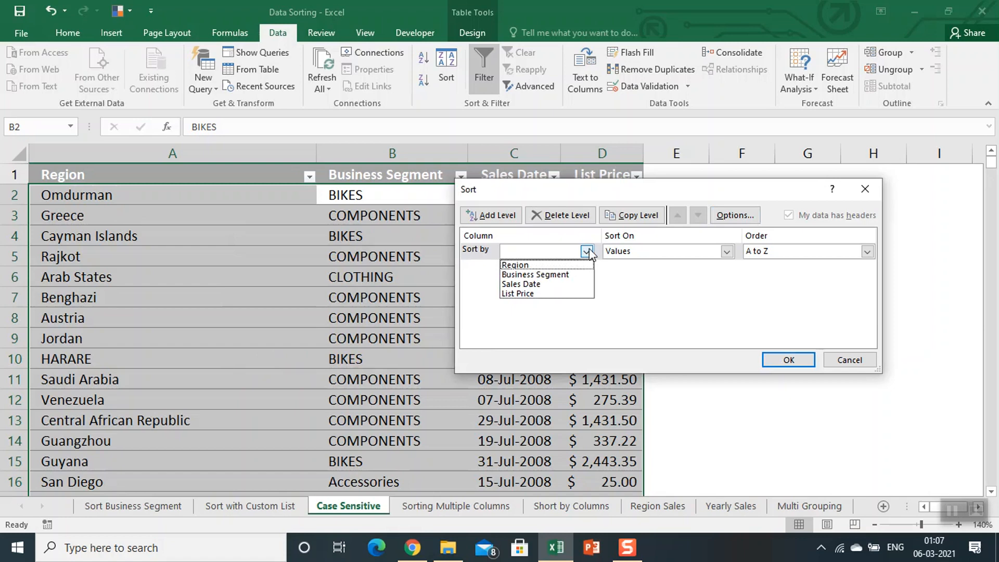
pyautogui.click(563, 274)
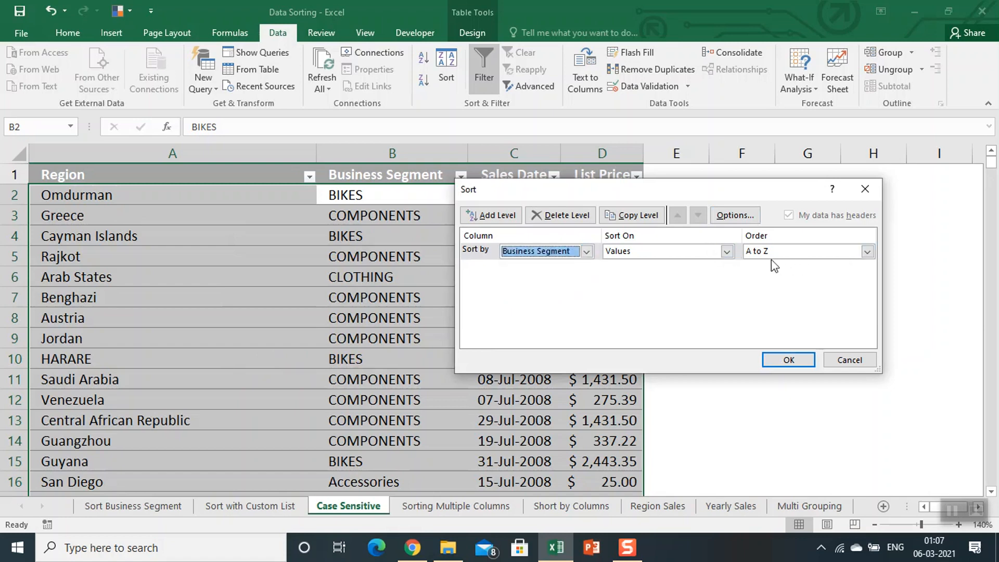
pyautogui.click(799, 363)
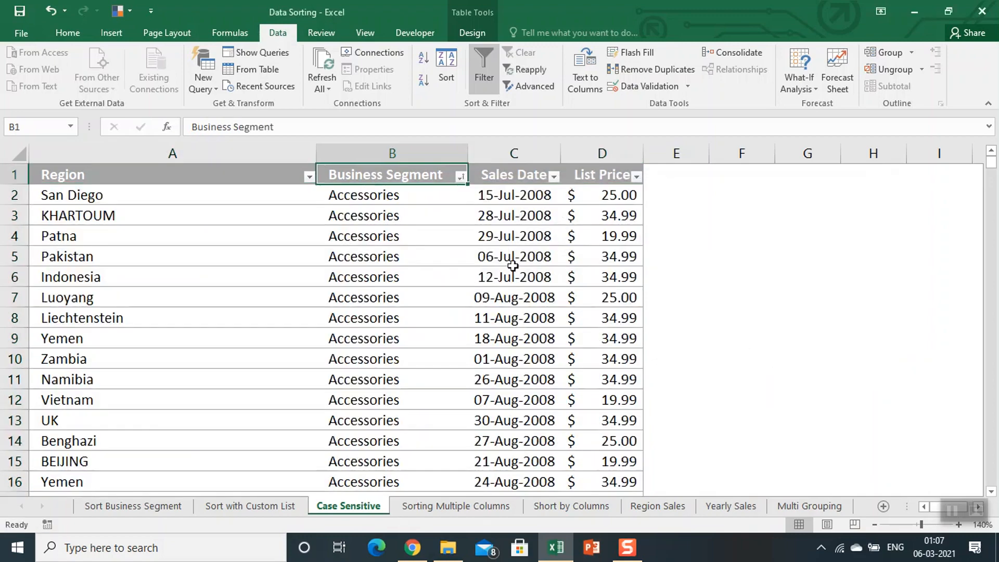
# Examine the sorted Business Segment column down to its last rows, comparing the upper-case and mixed-case Components entries.
pyautogui.click(385, 200)
pyautogui.moveTo(385, 200); pyautogui.dragTo(361, 477)
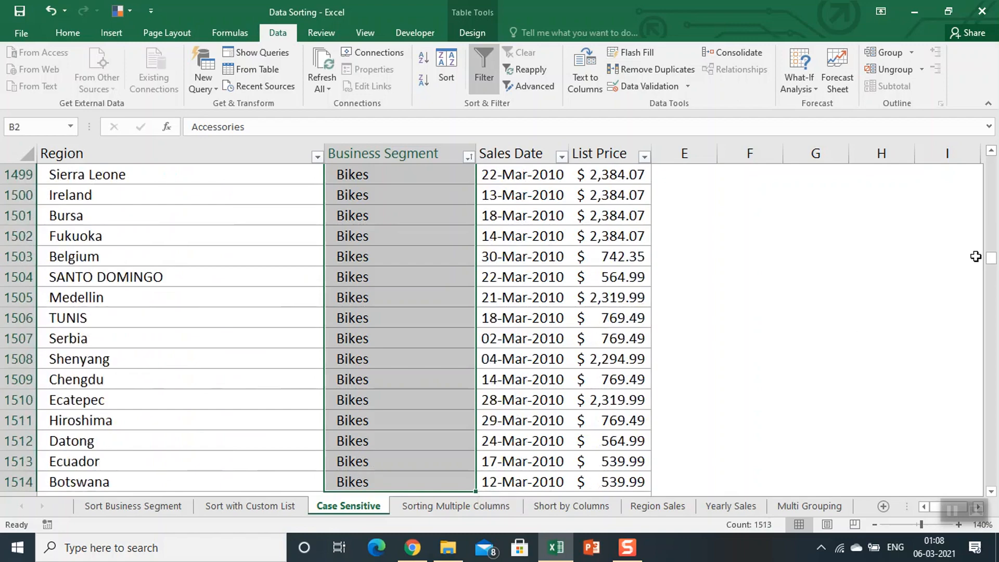
pyautogui.moveTo(991, 259); pyautogui.dragTo(987, 512)
pyautogui.click(346, 236)
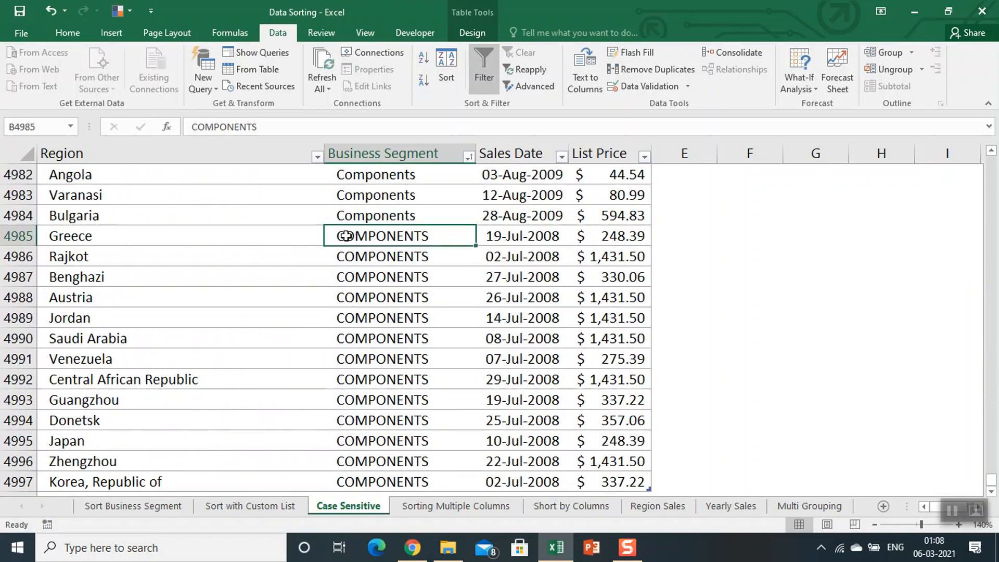
pyautogui.press('Down')
pyautogui.press('Down')
pyautogui.press('Down')
pyautogui.press('Down')
pyautogui.press('Down')
pyautogui.press('Down')
pyautogui.press('Down')
pyautogui.press('Down')
pyautogui.press('Down')
pyautogui.press('Down')
pyautogui.press('Down')
pyautogui.press('Down')
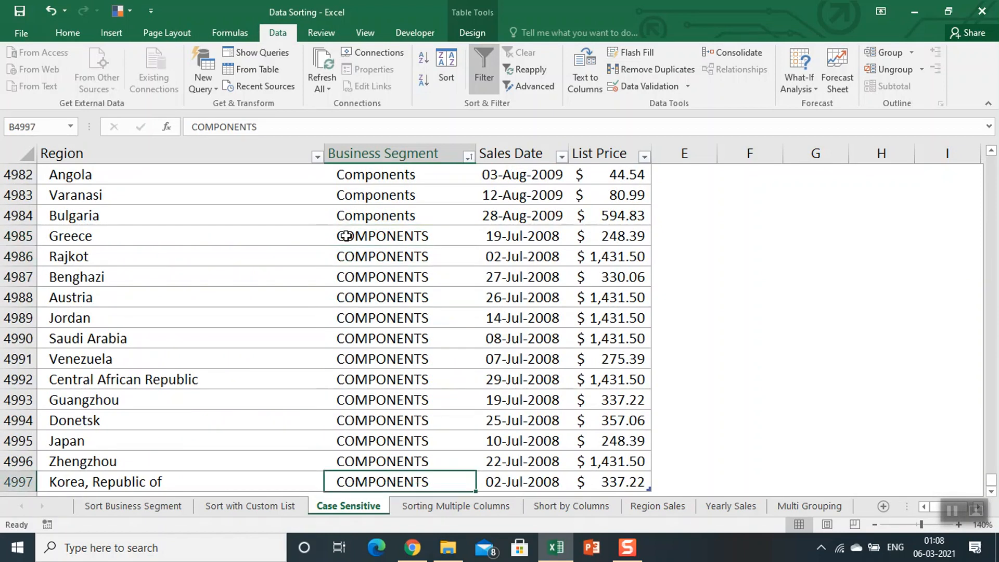
# Review the Components rows back upward through the Business Segment column and return to its header cell.
pyautogui.press('Up')
pyautogui.press('Up')
pyautogui.press('Up')
pyautogui.press('Up')
pyautogui.press('Up')
pyautogui.press('Up')
pyautogui.press('Up')
pyautogui.press('Up')
pyautogui.press('Up')
pyautogui.press('Up')
pyautogui.press('Up')
pyautogui.press('Up')
pyautogui.press('Up')
pyautogui.press('Up')
pyautogui.press('Up')
pyautogui.press('Up')
pyautogui.press('Up')
pyautogui.press('Up')
pyautogui.press('Up')
pyautogui.press('Up')
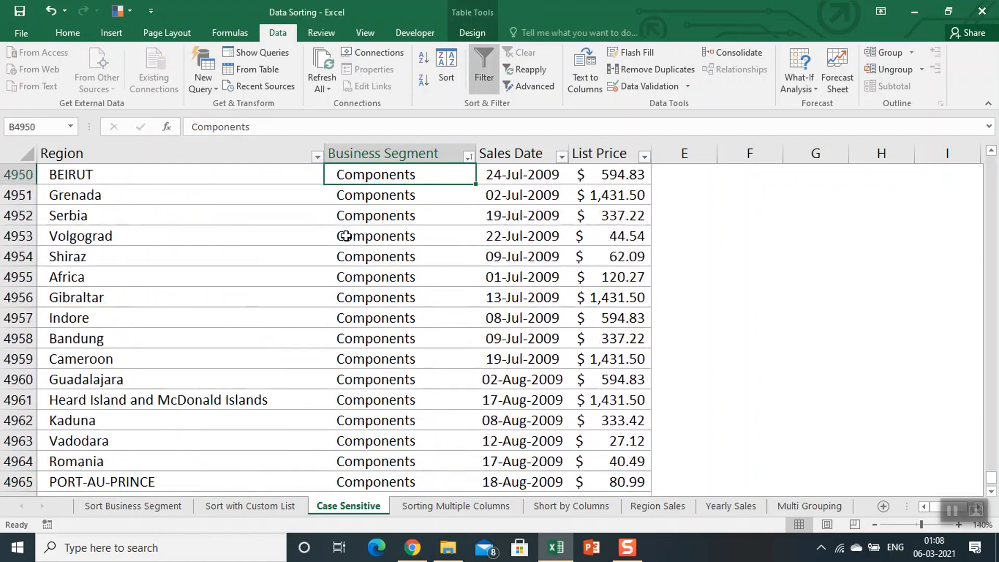
pyautogui.press('Up')
pyautogui.press('Up')
pyautogui.press('Up')
pyautogui.press('Up')
pyautogui.press('Up')
pyautogui.press('Up')
pyautogui.press('Up')
pyautogui.press('Up')
pyautogui.press('Up')
pyautogui.press('Up')
pyautogui.press('Up')
pyautogui.press('Up')
pyautogui.press('Up')
pyautogui.press('Up')
pyautogui.press('Up')
pyautogui.press('Up')
pyautogui.press('Up')
pyautogui.press('Up')
pyautogui.press('Up')
pyautogui.press('Up')
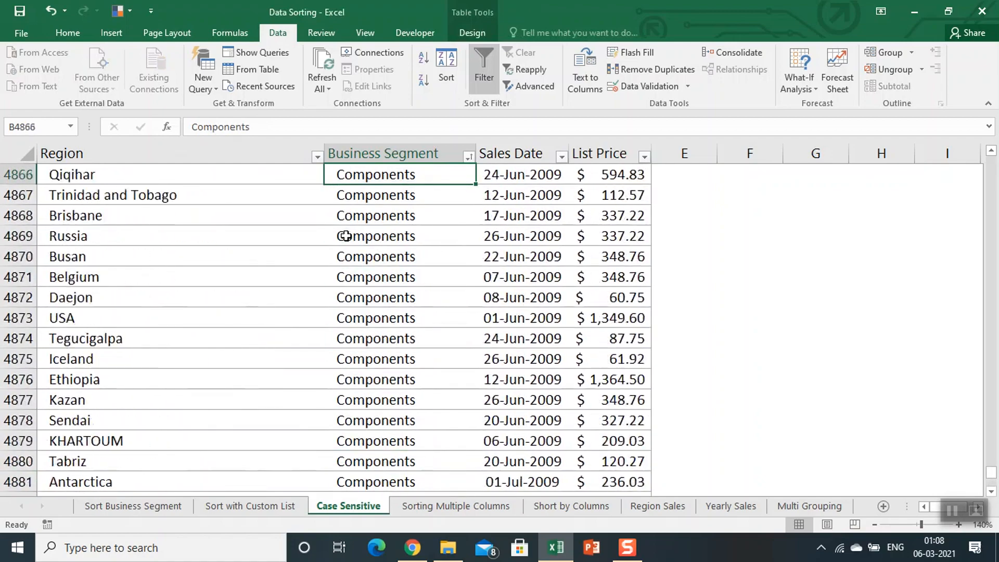
pyautogui.press('Up')
pyautogui.press('Up')
pyautogui.press('Up')
pyautogui.press('Up')
pyautogui.press('Up')
pyautogui.press('Up')
pyautogui.press('Up')
pyautogui.press('Up')
pyautogui.press('Up')
pyautogui.press('Up')
pyautogui.press('Up')
pyautogui.press('Up')
pyautogui.press('Up')
pyautogui.press('Up')
pyautogui.press('Up')
pyautogui.press('Up')
pyautogui.press('Up')
pyautogui.press('Up')
pyautogui.press('Up')
pyautogui.press('Up')
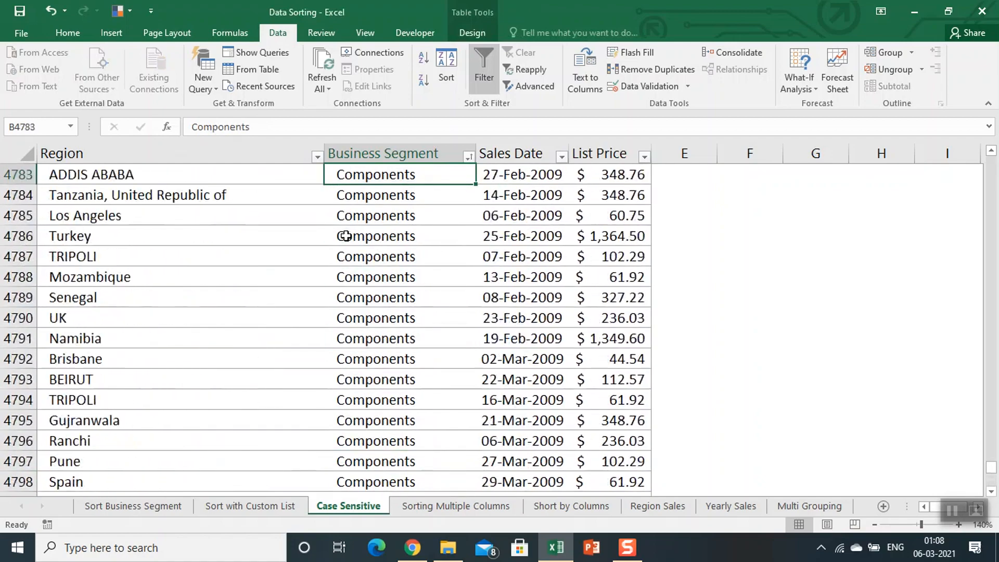
pyautogui.press('Up')
pyautogui.press('Up')
pyautogui.press('Up')
pyautogui.press('Up')
pyautogui.press('Up')
pyautogui.press('Up')
pyautogui.press('Up')
pyautogui.press('Up')
pyautogui.press('Up')
pyautogui.press('Up')
pyautogui.press('Up')
pyautogui.press('Up')
pyautogui.press('Up')
pyautogui.press('Up')
pyautogui.press('Up')
pyautogui.press('Up')
pyautogui.press('Up')
pyautogui.press('Up')
pyautogui.press('Up')
pyautogui.press('Up')
pyautogui.hotkey('ctrl', 'Up')
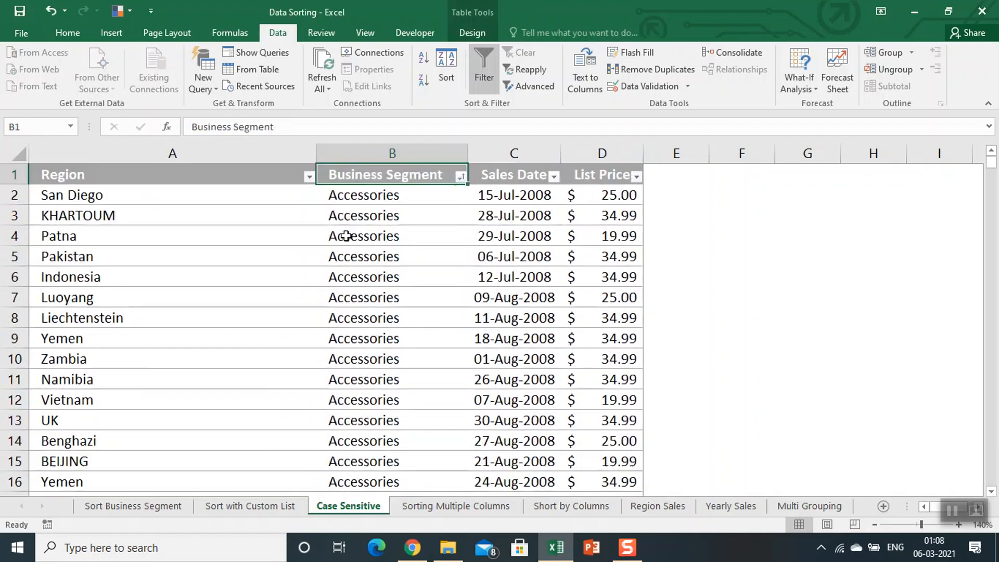
pyautogui.press('Down')
pyautogui.press('Up')
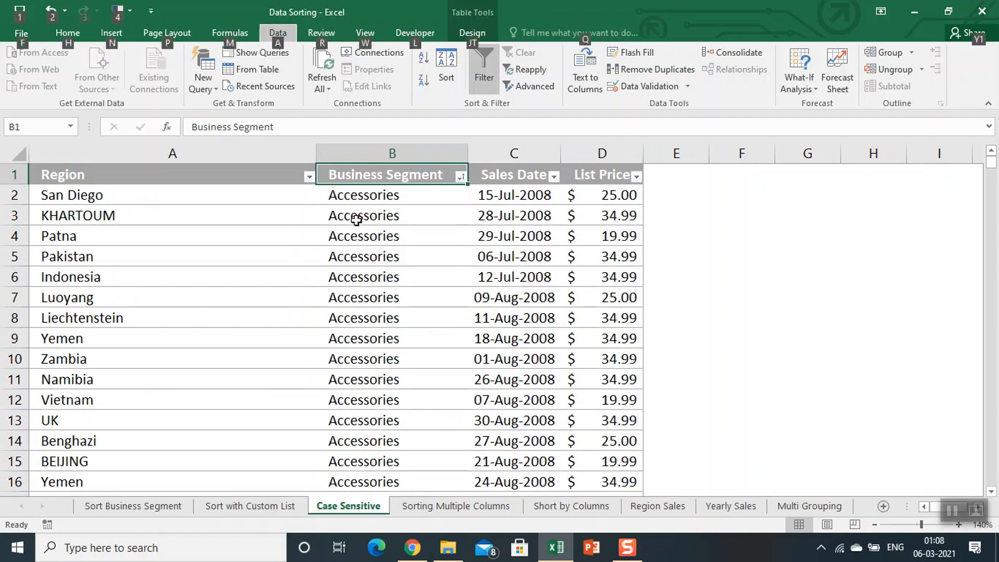
# Re-sort the table by Business Segment in Z to A order and check how COMPONENTS and Components are arranged.
pyautogui.hotkey('alt', 'd')
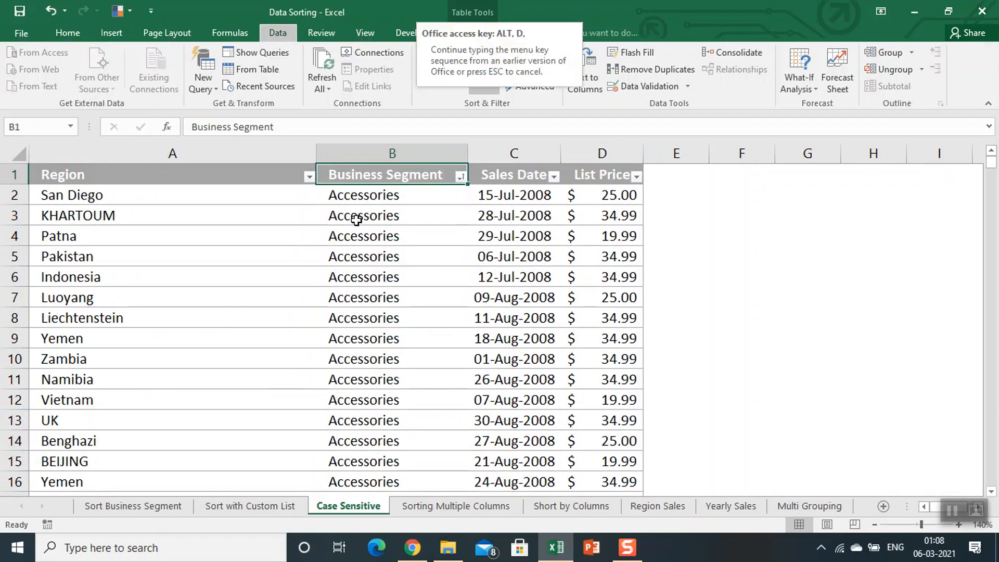
pyautogui.press('s')
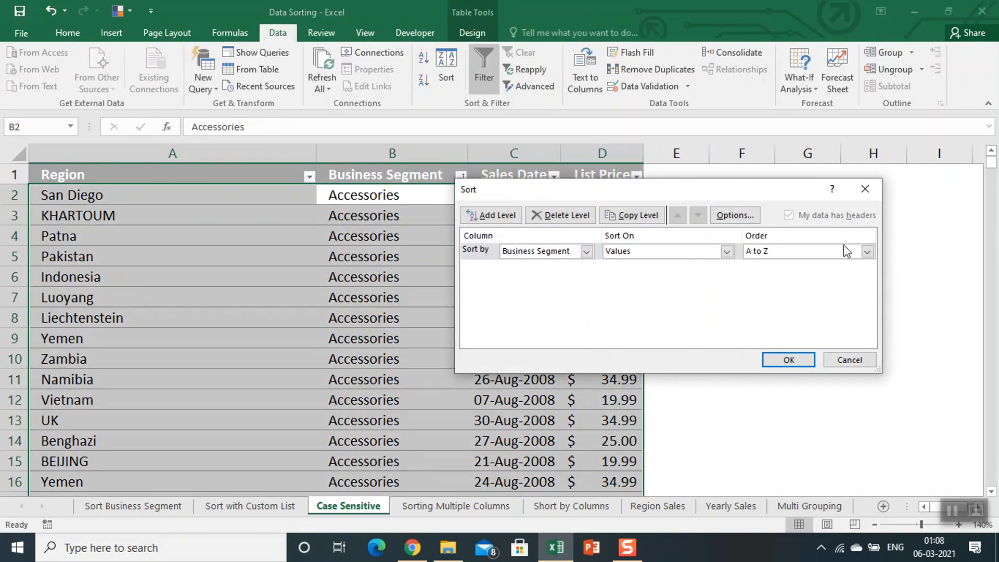
pyautogui.click(867, 252)
pyautogui.click(788, 274)
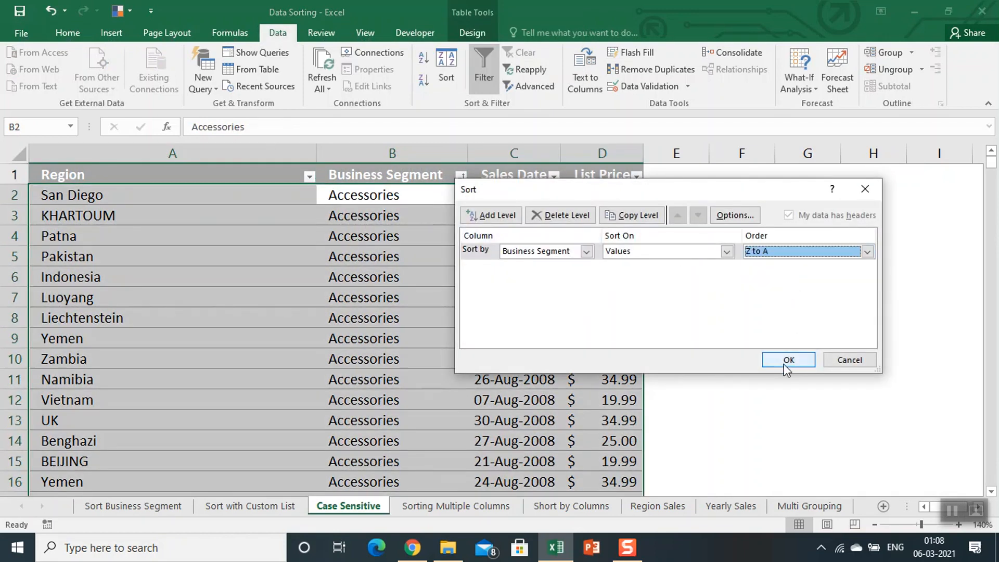
pyautogui.click(788, 359)
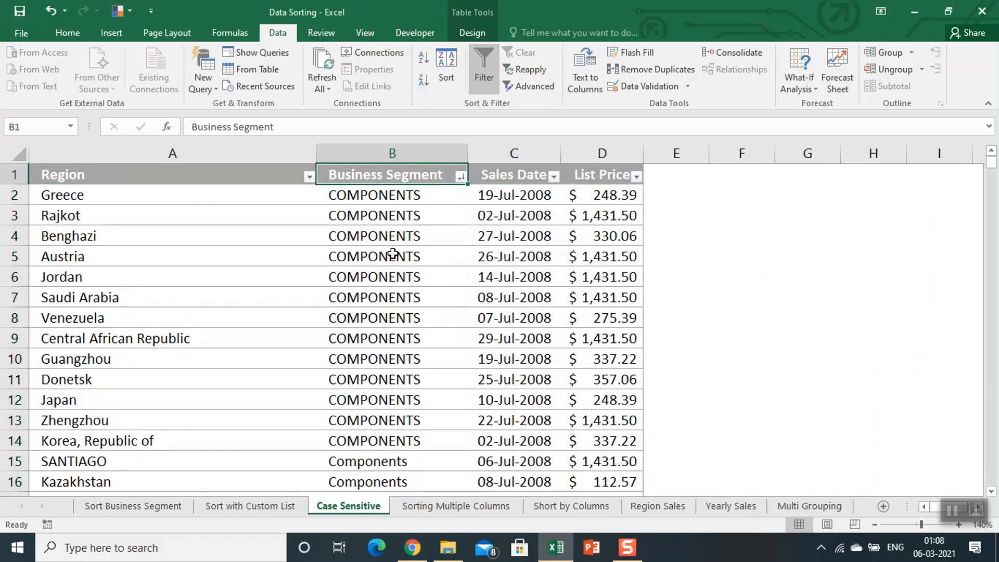
pyautogui.moveTo(374, 202); pyautogui.dragTo(363, 444)
pyautogui.click(367, 444)
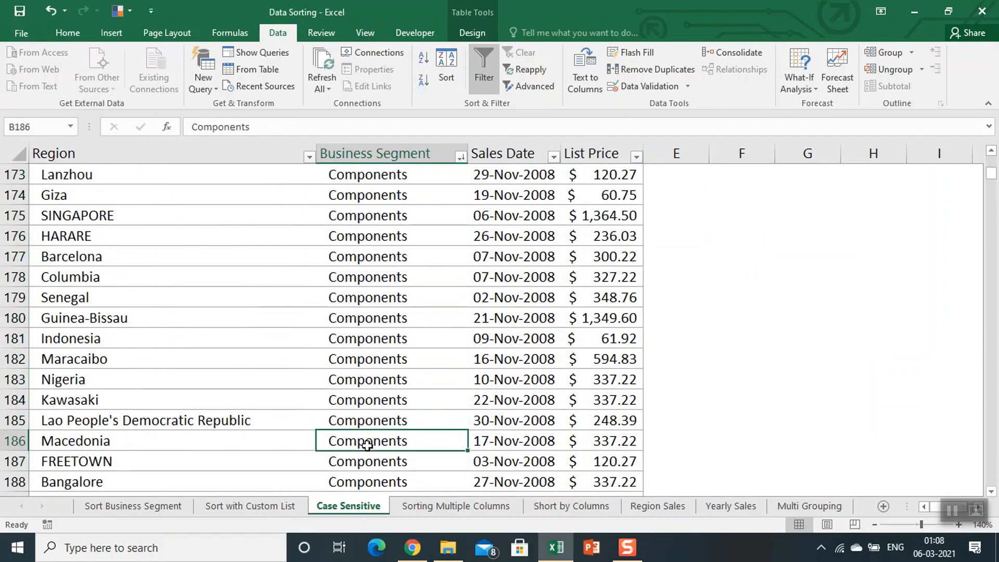
pyautogui.hotkey('ctrl', 'Up')
pyautogui.press('Down')
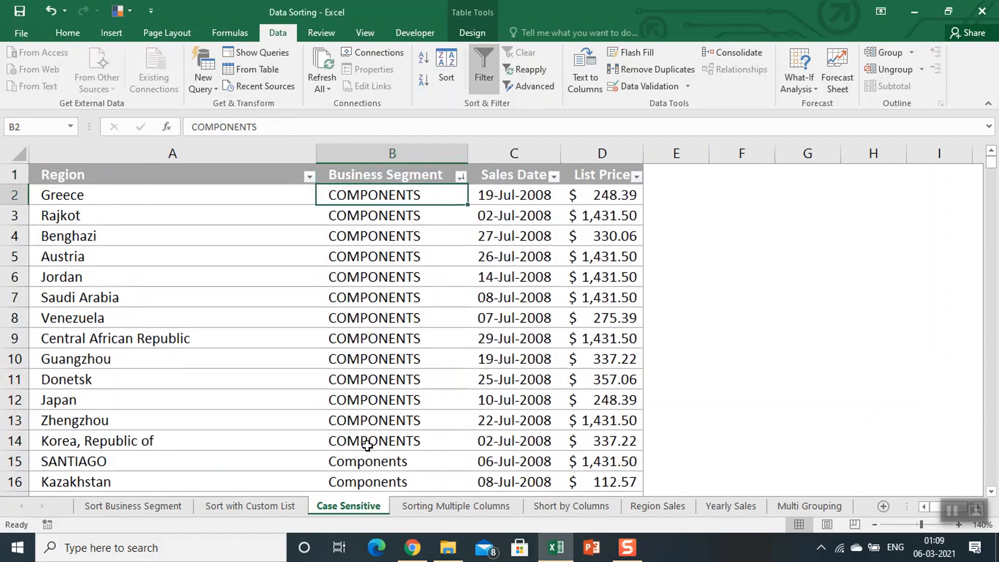
# On the Sorting Multiple Columns sheet, start a sort from the whole Business Segment column, expanding the selection to the adjacent data.
pyautogui.click(426, 507)
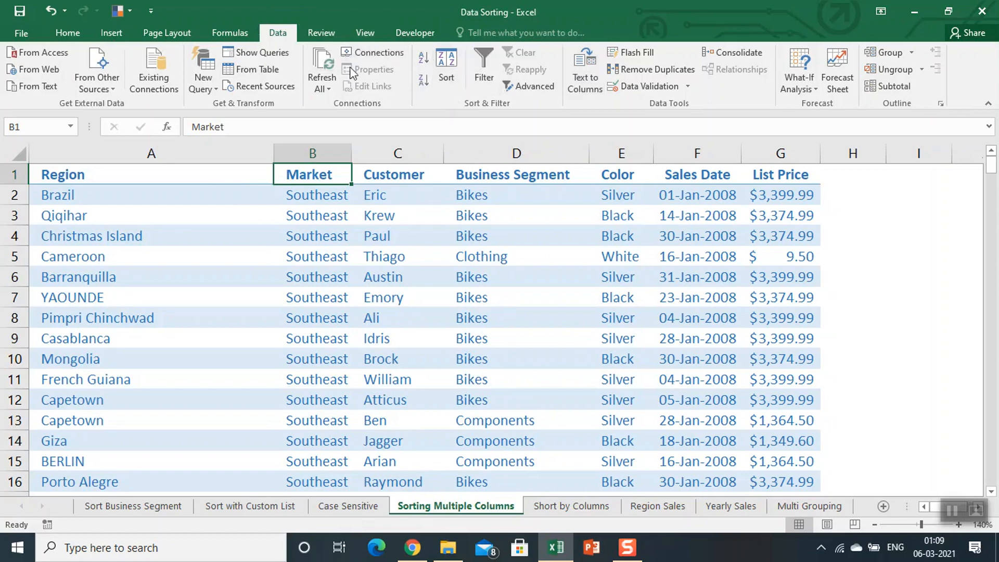
pyautogui.click(493, 177)
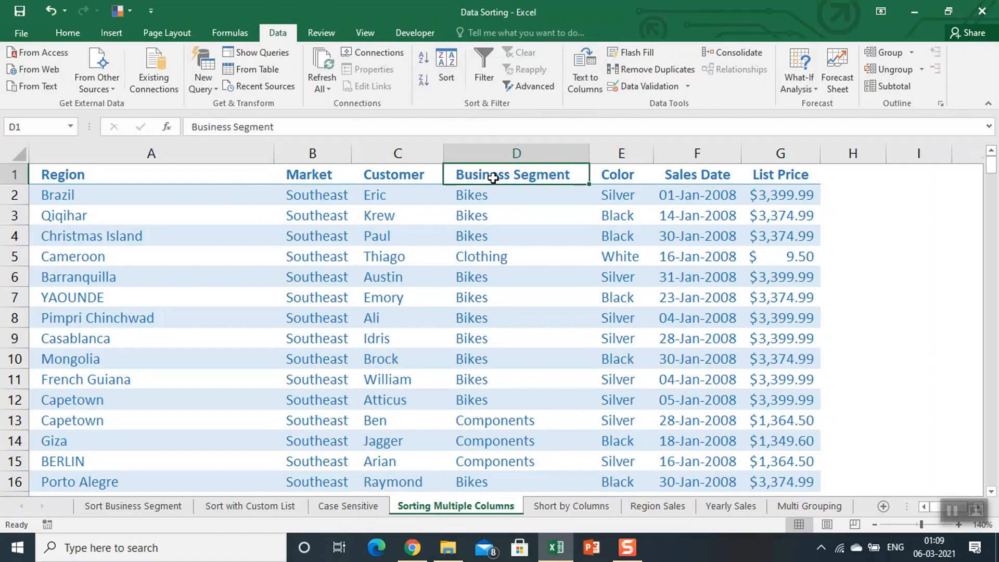
pyautogui.hotkey('ctrl', 'shift', 'Down')
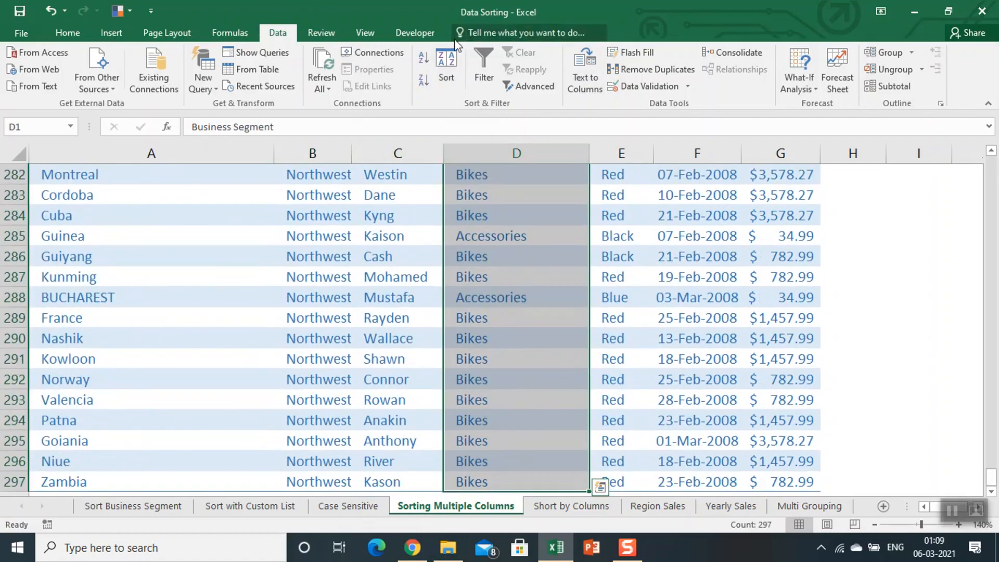
pyautogui.click(441, 62)
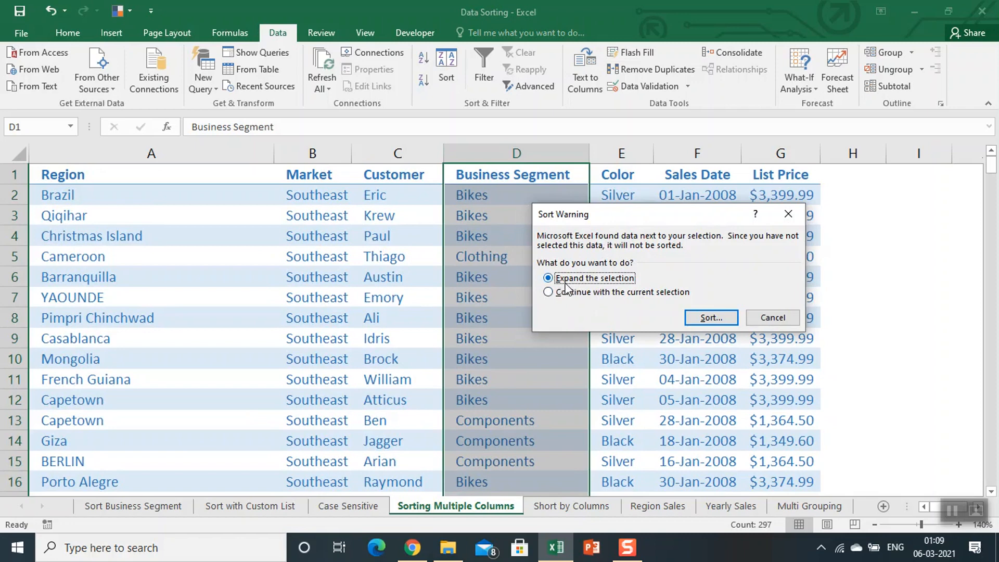
pyautogui.click(705, 318)
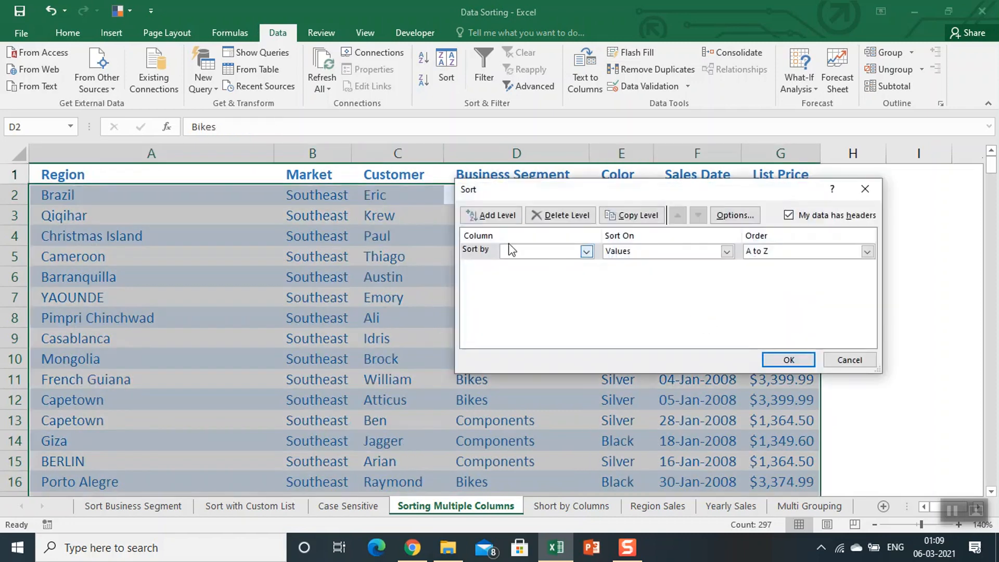
pyautogui.moveTo(608, 195); pyautogui.dragTo(363, 214)
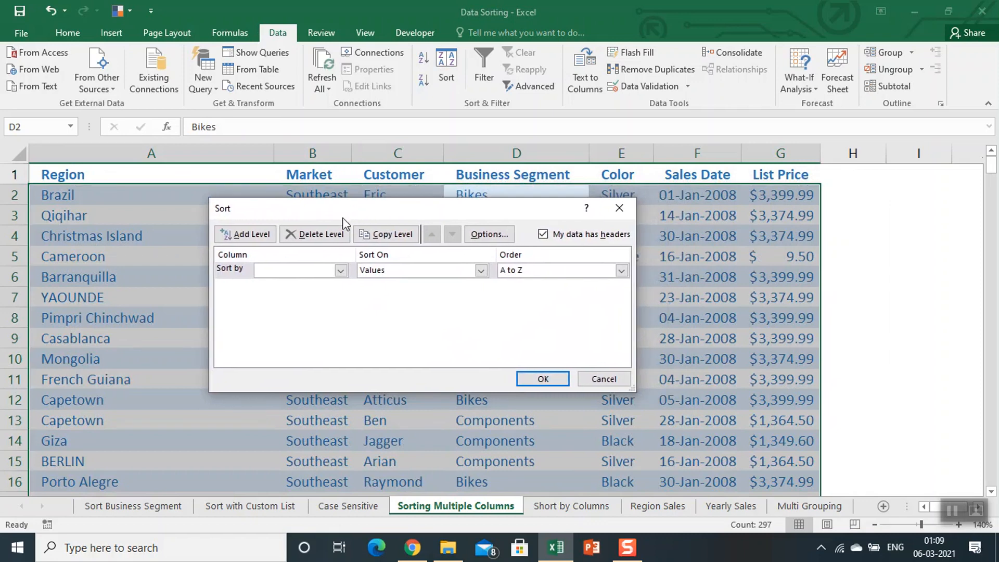
pyautogui.moveTo(342, 210); pyautogui.dragTo(328, 209)
# Set the first sort level to the Region column in Z to A order.
pyautogui.click(328, 268)
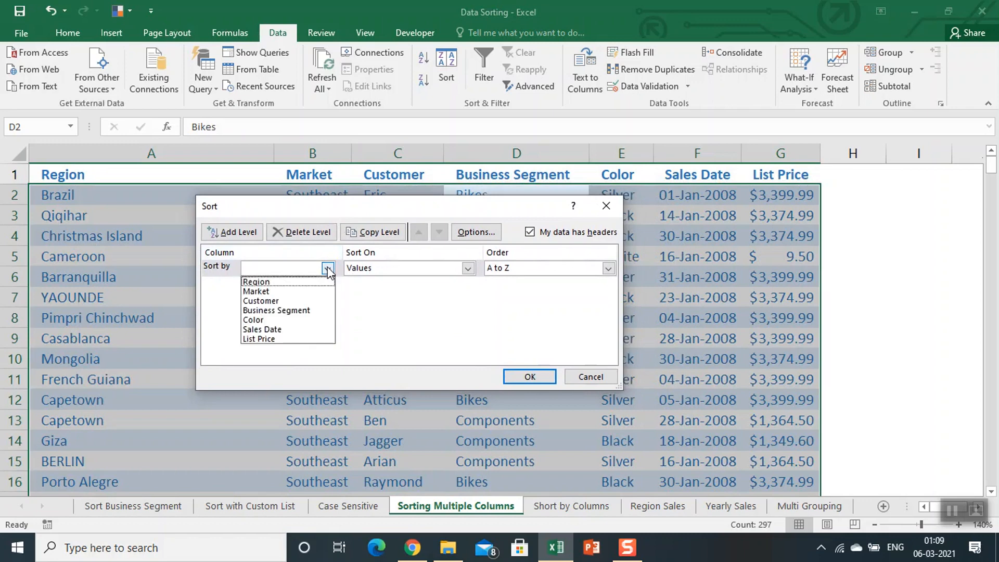
pyautogui.click(293, 291)
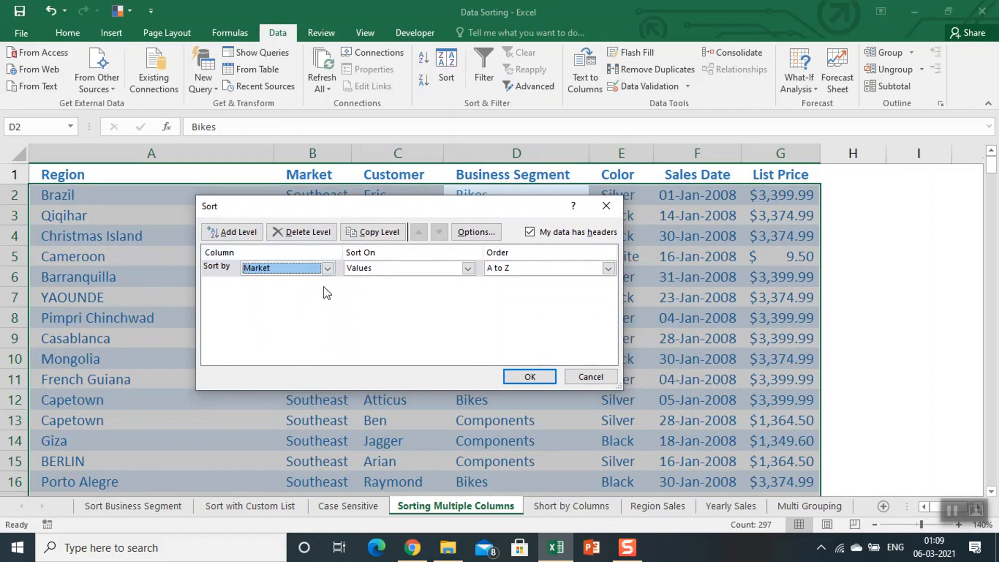
pyautogui.click(327, 268)
pyautogui.click(295, 279)
pyautogui.click(608, 268)
pyautogui.click(538, 287)
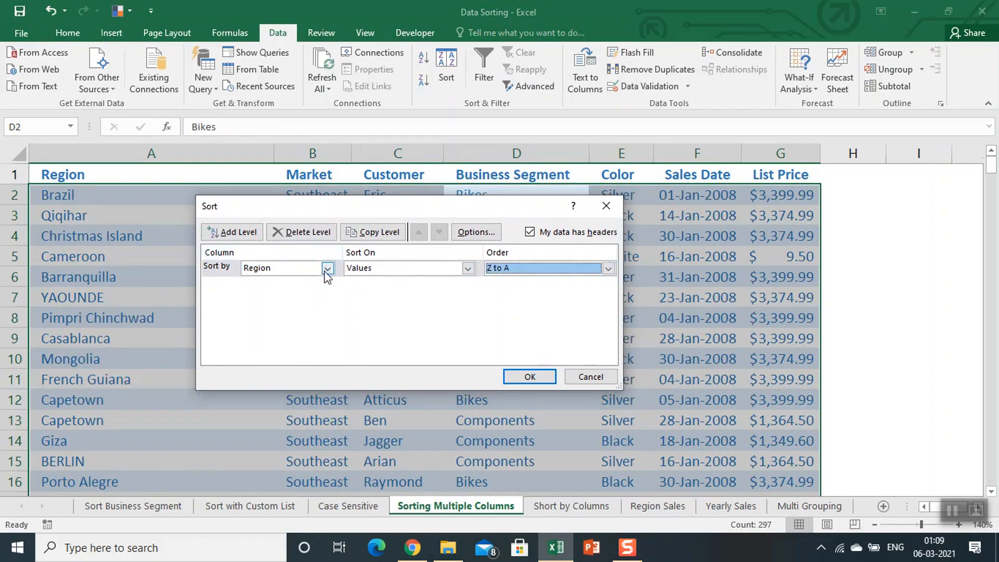
# Add a second sort level on the Business Segment column in A to Z order and run the sort.
pyautogui.click(218, 237)
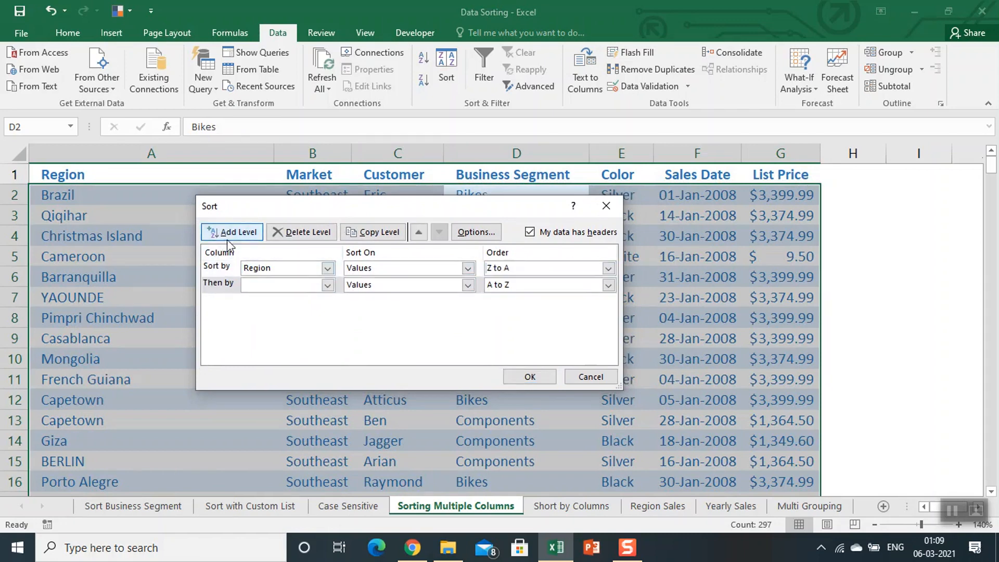
pyautogui.click(328, 287)
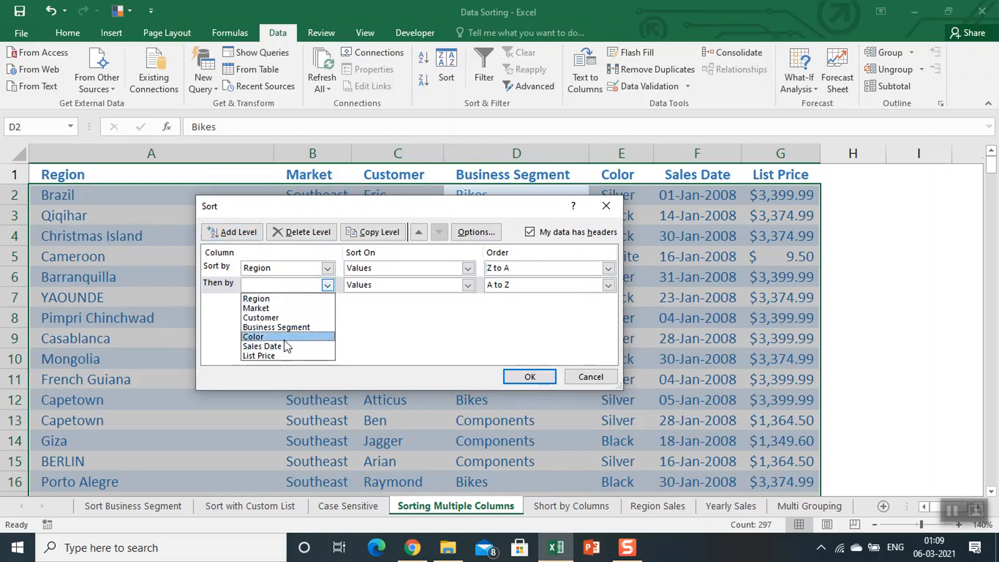
pyautogui.click(281, 327)
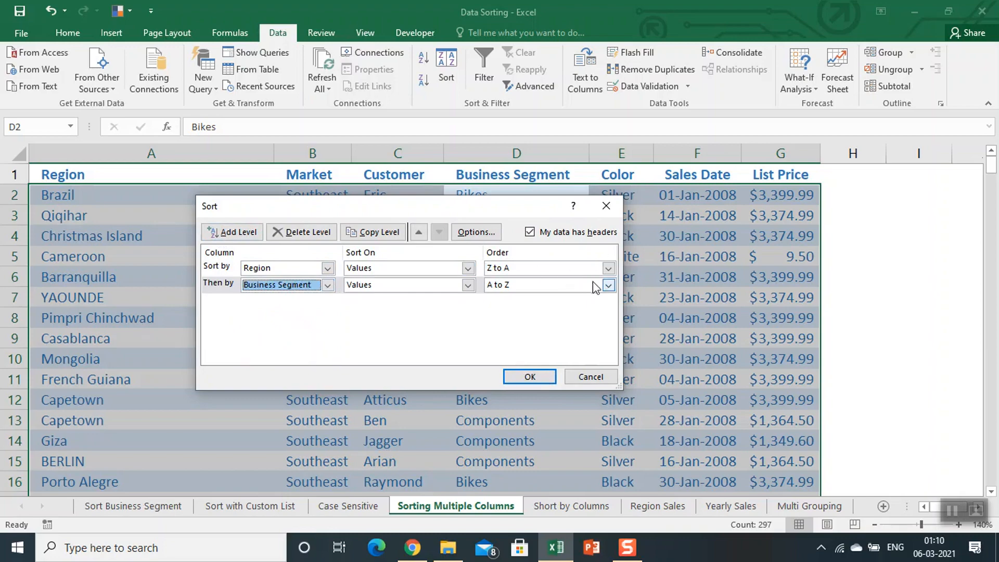
pyautogui.click(540, 376)
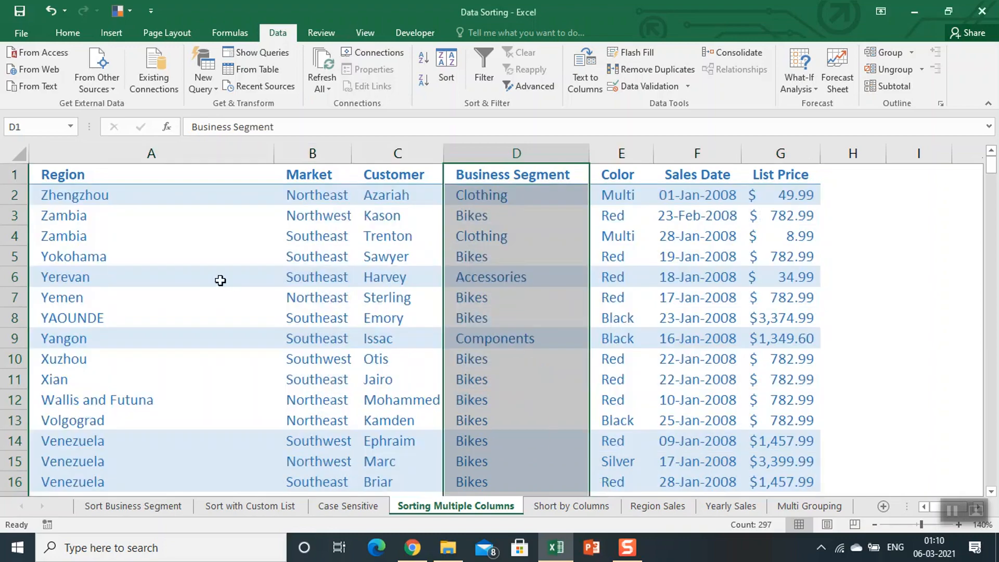
# Compare the Region and Business Segment entries in the first rows to check the two-level sort order.
pyautogui.moveTo(101, 197); pyautogui.dragTo(110, 323)
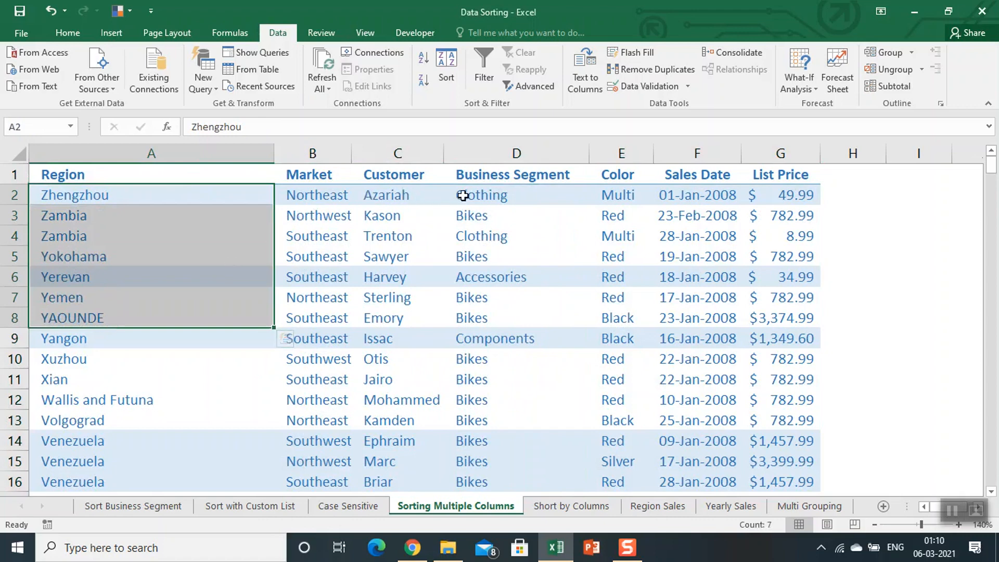
pyautogui.click(480, 194)
pyautogui.moveTo(479, 194); pyautogui.dragTo(485, 320)
pyautogui.click(485, 319)
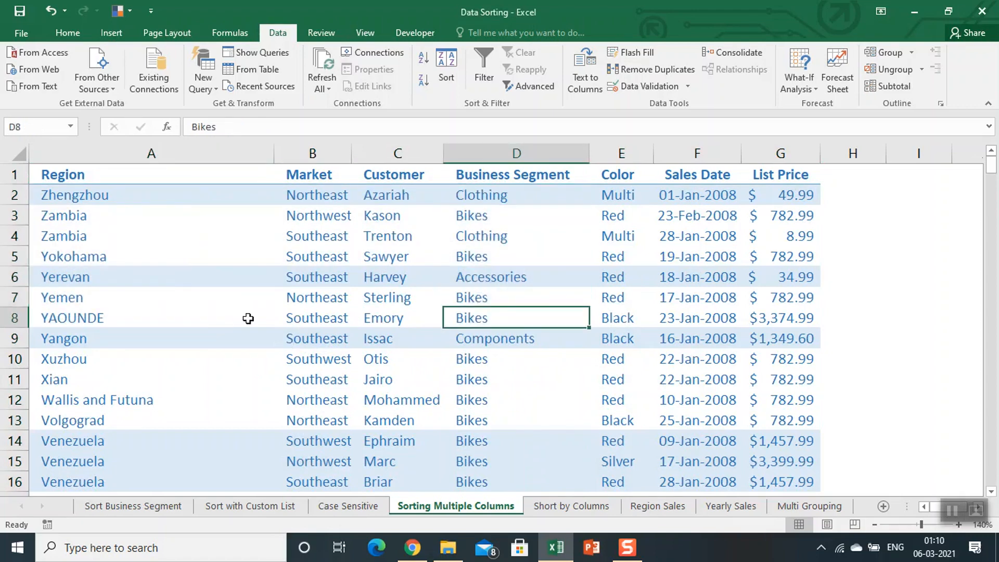
pyautogui.moveTo(111, 191); pyautogui.dragTo(480, 187)
pyautogui.moveTo(113, 222); pyautogui.dragTo(335, 216)
pyautogui.click(305, 174)
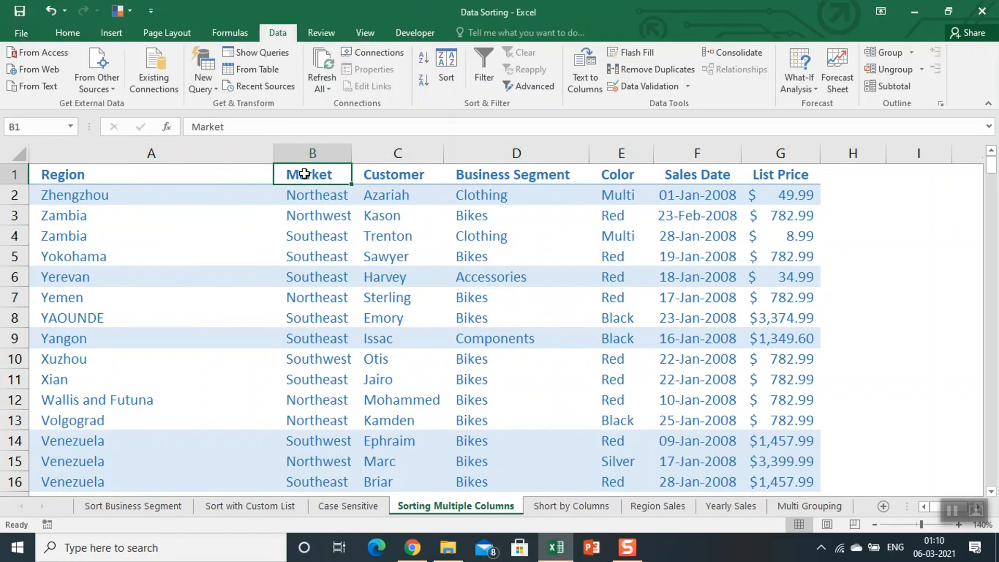
# Undo the last sort and re-sort the table by Region A to Z, with Business Segment A to Z as second level.
pyautogui.hotkey('ctrl', 'z')
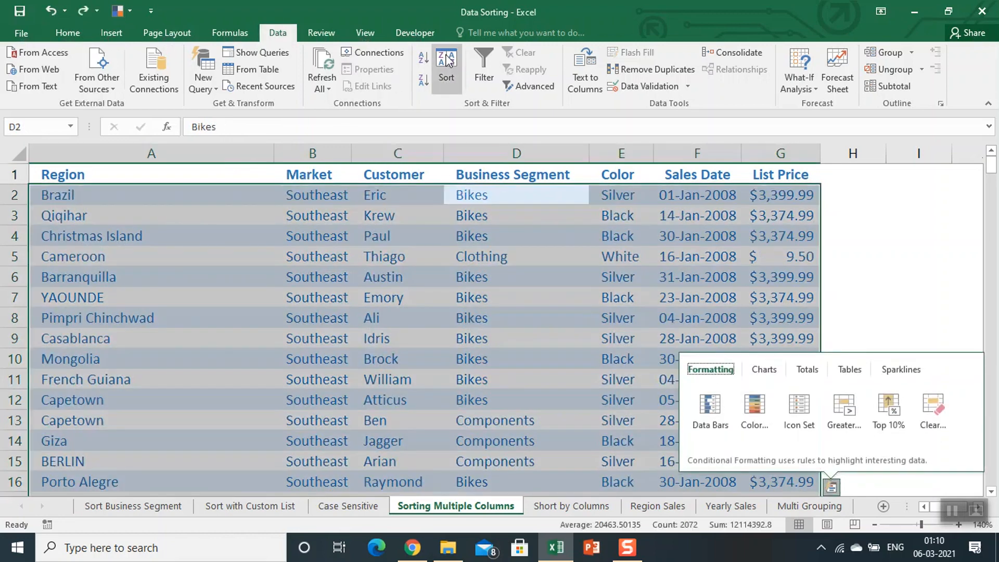
pyautogui.click(447, 60)
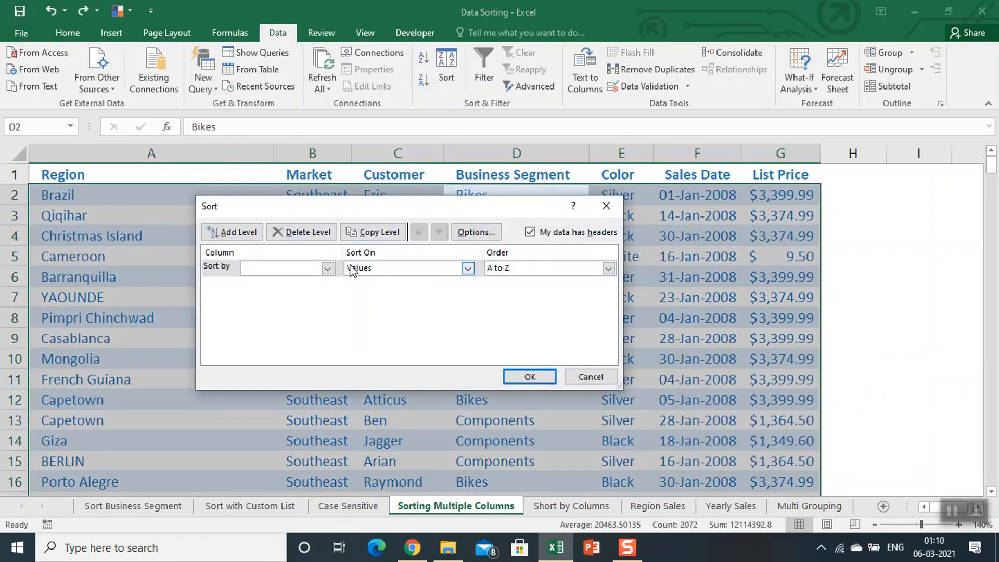
pyautogui.click(327, 268)
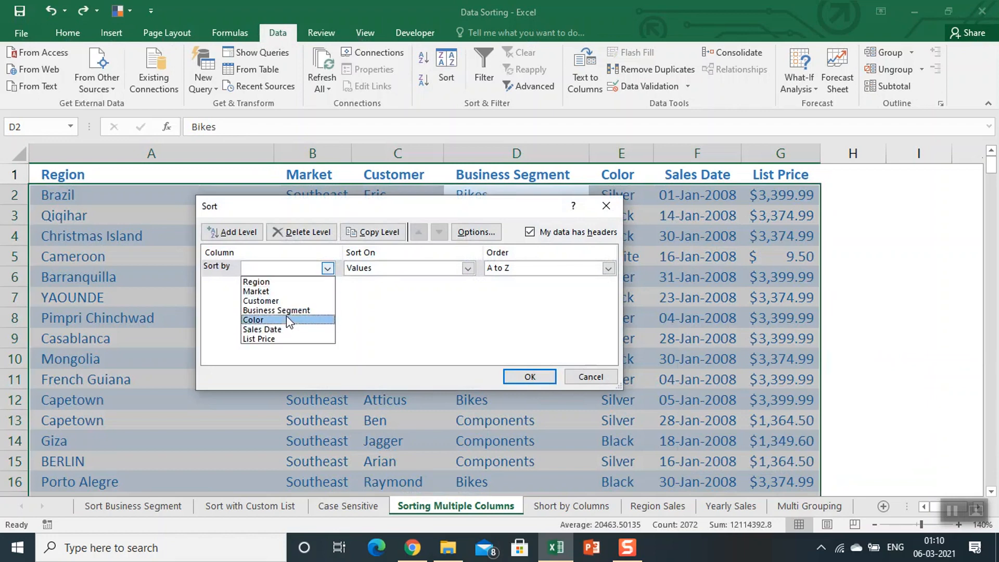
pyautogui.click(286, 282)
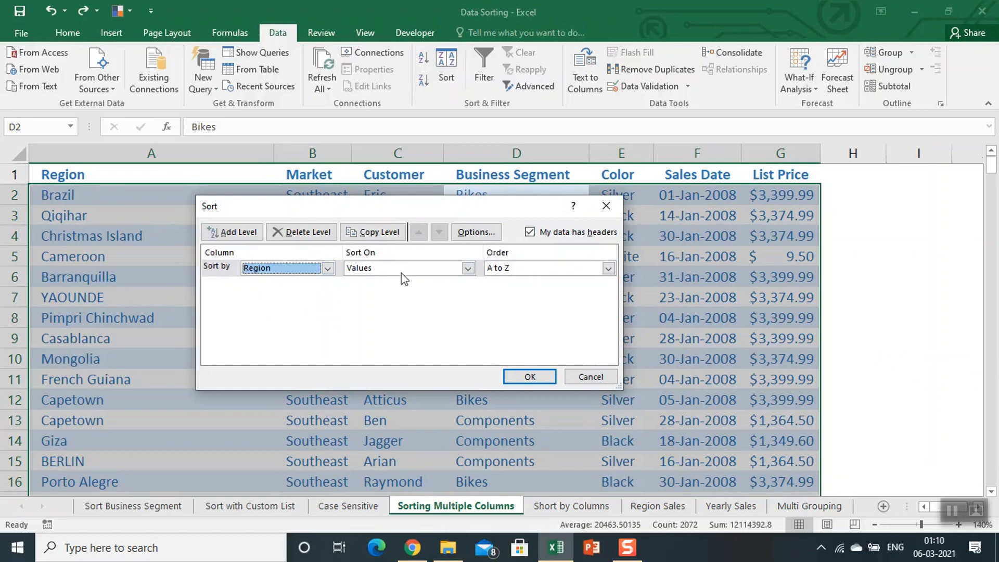
pyautogui.click(243, 232)
pyautogui.click(328, 285)
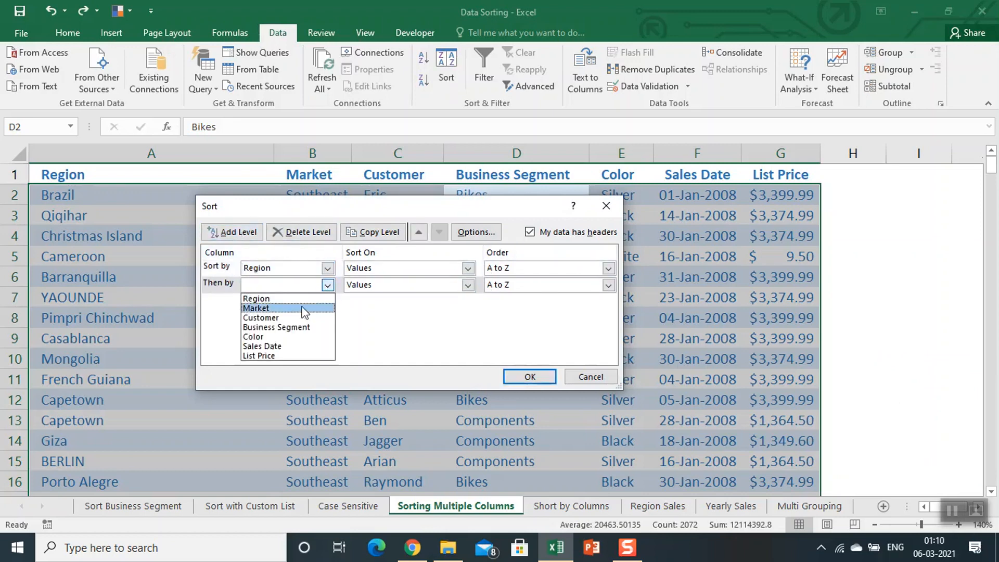
pyautogui.click(300, 328)
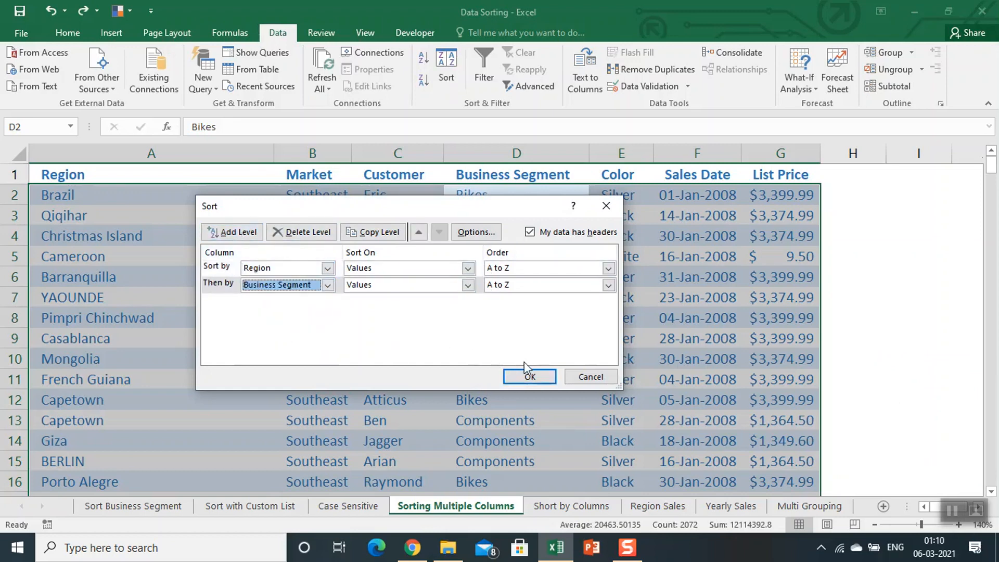
pyautogui.click(529, 378)
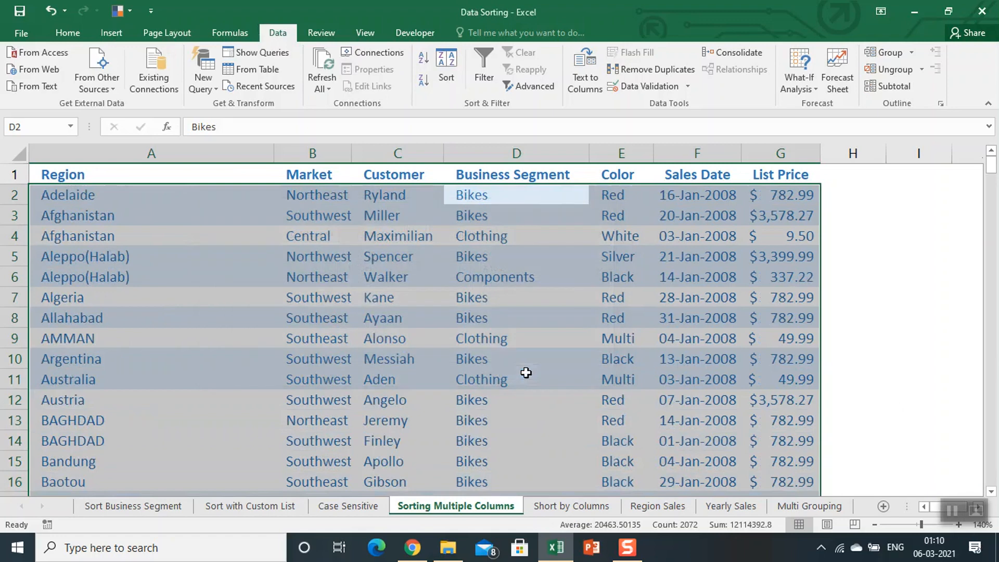
# Examine how Business Segment is ordered within repeated regions such as Afghanistan and Aleppo(Halab).
pyautogui.click(469, 197)
pyautogui.moveTo(468, 197); pyautogui.dragTo(461, 217)
pyautogui.moveTo(89, 195); pyautogui.dragTo(94, 257)
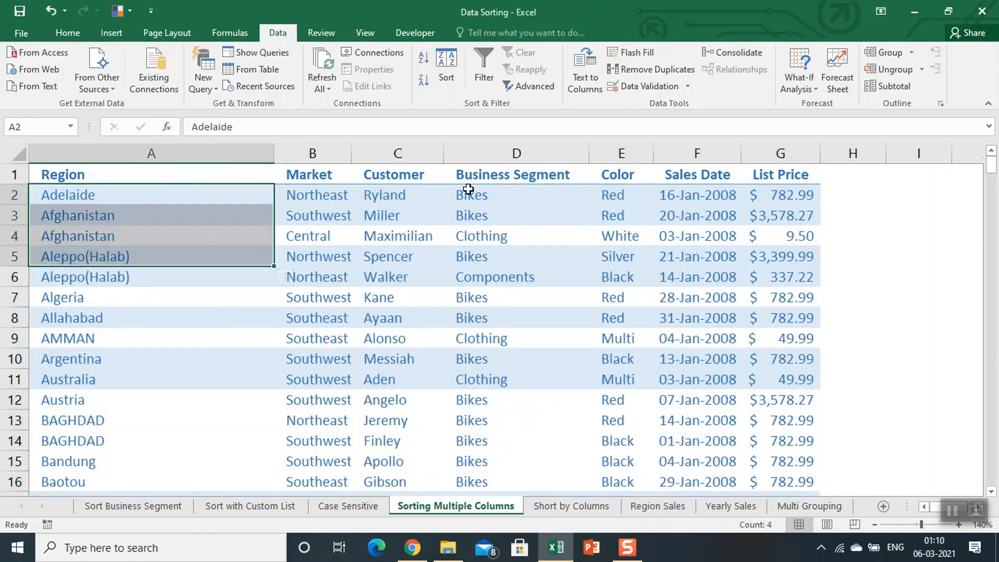
pyautogui.moveTo(471, 195); pyautogui.dragTo(486, 301)
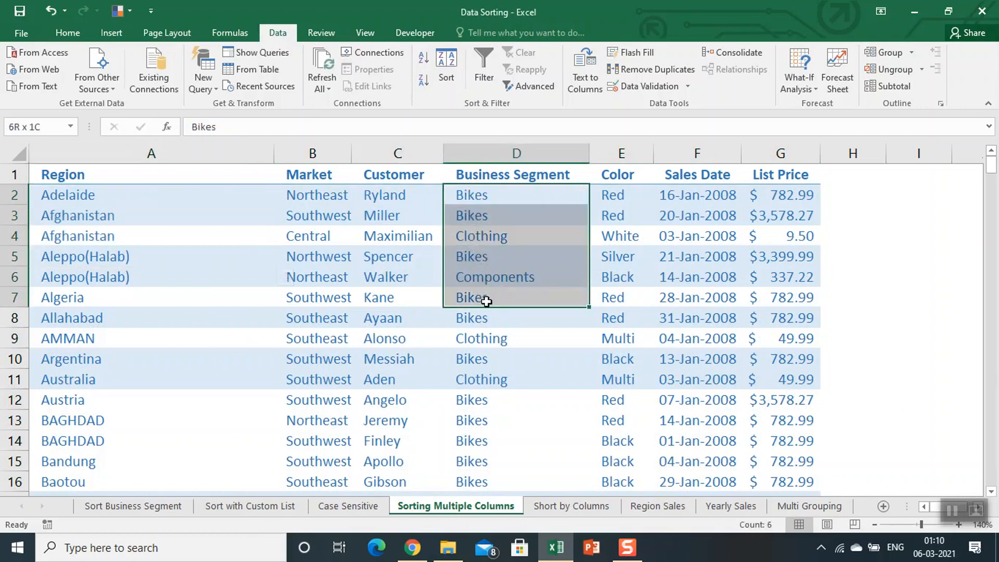
pyautogui.click(486, 301)
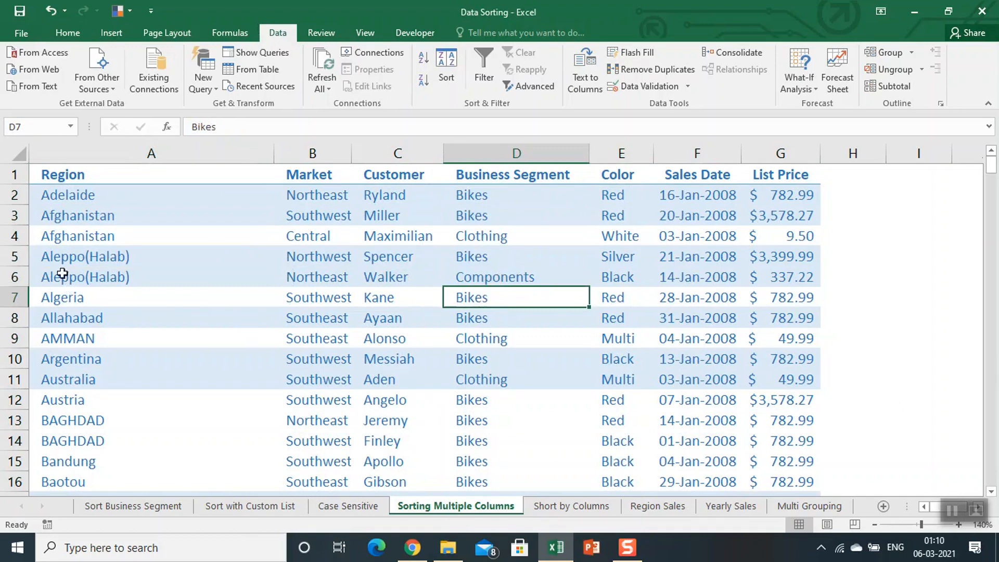
pyautogui.click(68, 256)
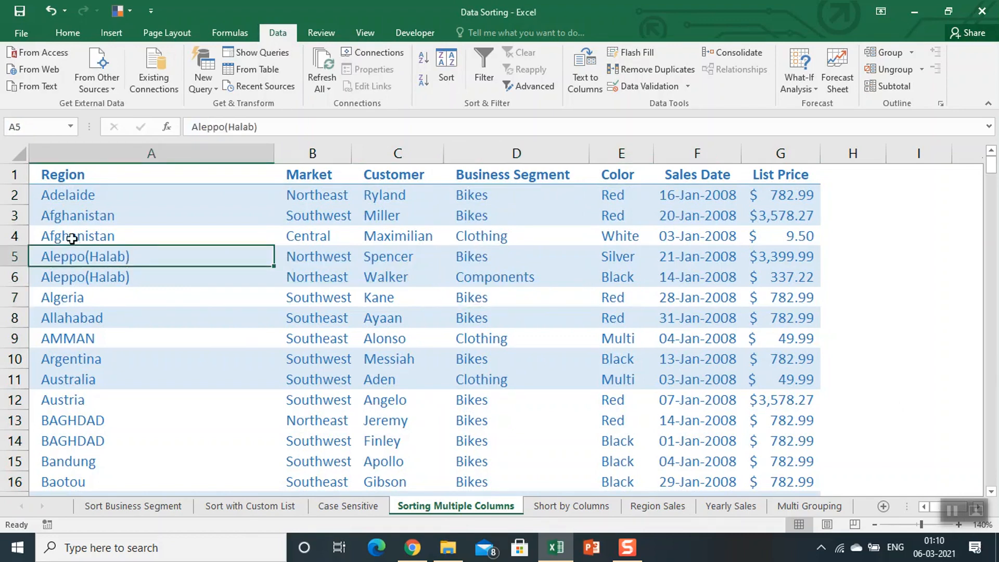
pyautogui.click(77, 239)
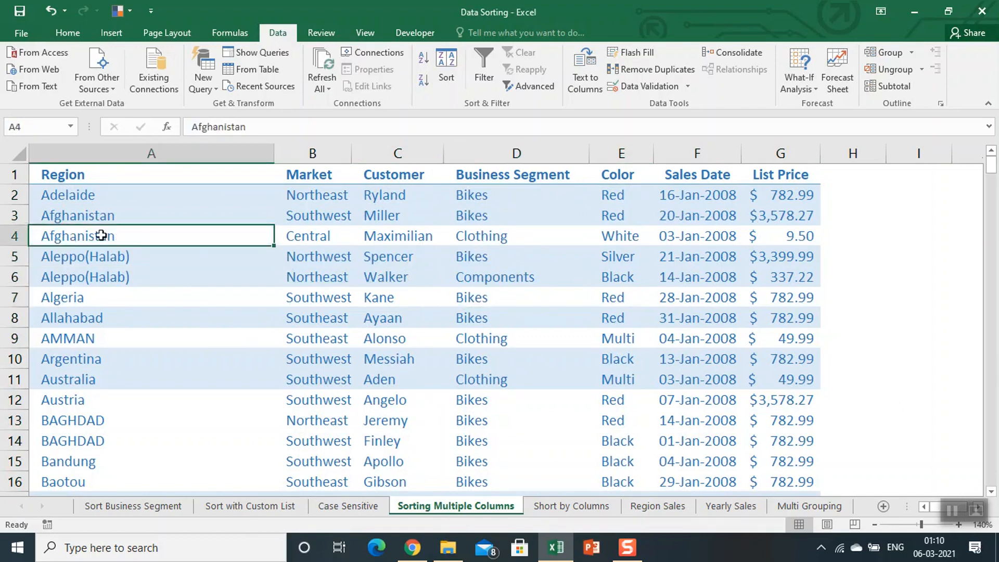
pyautogui.click(471, 234)
pyautogui.click(474, 216)
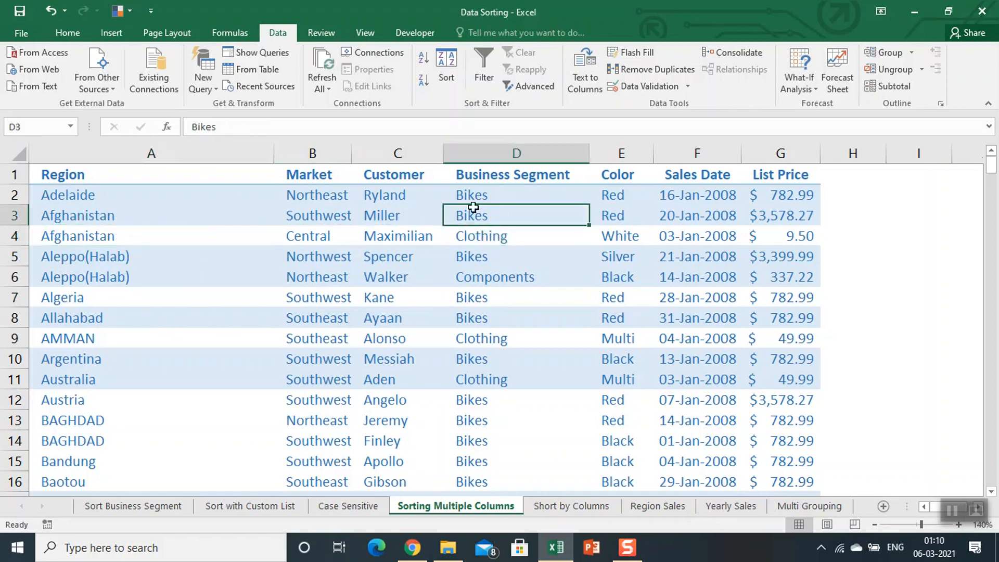
pyautogui.click(493, 195)
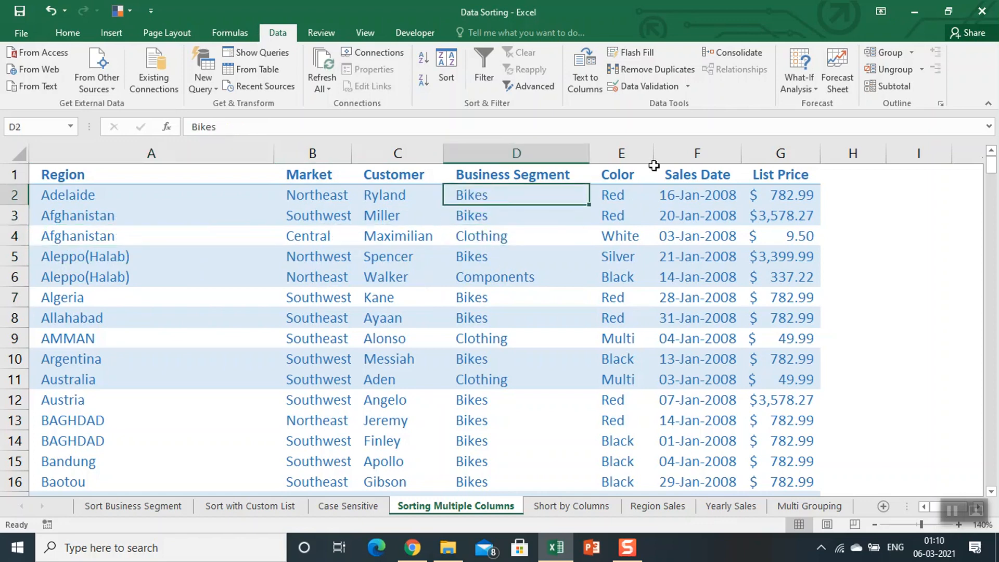
# Switch to the Short by Columns sheet and select the Region header cell.
pyautogui.click(564, 507)
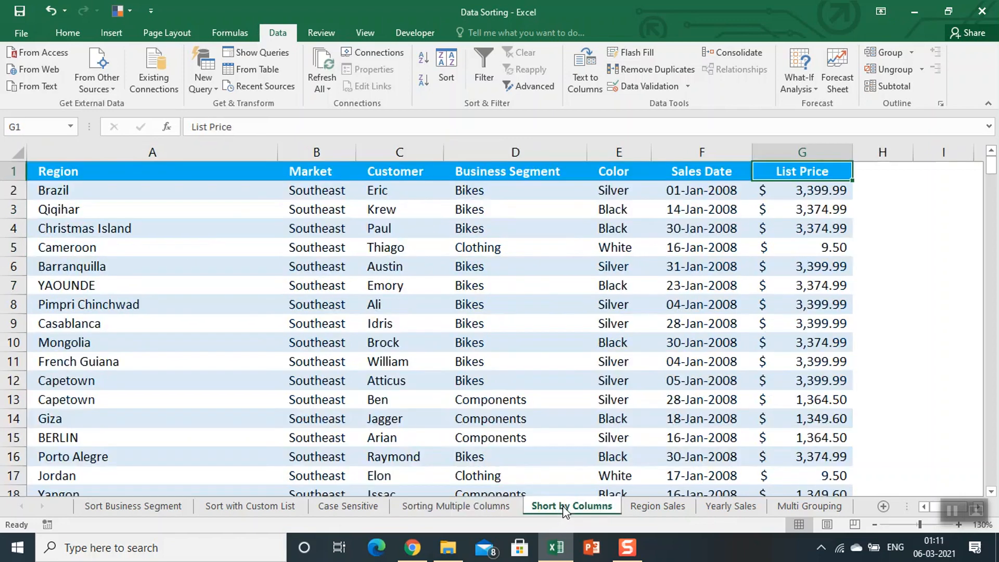
pyautogui.click(218, 182)
pyautogui.click(218, 171)
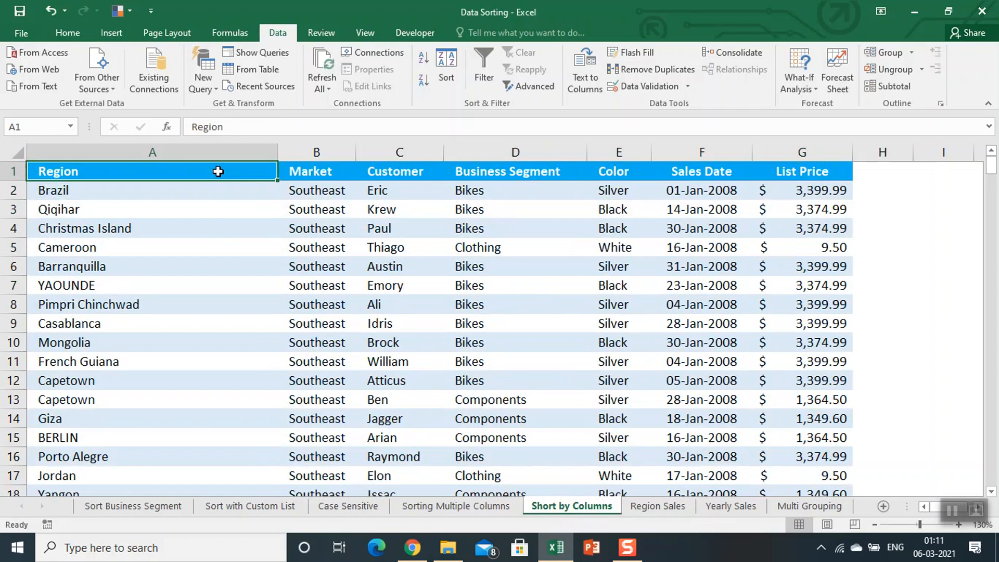
# Review the order of the header cells from Region across to Color and return to Region.
pyautogui.press('Right')
pyautogui.press('Right')
pyautogui.press('Right')
pyautogui.press('Right')
pyautogui.press('Right')
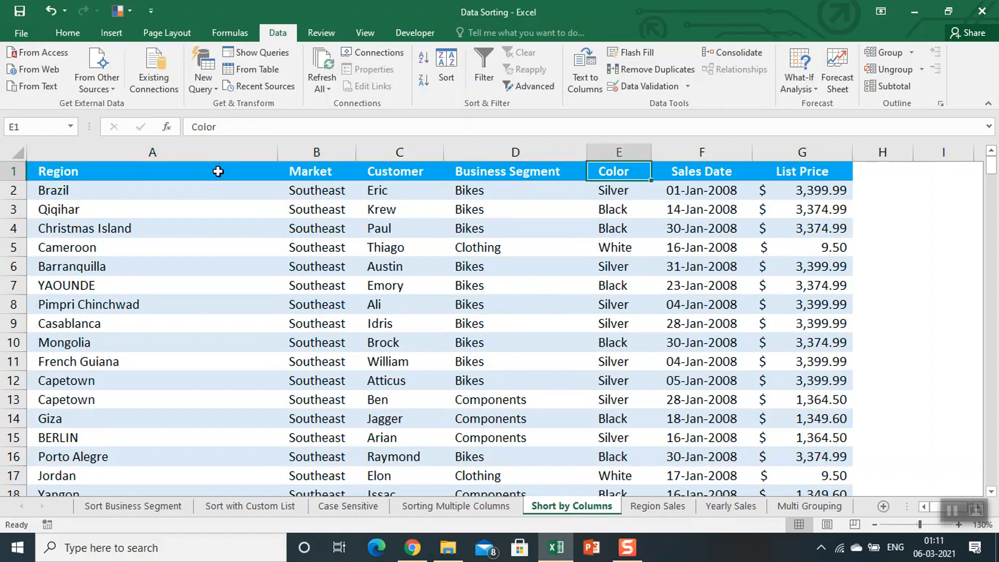
pyautogui.press('Left')
pyautogui.press('Left')
pyautogui.press('Left')
pyautogui.press('Left')
pyautogui.press('Left')
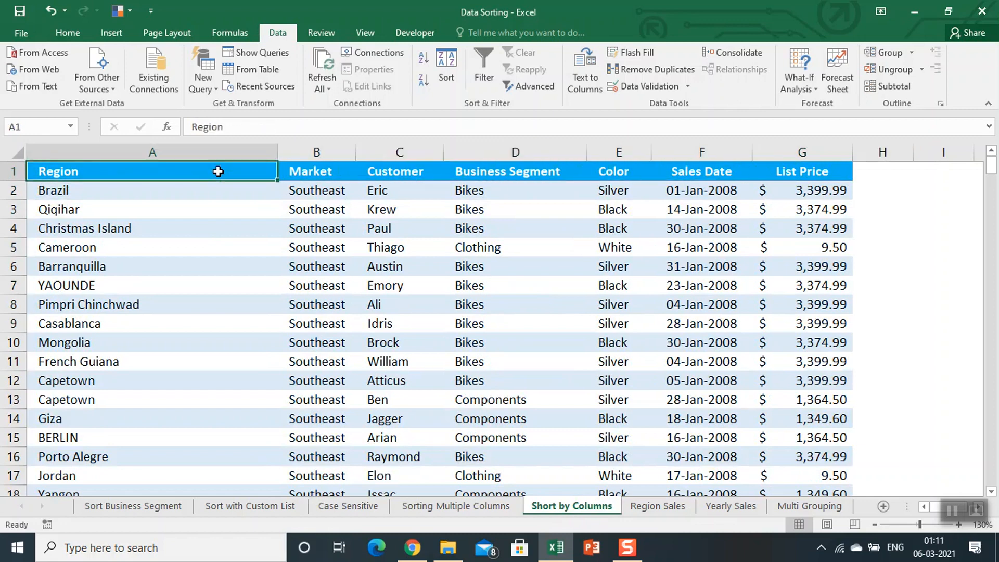
pyautogui.press('Right')
pyautogui.press('Right')
pyautogui.press('Right')
pyautogui.press('Left')
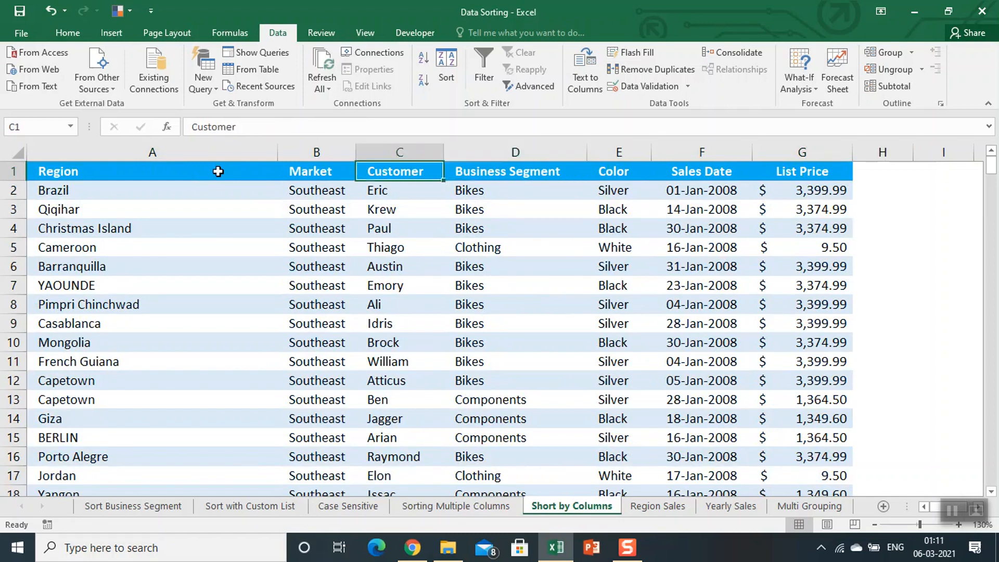
pyautogui.press('Right')
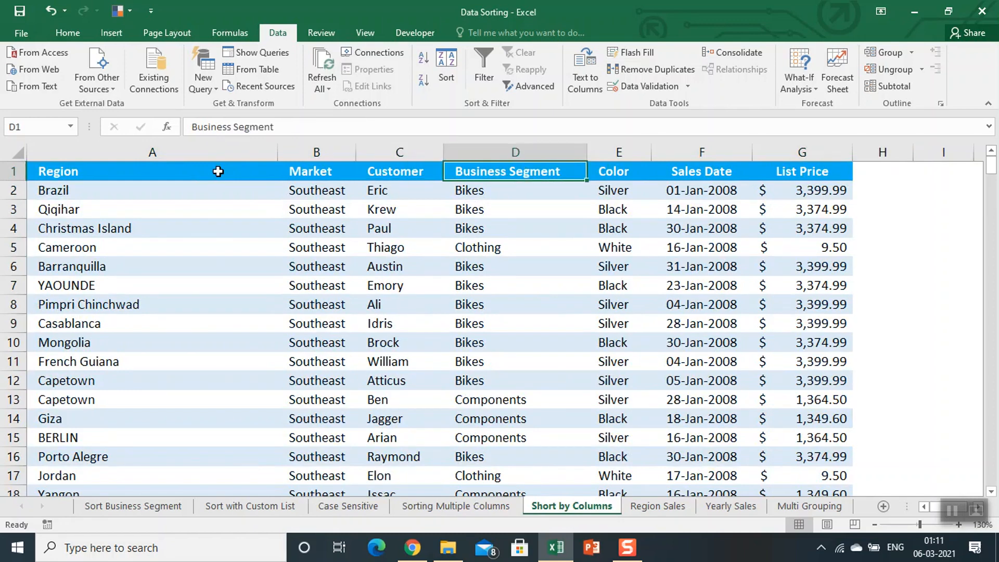
pyautogui.press('Right')
pyautogui.press('Left')
pyautogui.press('Left')
pyautogui.press('Left')
pyautogui.press('Left')
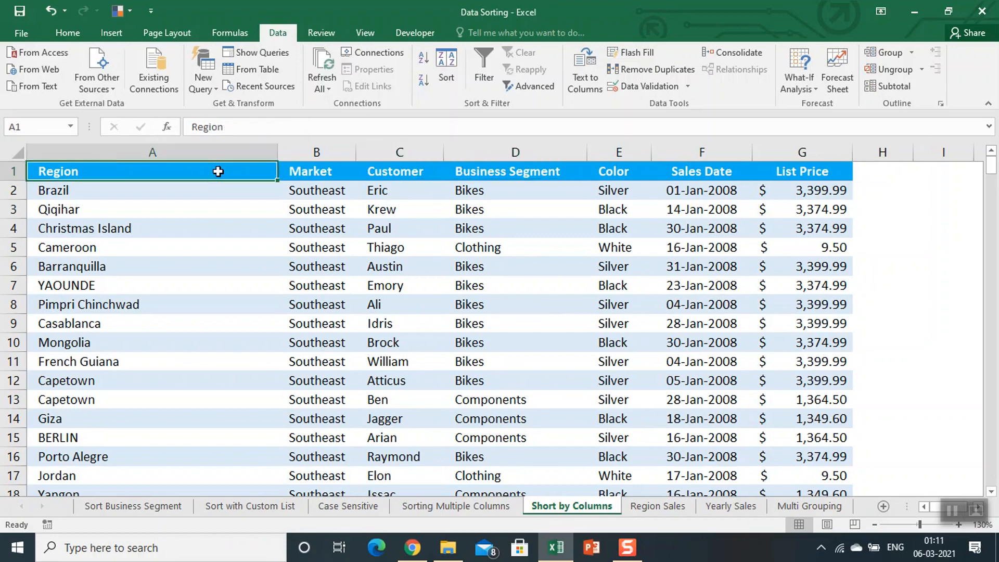
# Select the whole table including headers and start a sort with the orientation set to left to right.
pyautogui.hotkey('ctrl', 'shift', 'Right')
pyautogui.hotkey('ctrl', 'shift', 'Down')
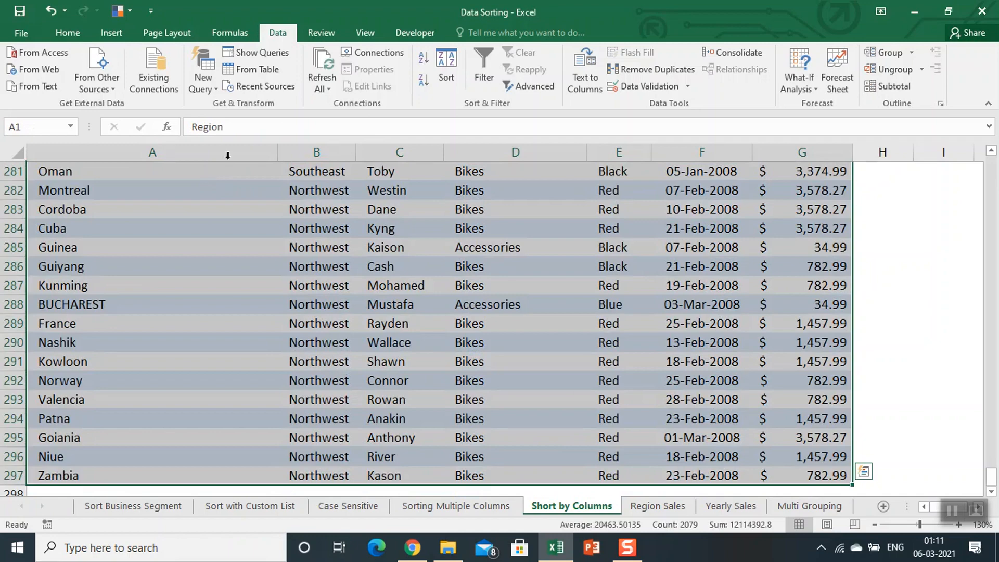
pyautogui.click(445, 71)
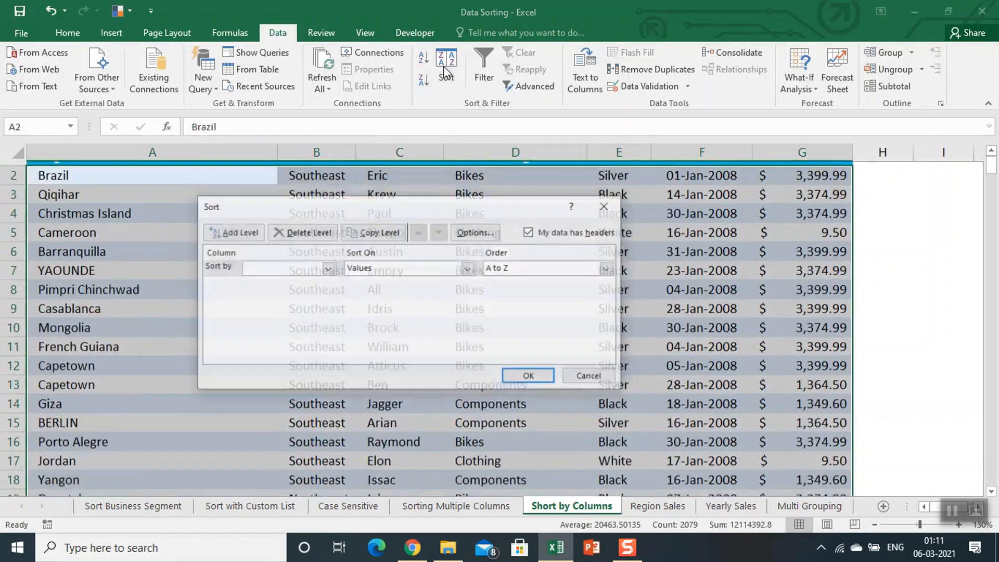
pyautogui.click(475, 232)
pyautogui.click(407, 306)
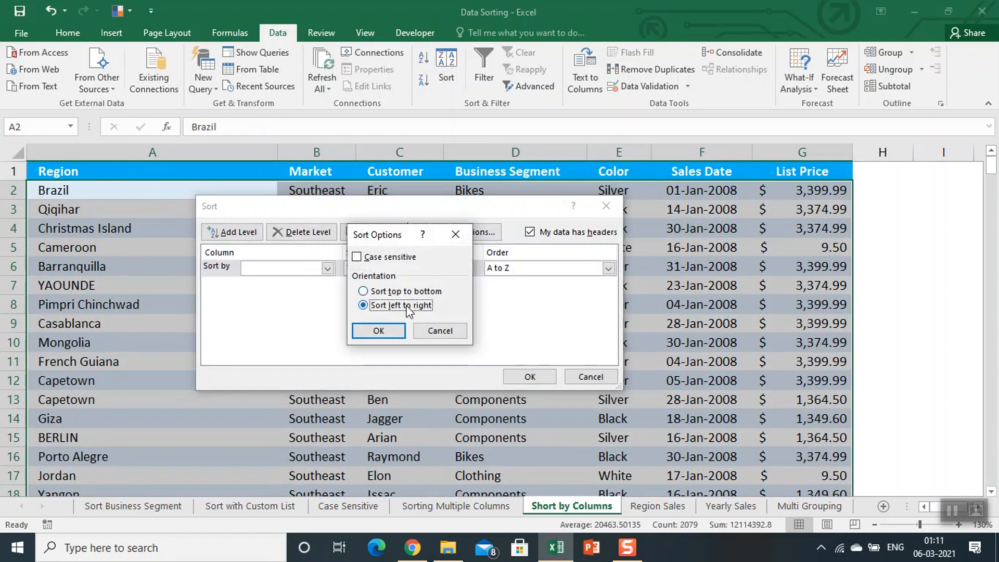
pyautogui.click(392, 329)
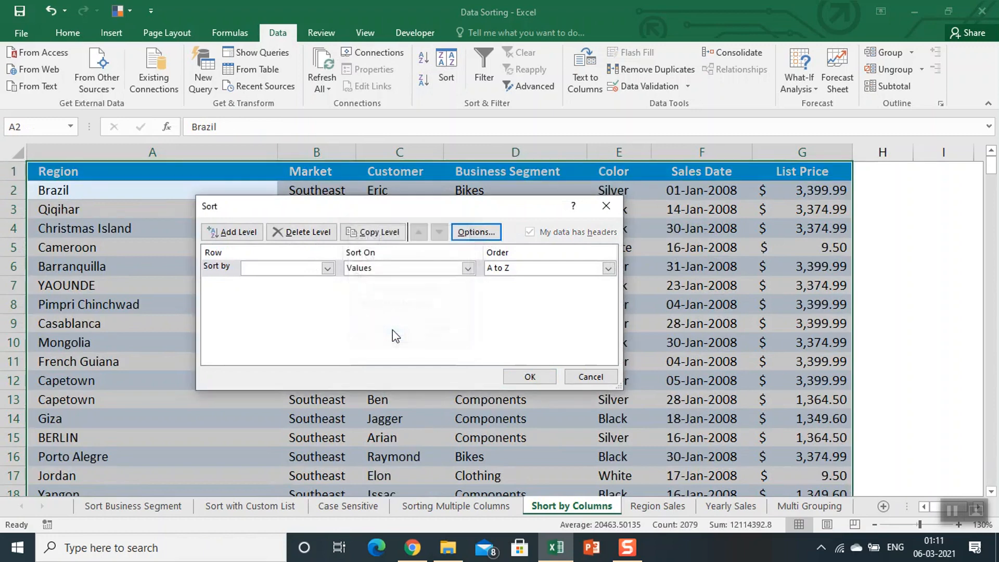
# Sort the table's columns by Row 1 in A to Z order and check the rearranged headers.
pyautogui.click(328, 268)
pyautogui.click(310, 290)
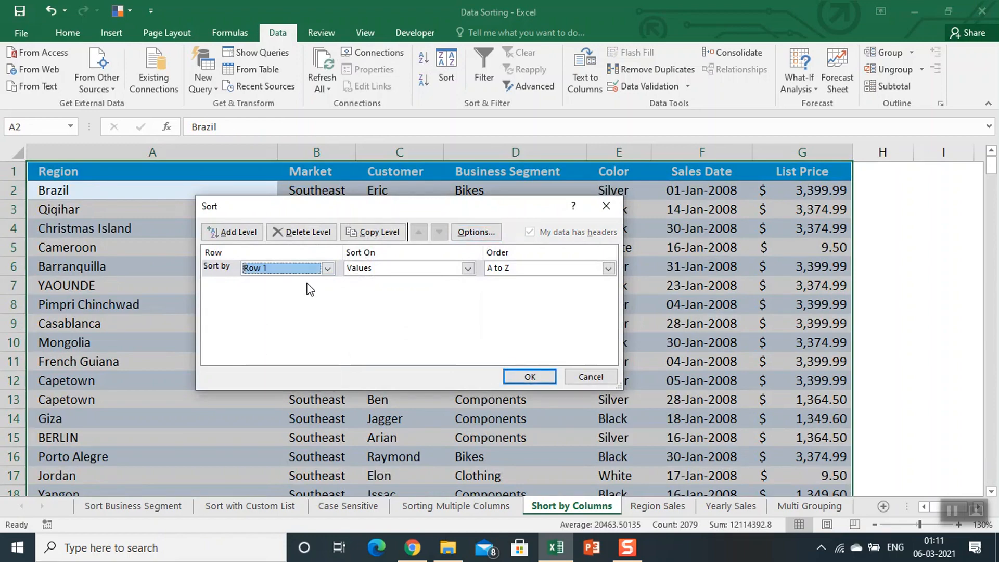
pyautogui.click(533, 374)
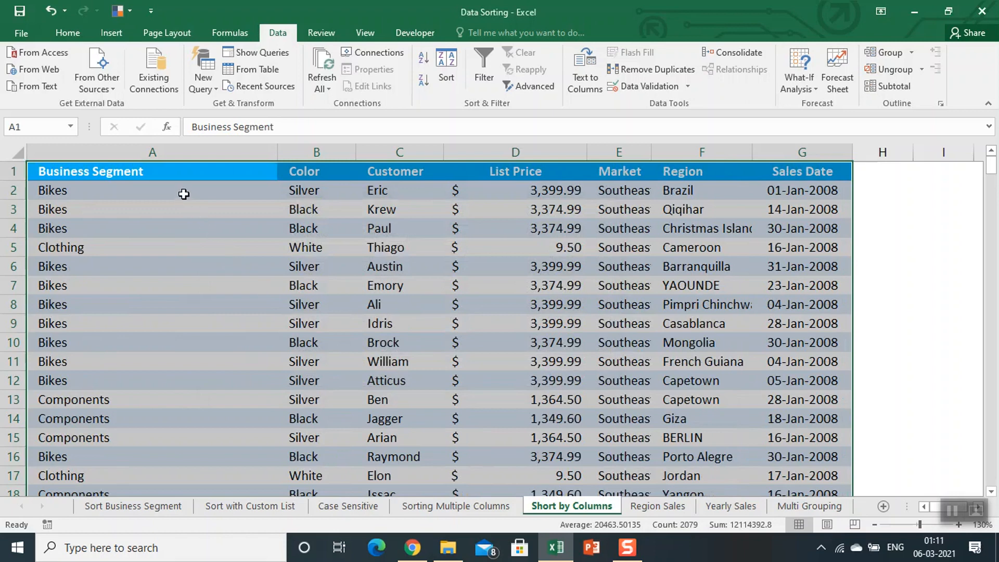
pyautogui.click(401, 172)
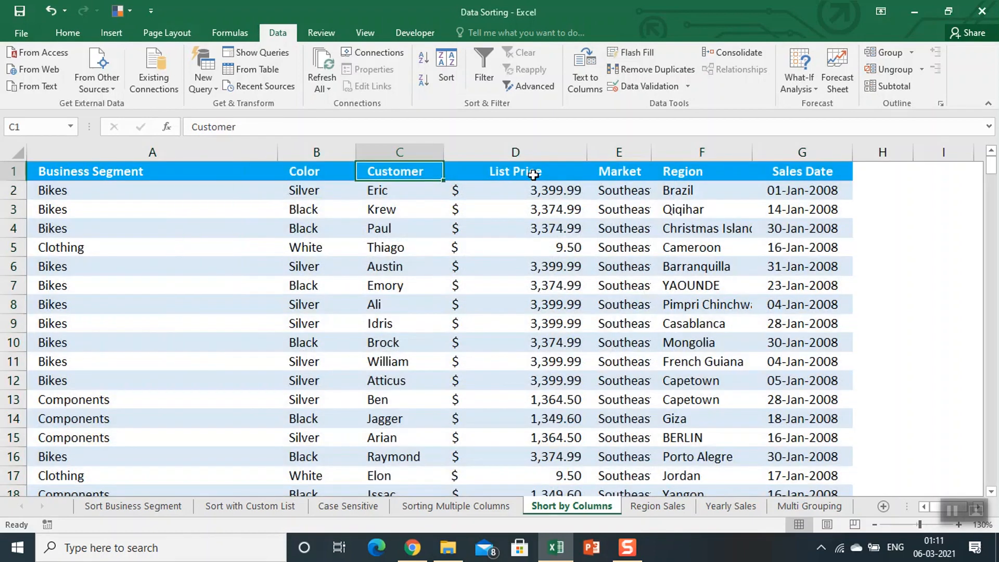
# Copy the Sales Date header and paste it into cell I2 beside the table.
pyautogui.press('Right')
pyautogui.press('Right')
pyautogui.press('Right')
pyautogui.press('Right')
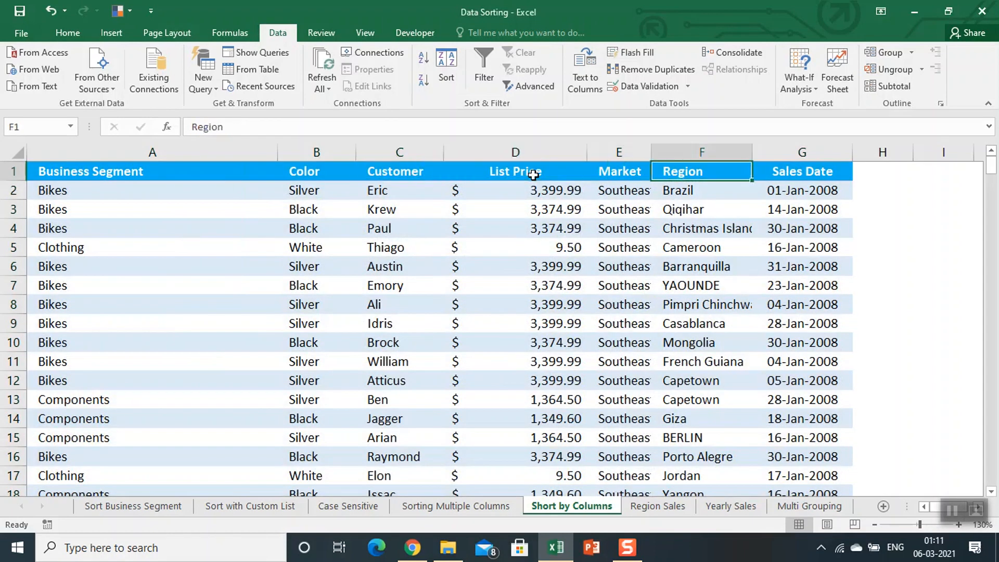
pyautogui.hotkey('ctrl', 'c')
pyautogui.press('Right')
pyautogui.press('Right')
pyautogui.press('Down')
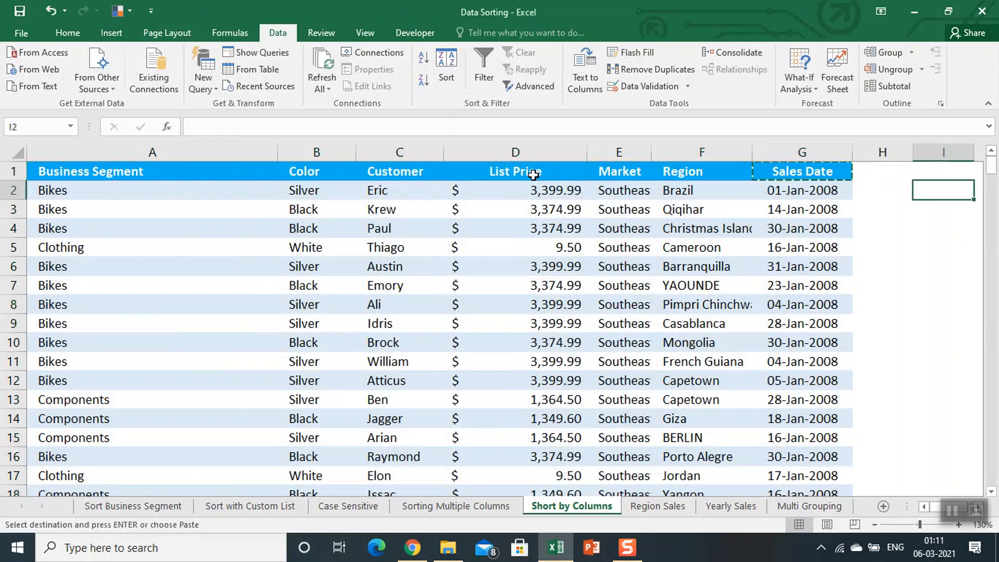
pyautogui.hotkey('ctrl', 'v')
# Copy the Region header and paste it into cell I3.
pyautogui.press('Left')
pyautogui.press('Left')
pyautogui.press('Up')
pyautogui.press('Left')
pyautogui.press('Left')
pyautogui.press('Right')
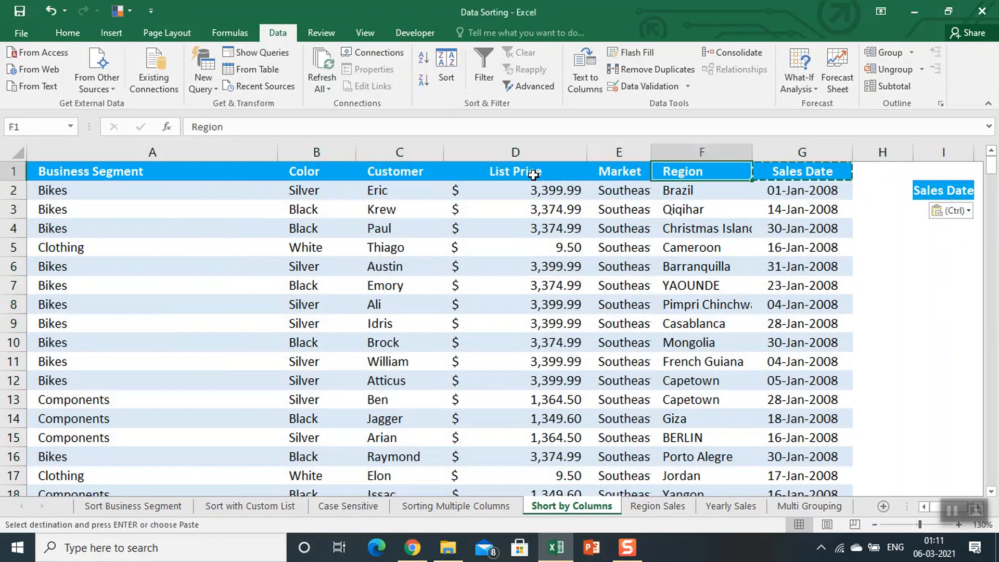
pyautogui.press('Left')
pyautogui.press('Right')
pyautogui.hotkey('ctrl', 'c')
pyautogui.press('Right')
pyautogui.press('Right')
pyautogui.press('Right')
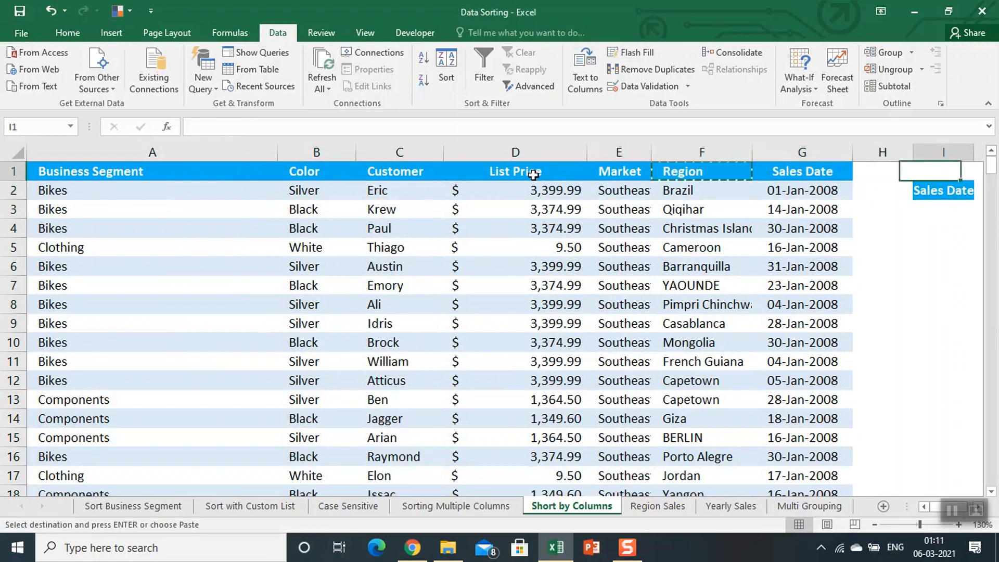
pyautogui.press('Down')
pyautogui.press('Down')
pyautogui.hotkey('ctrl', 'v')
# Copy the List Price header and paste it into cell I4.
pyautogui.press('Left')
pyautogui.press('Left')
pyautogui.press('Left')
pyautogui.press('Left')
pyautogui.press('Up')
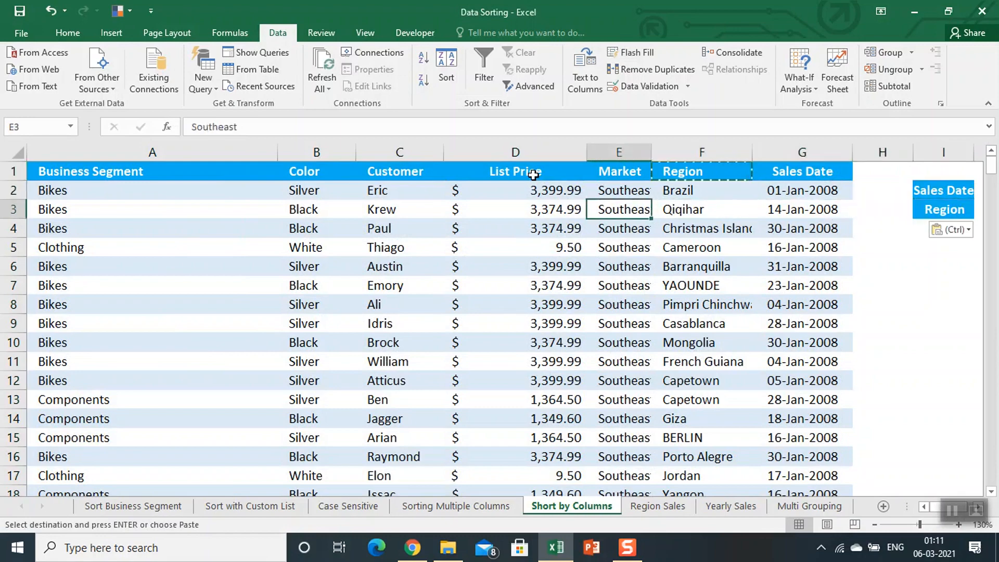
pyautogui.press('Left')
pyautogui.press('Up')
pyautogui.hotkey('ctrl', 'c')
pyautogui.press('Right')
pyautogui.press('Right')
pyautogui.press('Right')
pyautogui.press('Right')
pyautogui.press('Right')
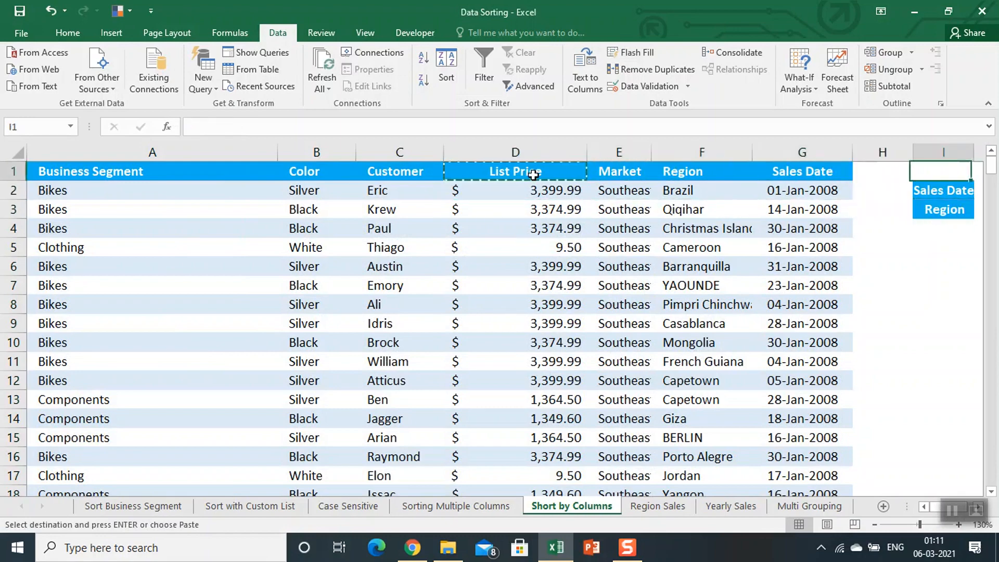
pyautogui.press('Down')
pyautogui.press('Down')
pyautogui.press('Down')
pyautogui.press('Right')
pyautogui.press('Left')
pyautogui.hotkey('ctrl', 'v')
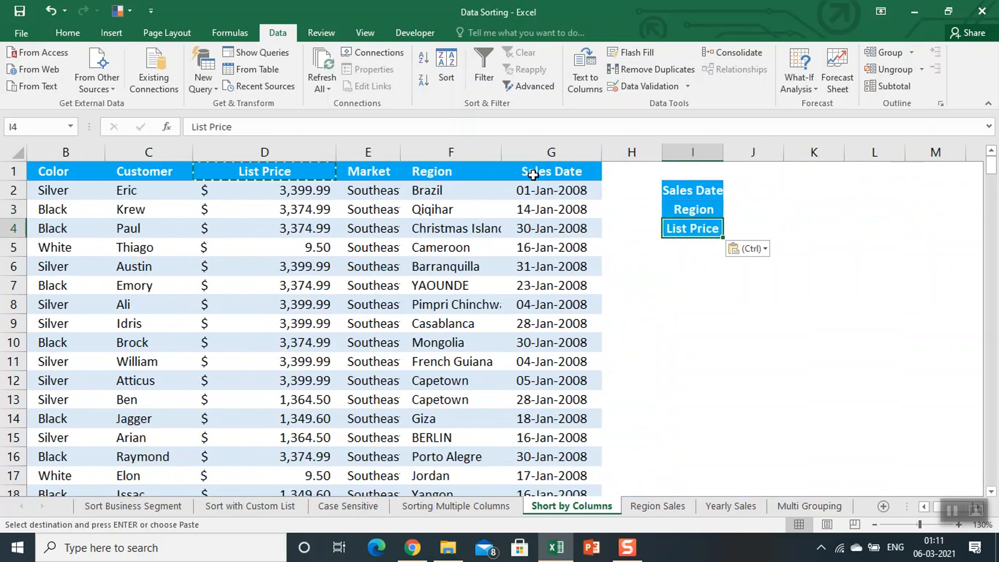
pyautogui.press('Down')
pyautogui.press('Up')
pyautogui.press('Up')
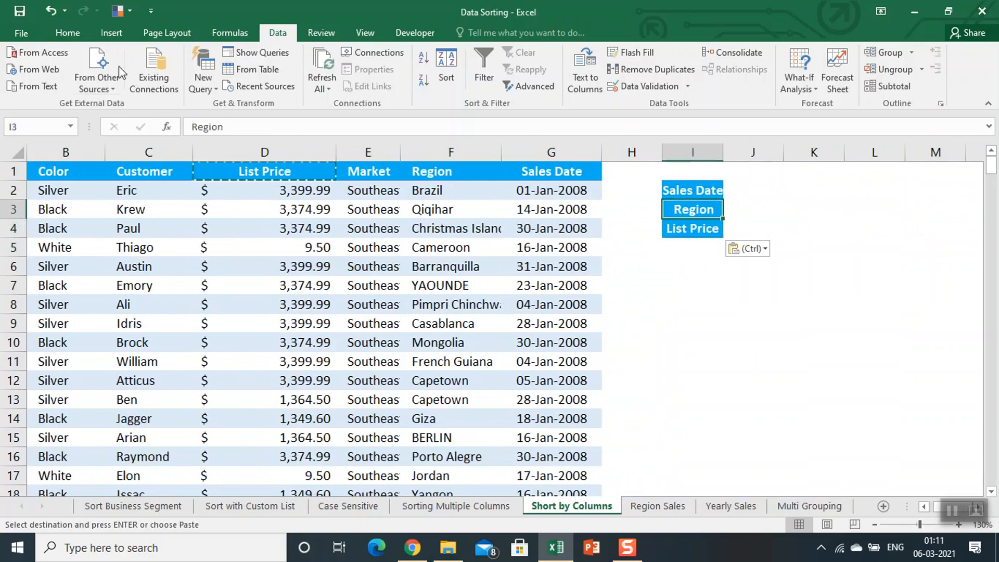
# Open the custom lists editor from the program's advanced options.
pyautogui.click(24, 37)
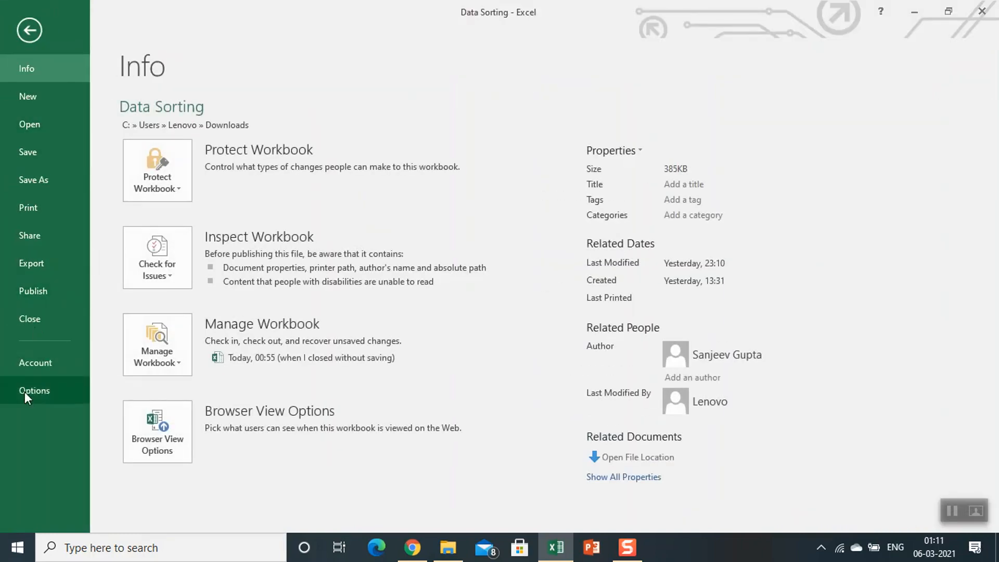
pyautogui.click(24, 392)
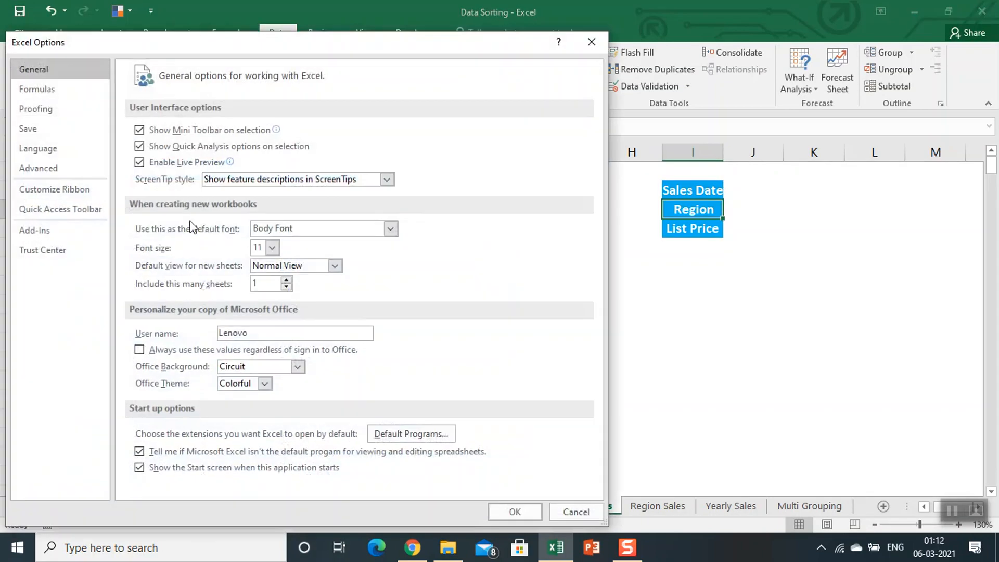
pyautogui.click(42, 168)
pyautogui.moveTo(593, 148); pyautogui.dragTo(580, 401)
pyautogui.scroll(-5, 580, 401)
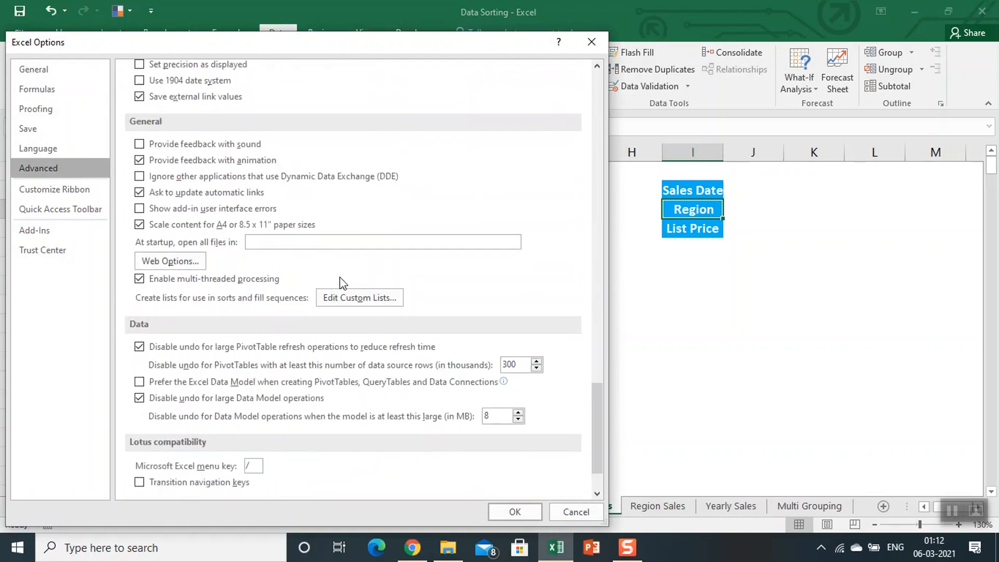
pyautogui.click(335, 298)
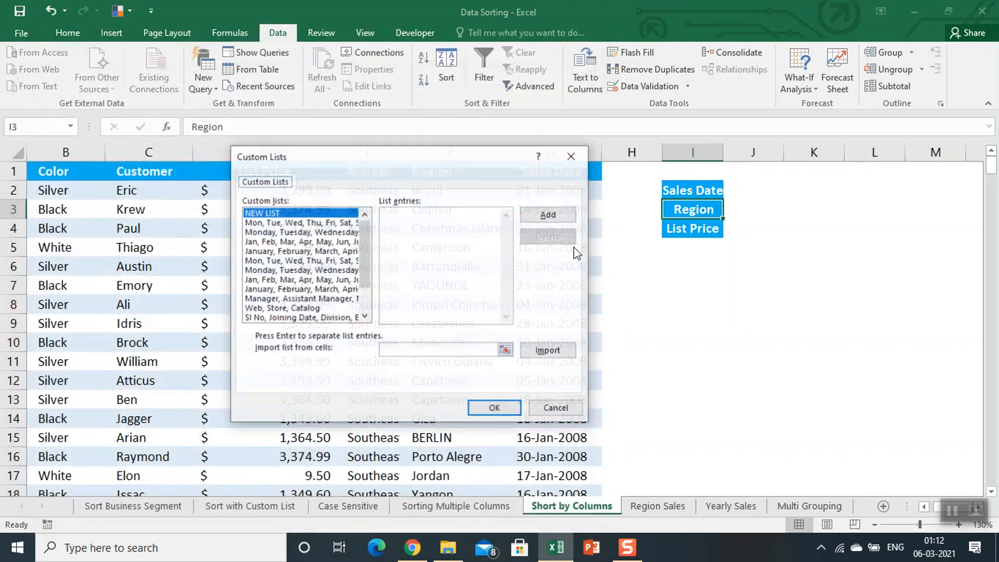
# Import cells I2:I4 as a new custom list and confirm the options.
pyautogui.click(468, 350)
pyautogui.moveTo(685, 187); pyautogui.dragTo(658, 236)
pyautogui.click(544, 354)
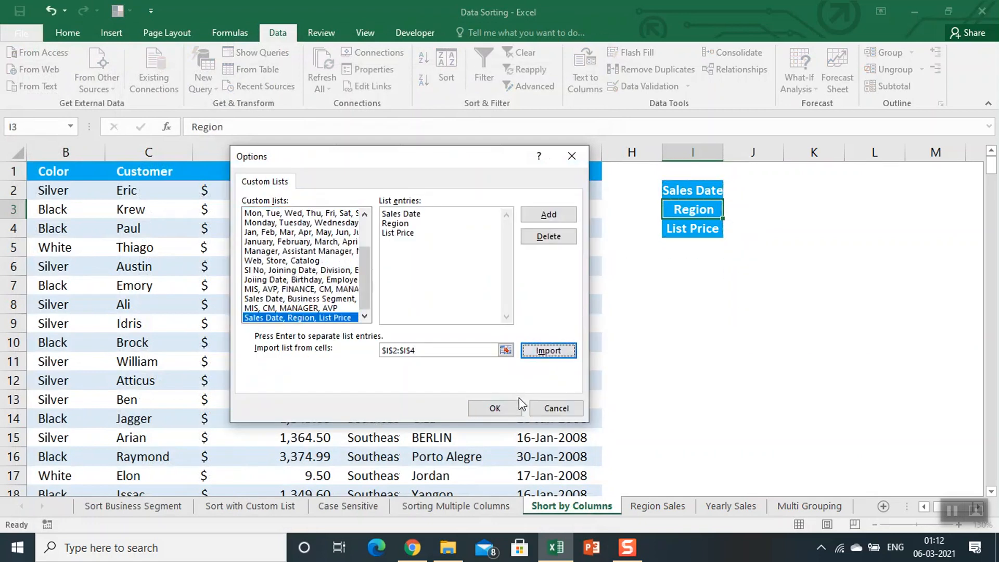
pyautogui.click(513, 410)
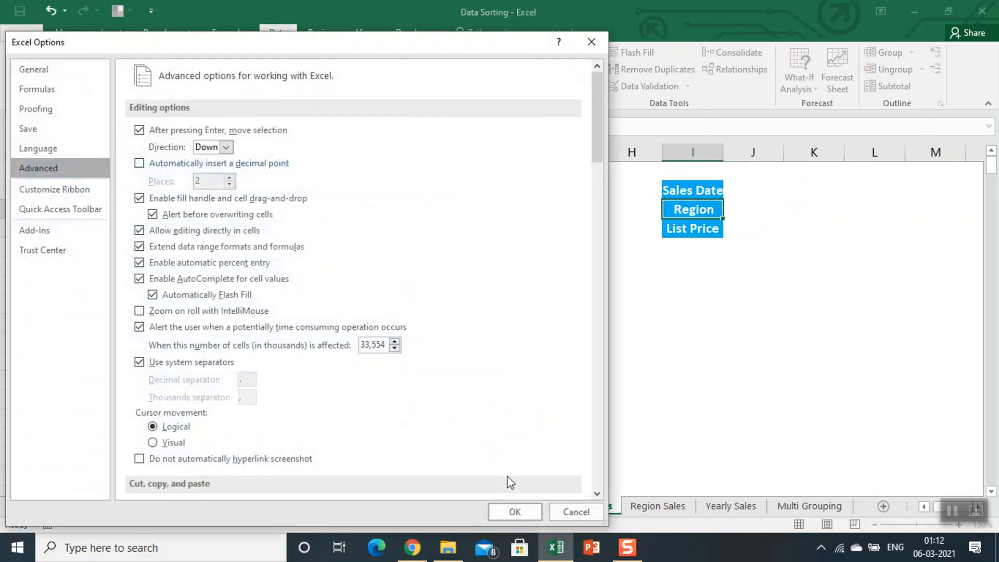
pyautogui.click(515, 512)
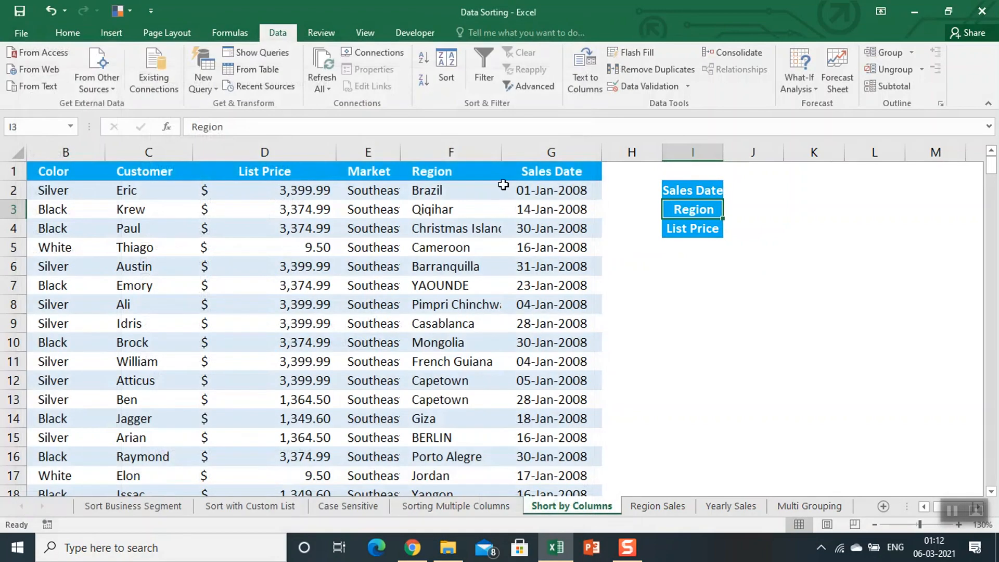
# Sort the table's columns by Row 1 using the custom list order Sales Date, Region, List Price.
pyautogui.click(499, 176)
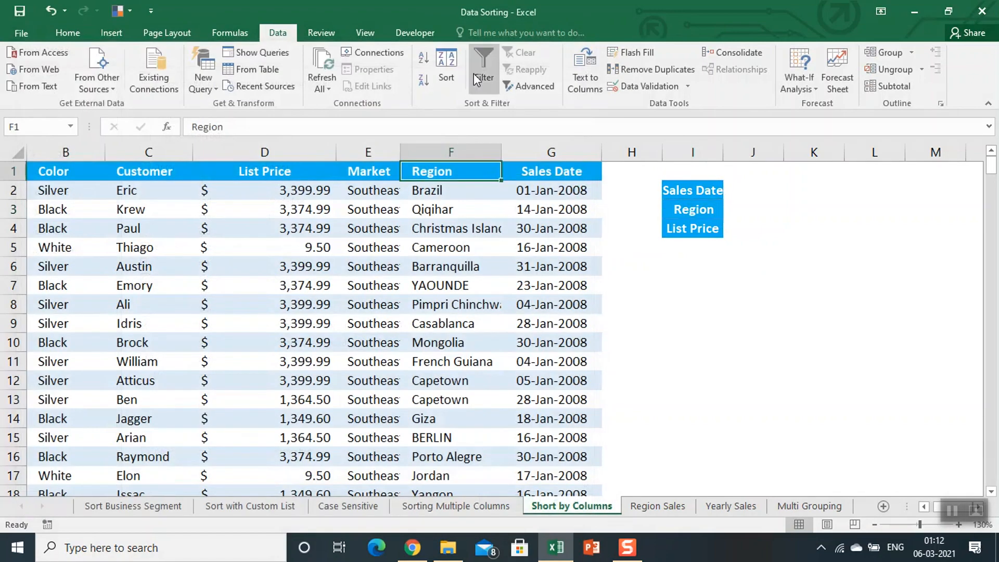
pyautogui.click(446, 74)
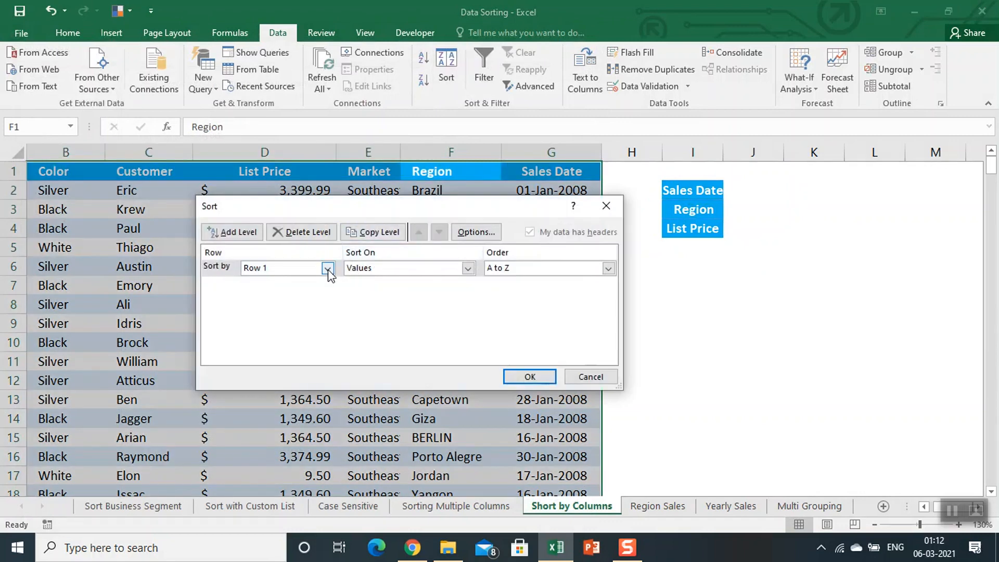
pyautogui.click(613, 269)
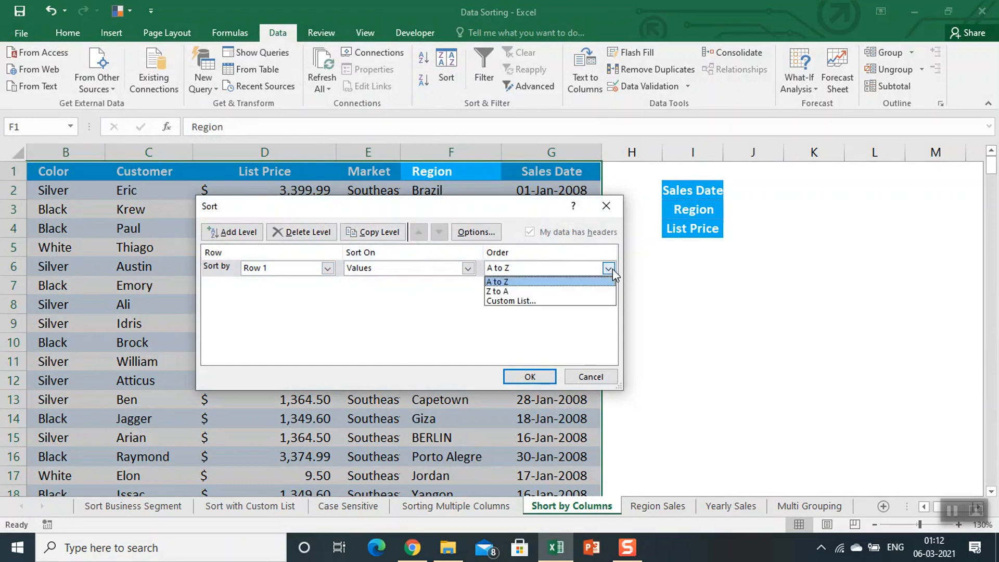
pyautogui.click(528, 301)
pyautogui.scroll(-3, 367, 280)
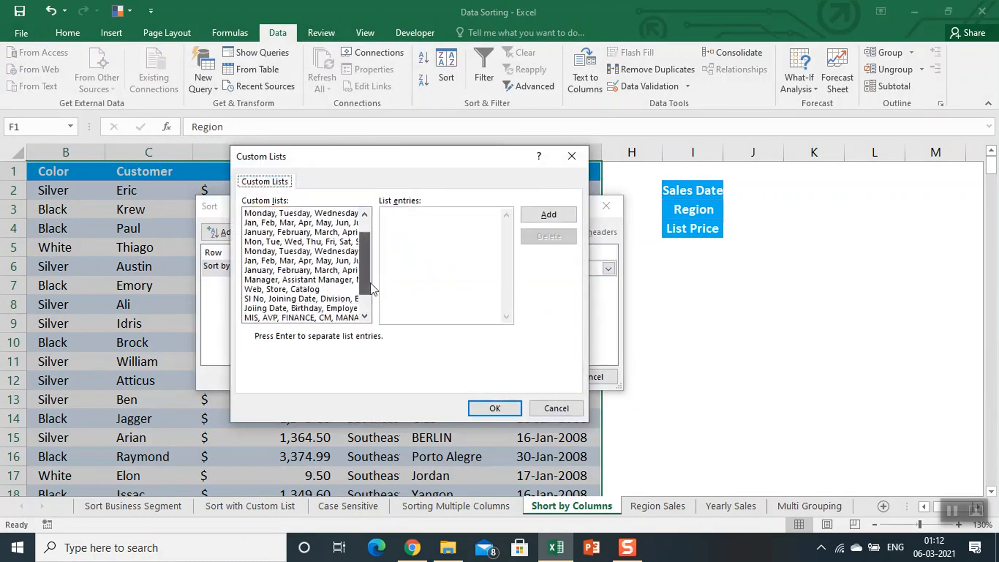
pyautogui.click(329, 318)
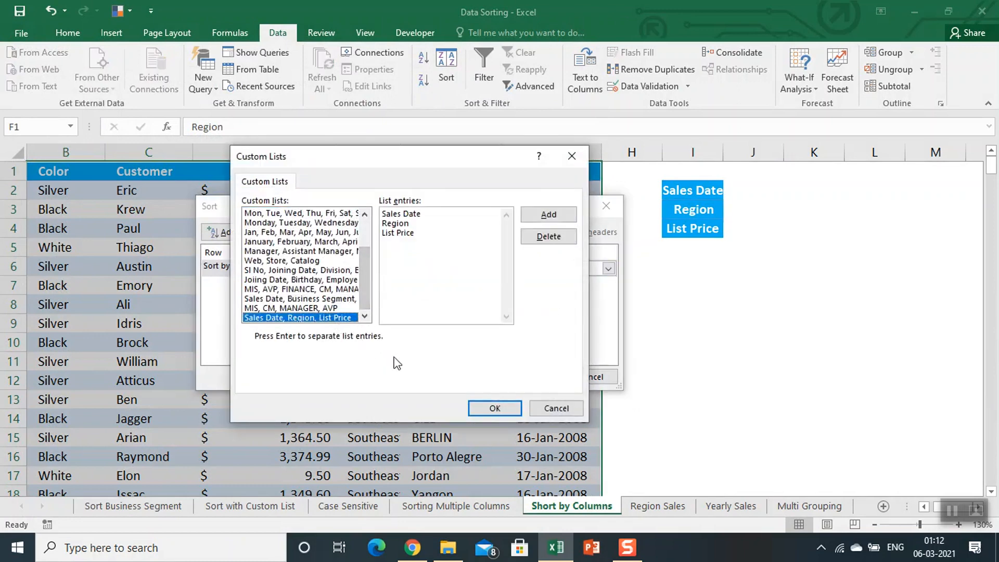
pyautogui.click(496, 409)
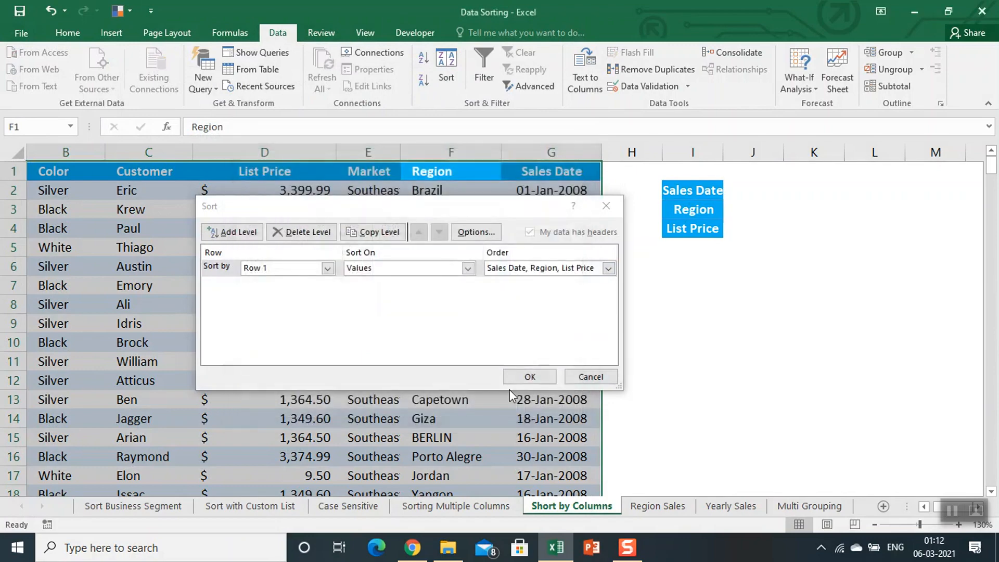
pyautogui.click(527, 376)
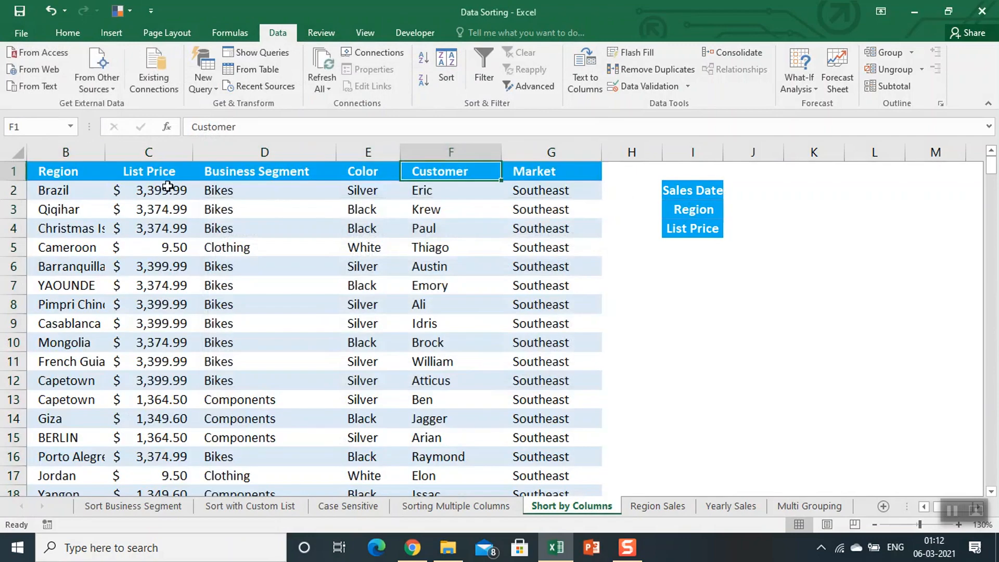
# Review the order of the rearranged header cells from Sales Date across to Market.
pyautogui.hotkey('ctrl', 'Left')
pyautogui.hotkey('ctrl', 'Right')
pyautogui.press('Left')
pyautogui.hotkey('ctrl', 'Left')
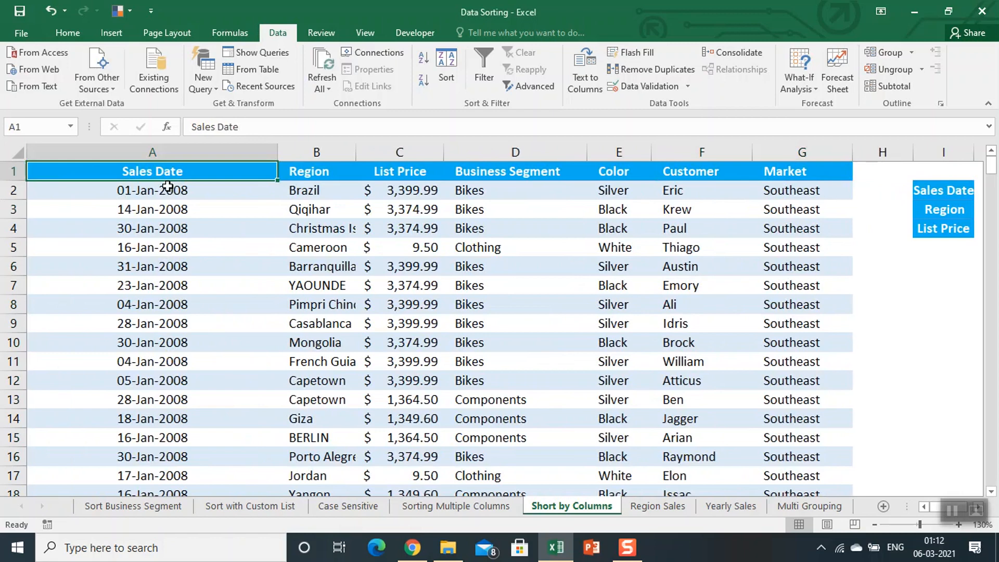
pyautogui.press('Right')
pyautogui.press('Right')
pyautogui.press('Right')
pyautogui.press('Right')
pyautogui.press('Right')
pyautogui.press('Left')
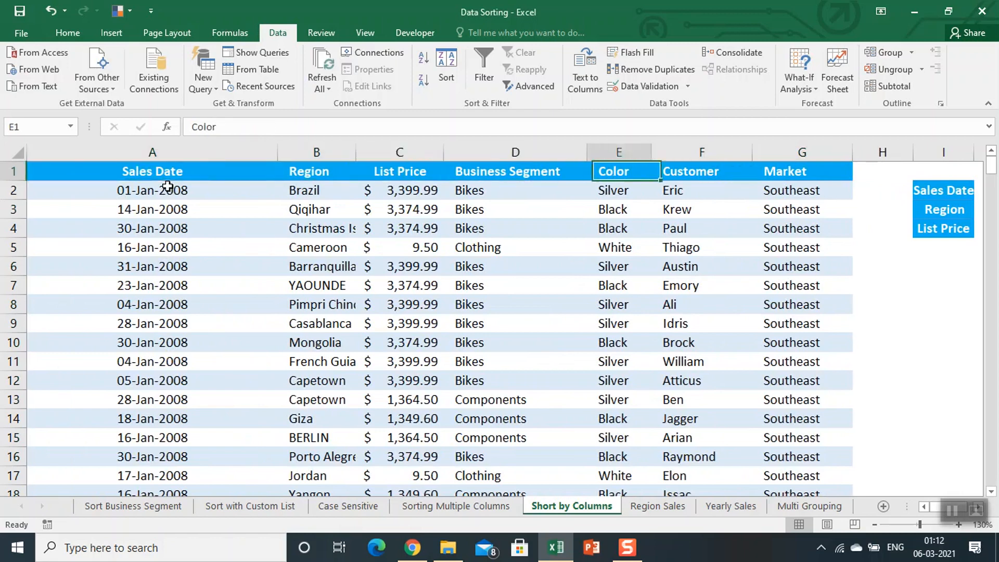
pyautogui.press('Right')
pyautogui.press('Right')
# Enter SALES DATE in cell K2.
pyautogui.press('Right')
pyautogui.press('Right')
pyautogui.press('Right')
pyautogui.press('Right')
pyautogui.press('Right')
pyautogui.press('Right')
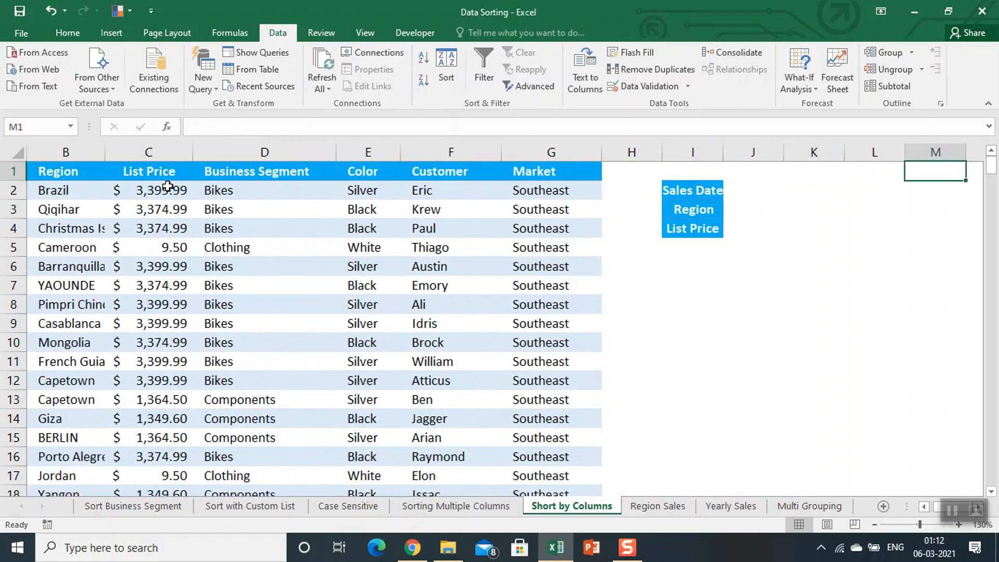
pyautogui.press('Right')
pyautogui.press('Left')
pyautogui.press('Left')
pyautogui.press('Left')
pyautogui.press('Left')
pyautogui.press('Down')
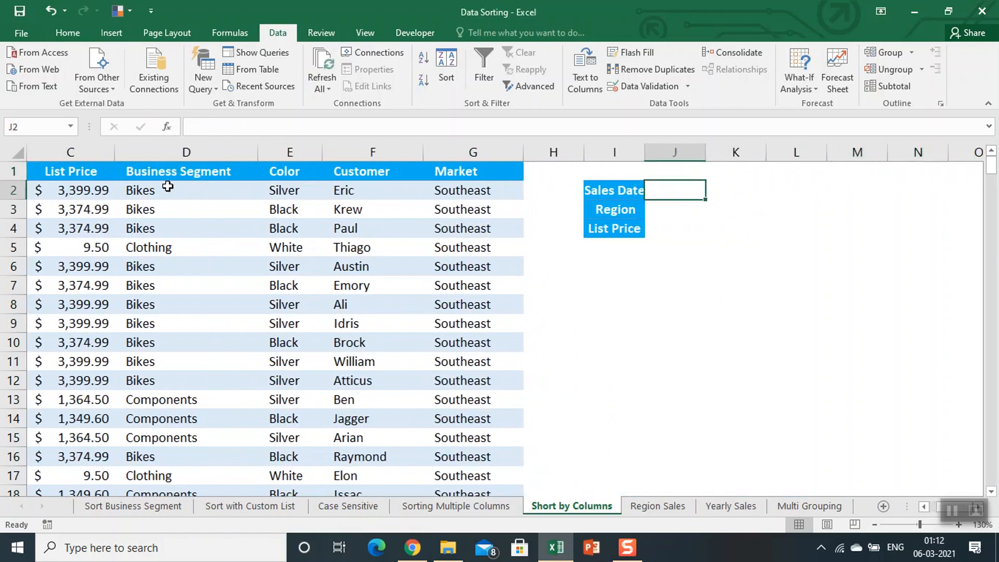
pyautogui.press('Right')
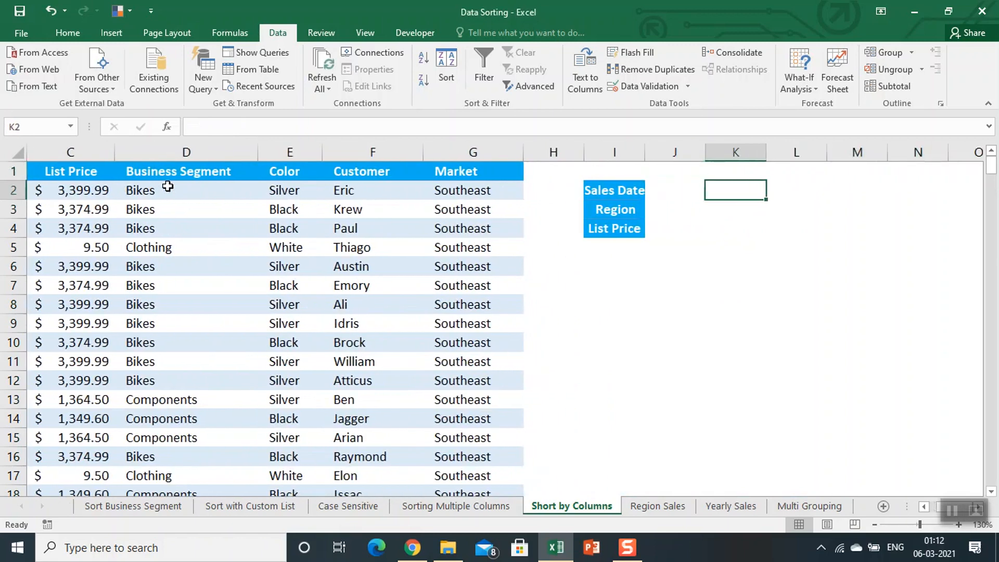
pyautogui.write('SALES')
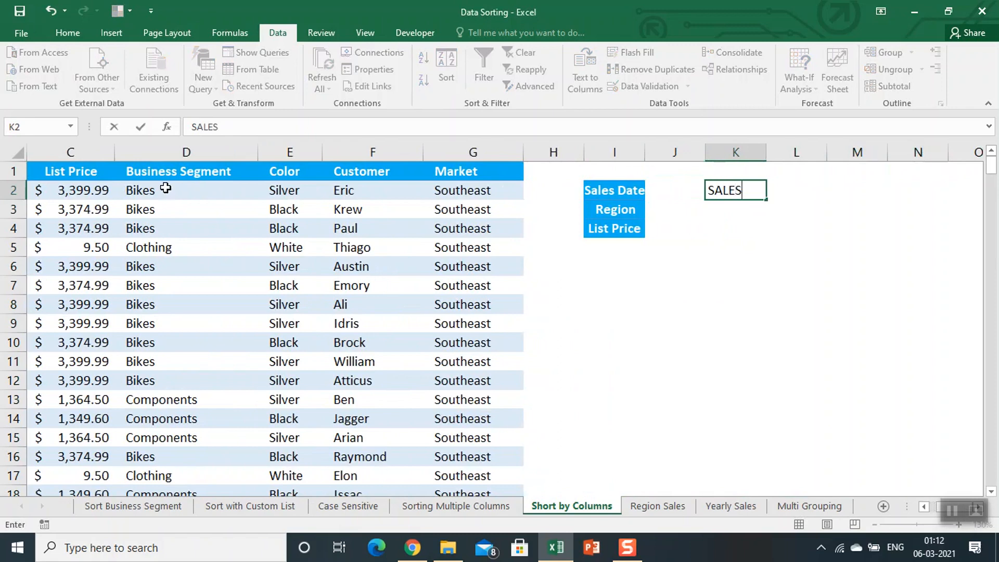
pyautogui.write(' DATE')
pyautogui.press('Return')
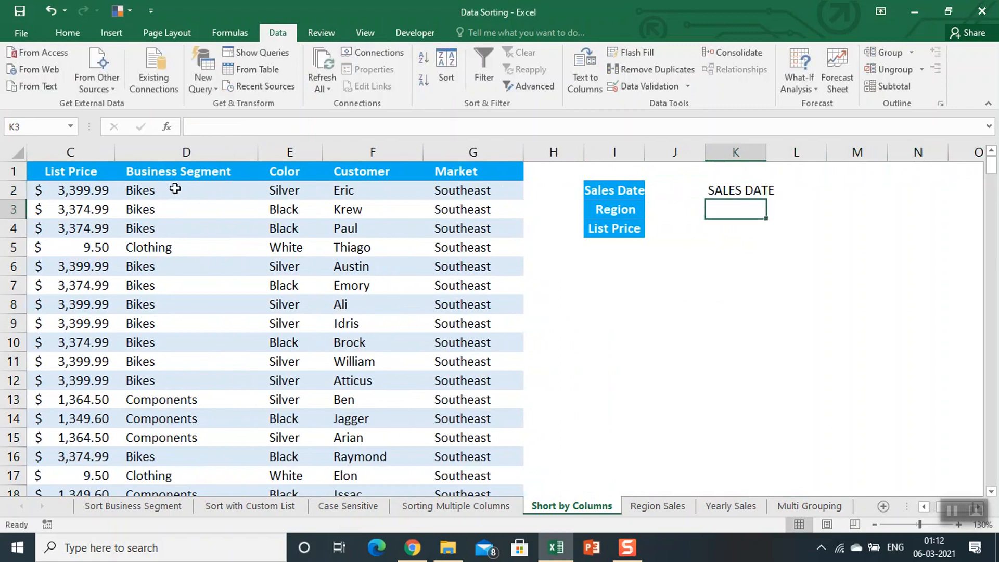
# Try to fill K2 down through K6, undo the fill and clear cell K2.
pyautogui.click(719, 190)
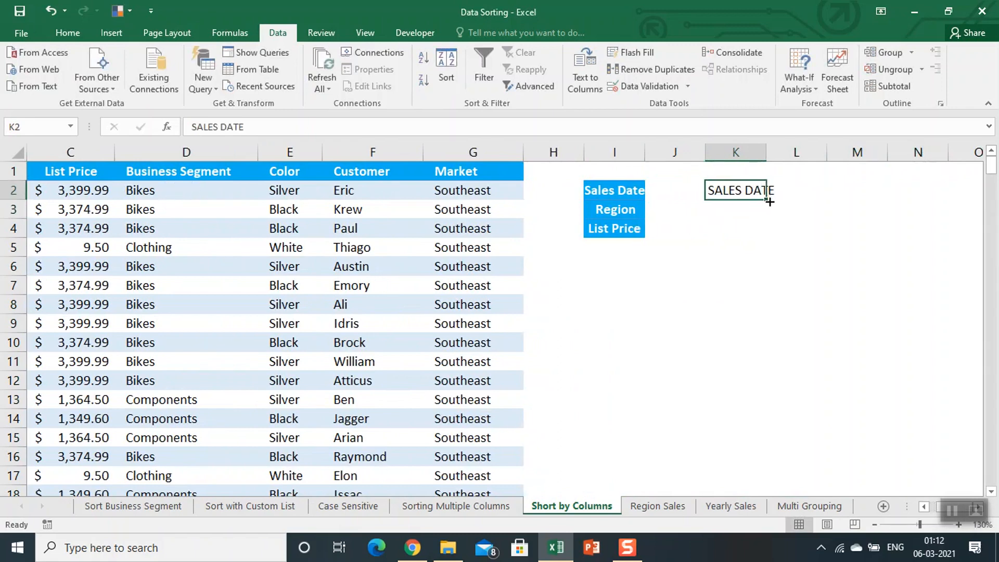
pyautogui.moveTo(768, 200); pyautogui.dragTo(761, 267)
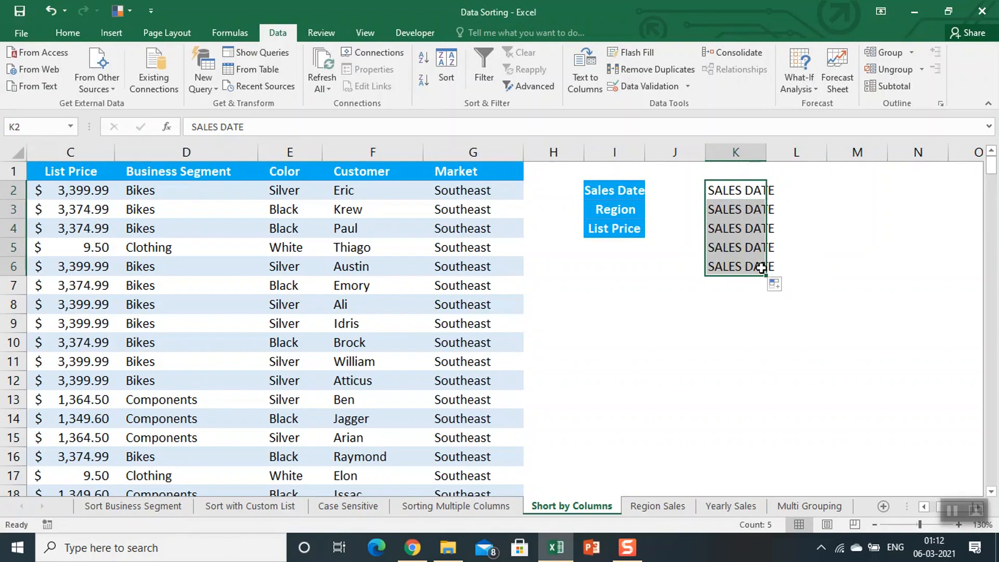
pyautogui.hotkey('ctrl', 'z')
pyautogui.press('Delete')
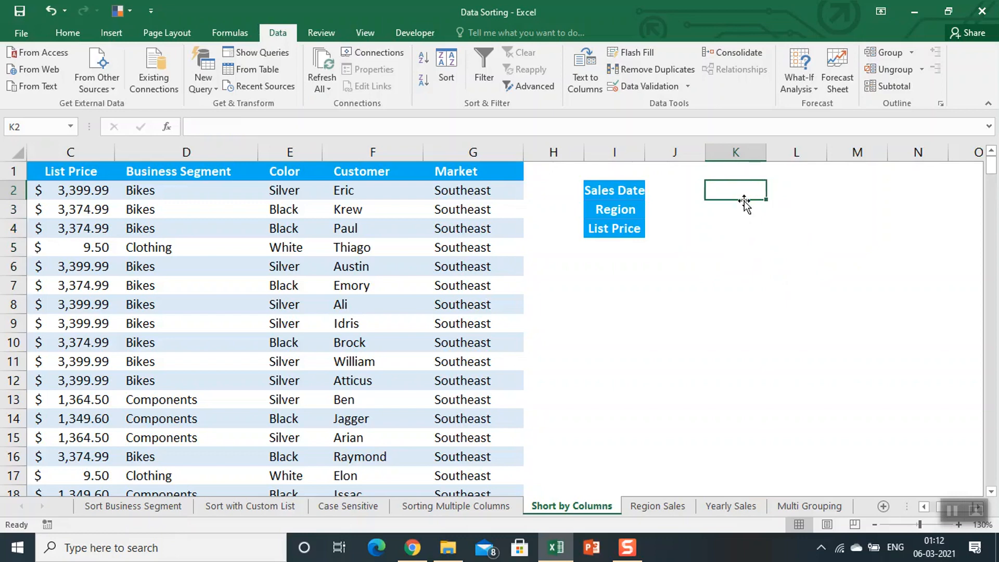
# Enter Sales Date in cell K2 and fill it down through K5 as a series.
pyautogui.write('Sales Date')
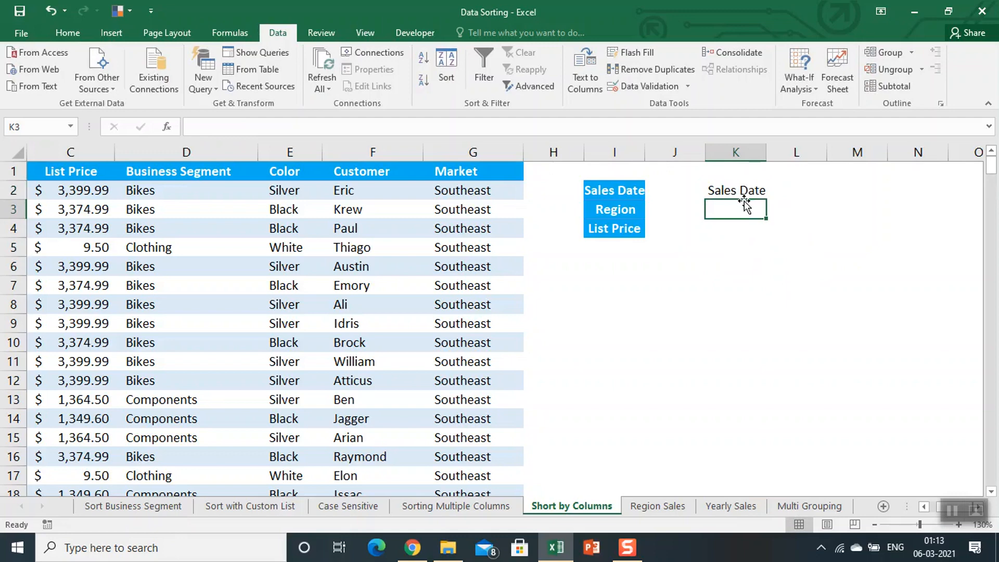
pyautogui.hotkey('ctrl', 'Return')
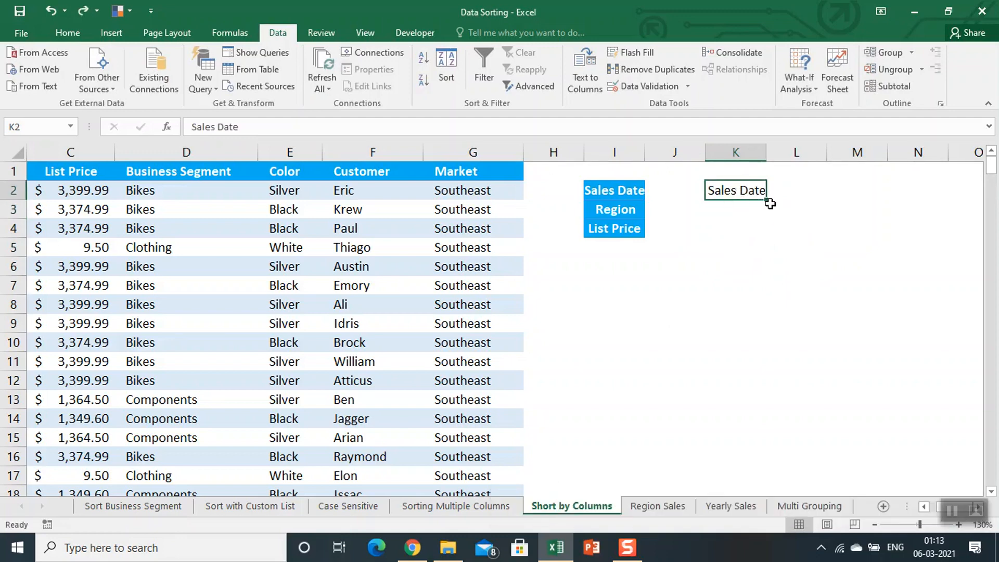
pyautogui.moveTo(767, 201); pyautogui.dragTo(761, 259)
pyautogui.click(775, 266)
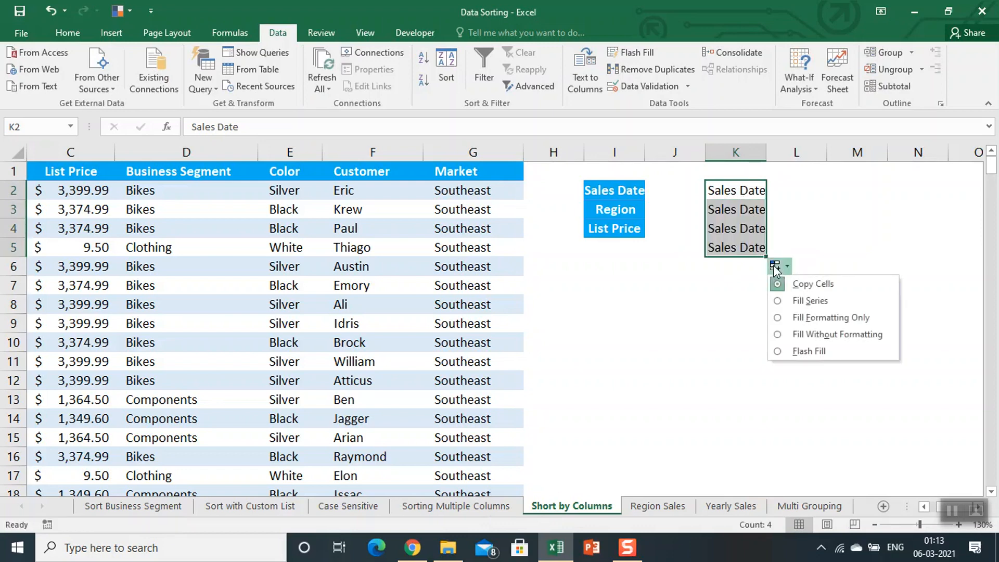
pyautogui.click(797, 304)
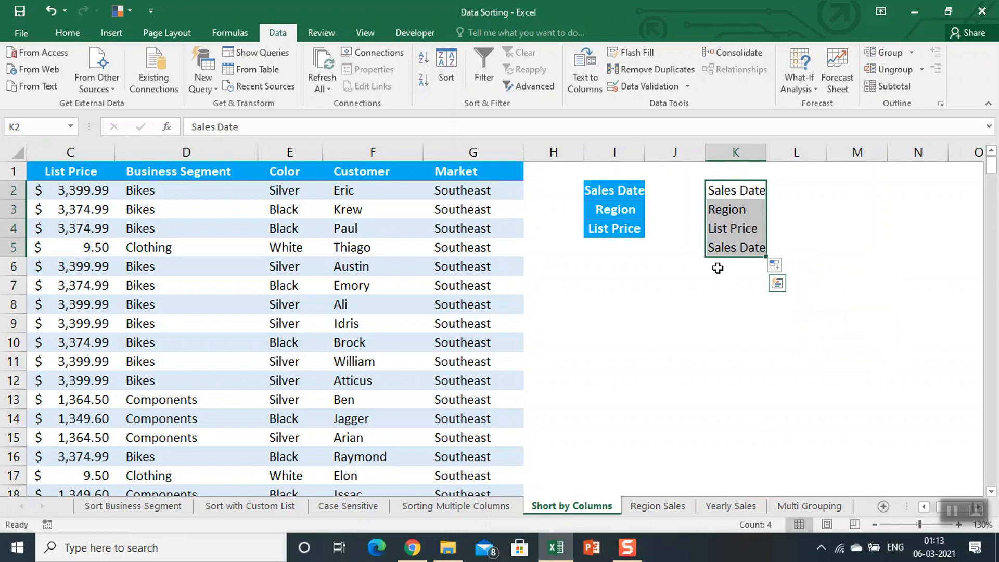
pyautogui.moveTo(725, 252)
pyautogui.mouseDown()
pyautogui.moveTo(721, 191)
pyautogui.moveTo(728, 252)
pyautogui.mouseUp()
pyautogui.click(695, 292)
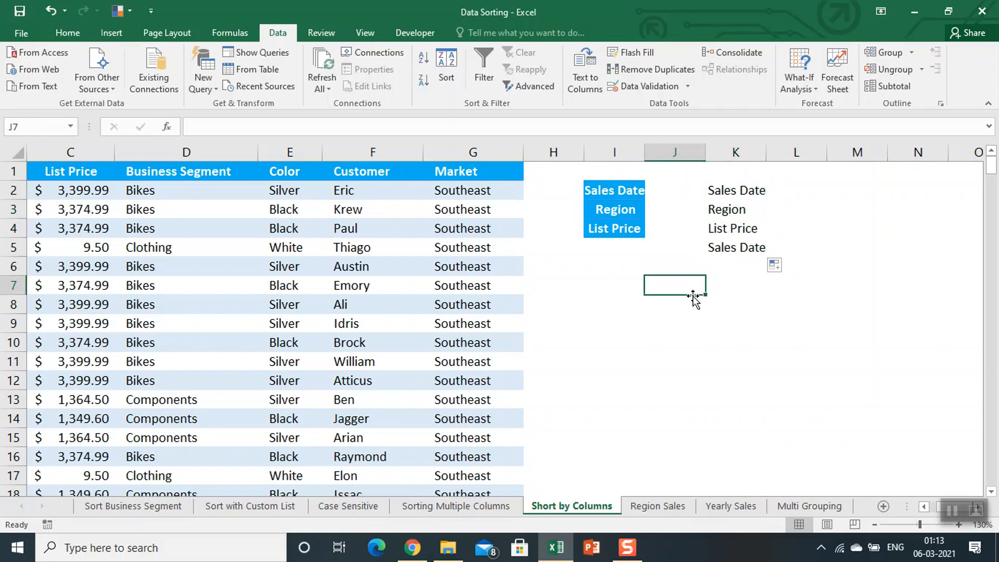
# Enter Manager in cell J7 and fill it down through J11 as a series.
pyautogui.write('I')
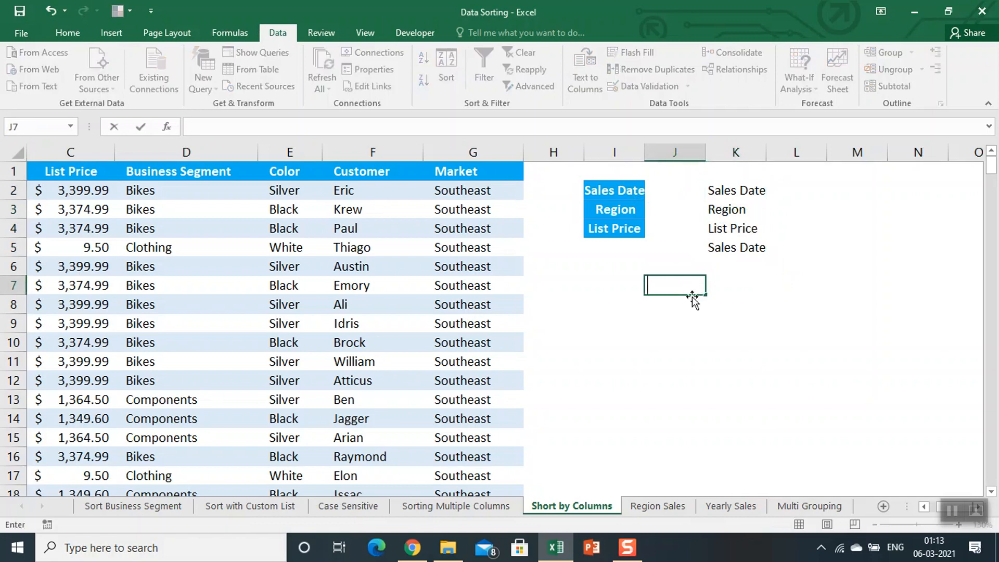
pyautogui.write('m')
pyautogui.press('BackSpace')
pyautogui.write('Manager')
pyautogui.press('Return')
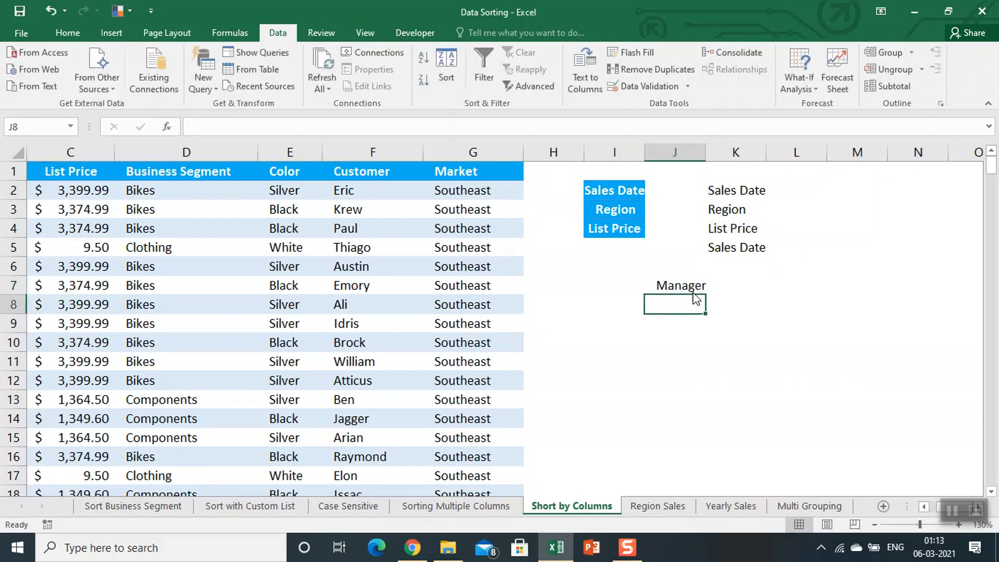
pyautogui.click(694, 285)
pyautogui.moveTo(705, 295); pyautogui.dragTo(706, 371)
pyautogui.click(714, 380)
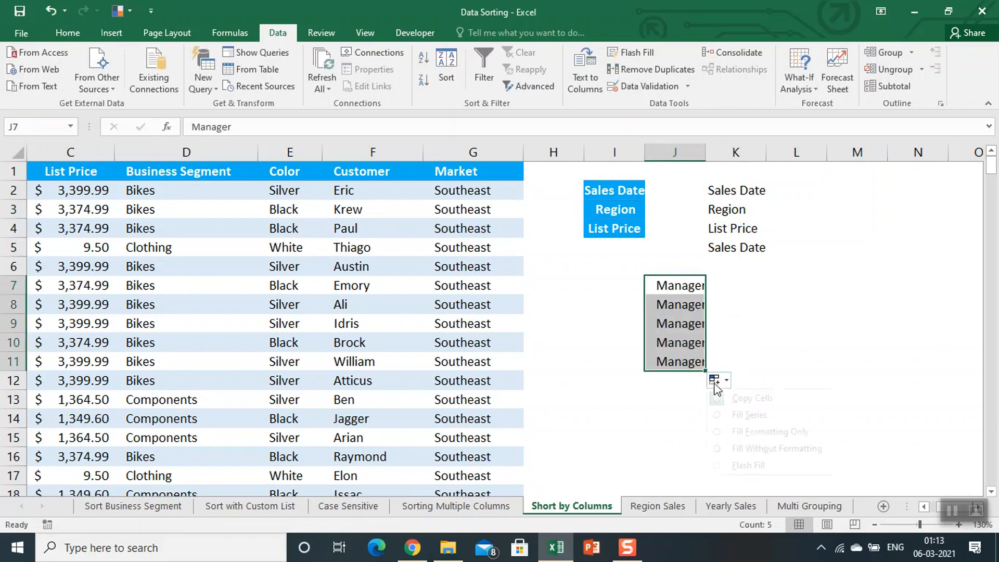
pyautogui.click(736, 414)
pyautogui.click(738, 416)
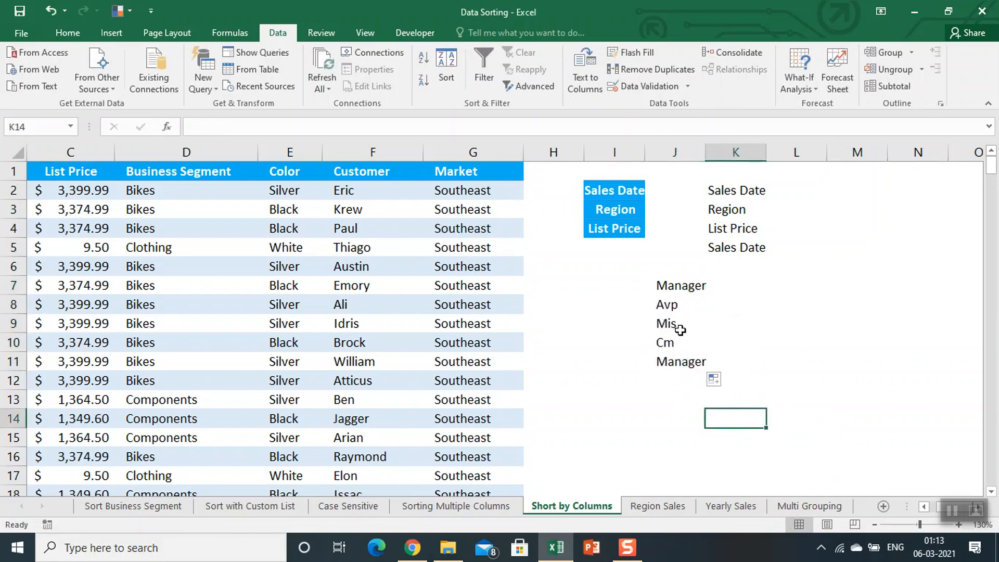
pyautogui.click(727, 270)
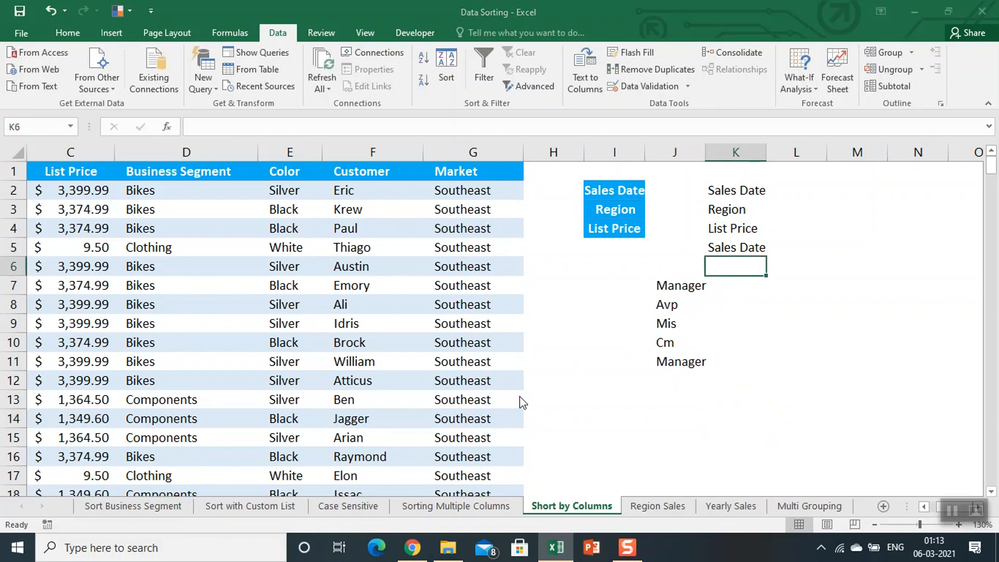
# Create a new blank workbook, enter mis in H3 and fill it down through H7 as a series.
pyautogui.hotkey('ctrl', 'n')
pyautogui.click(360, 189)
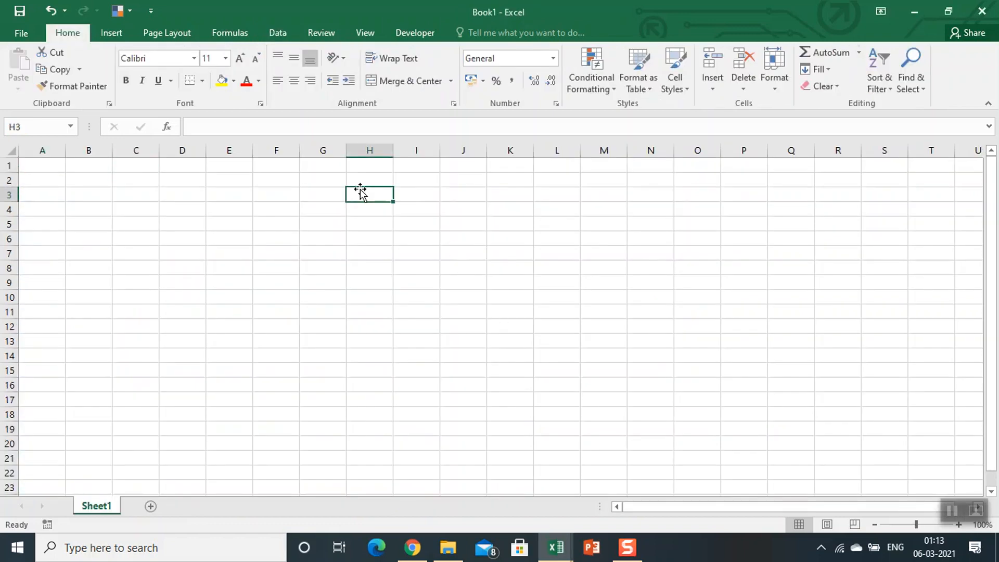
pyautogui.write('mis')
pyautogui.press('Return')
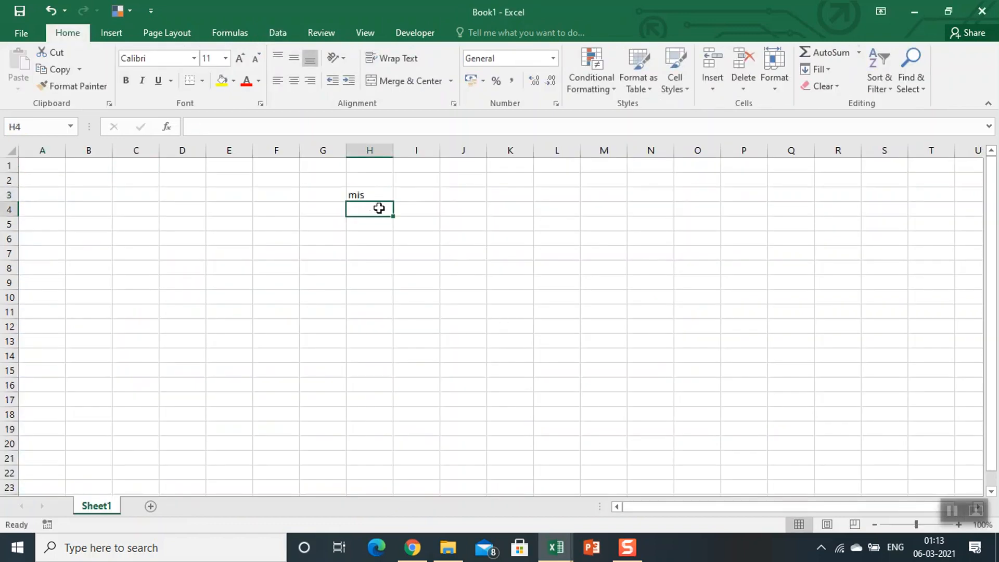
pyautogui.click(383, 195)
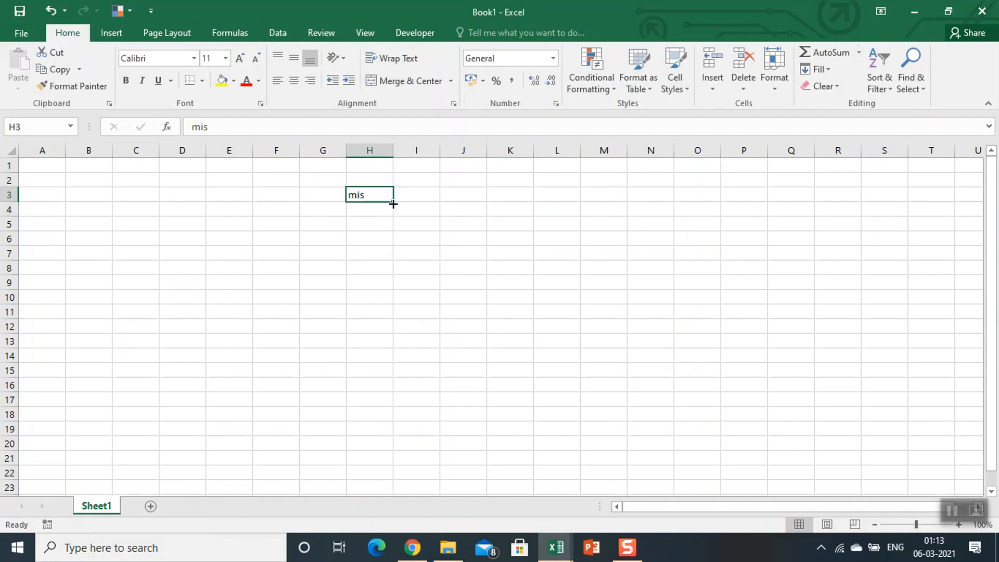
pyautogui.moveTo(393, 204); pyautogui.dragTo(396, 258)
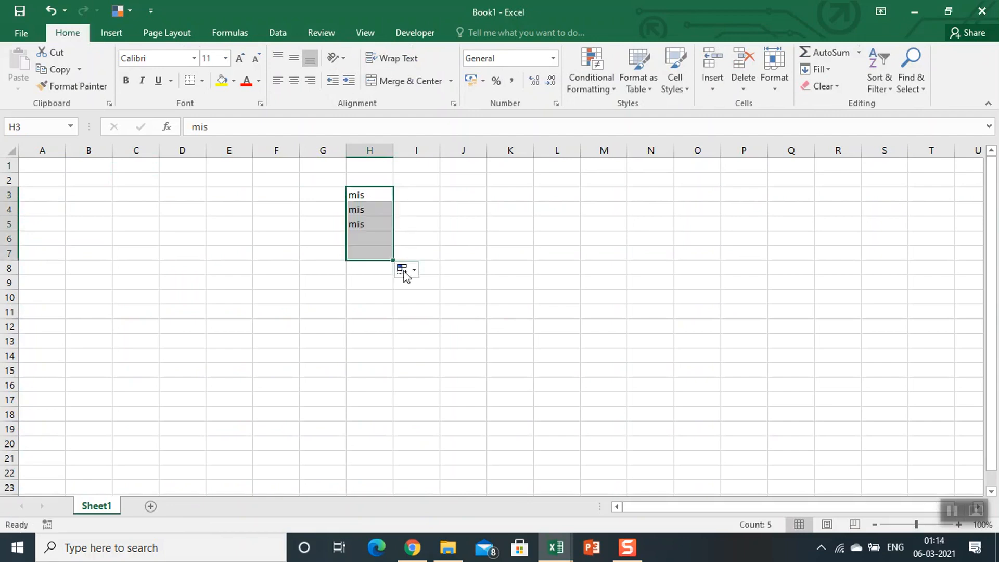
pyautogui.click(406, 276)
pyautogui.click(424, 302)
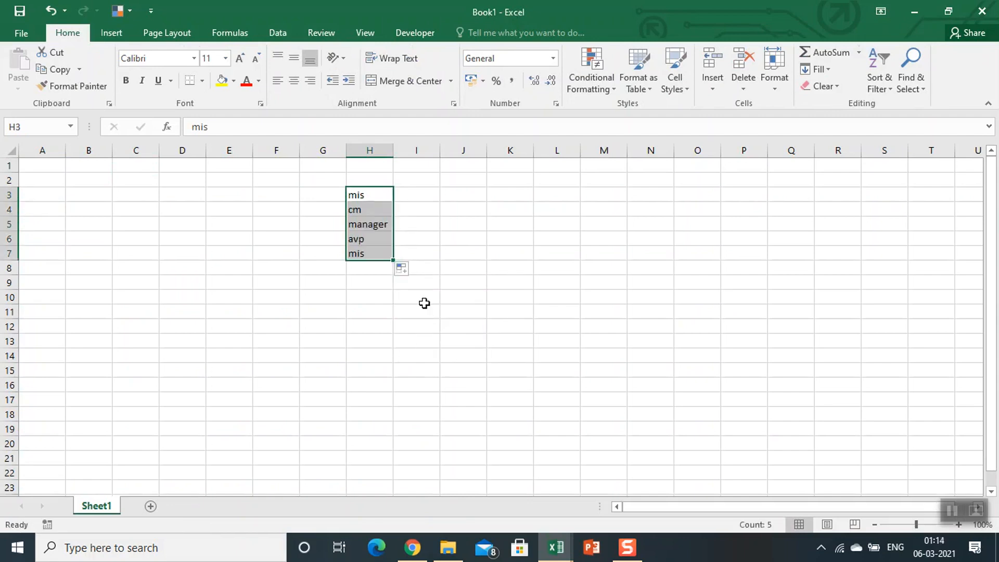
# Check the filled list in column H and close the new workbook to return to Data Sorting.
pyautogui.click(359, 297)
pyautogui.moveTo(375, 179); pyautogui.dragTo(377, 309)
pyautogui.click(367, 224)
pyautogui.click(322, 267)
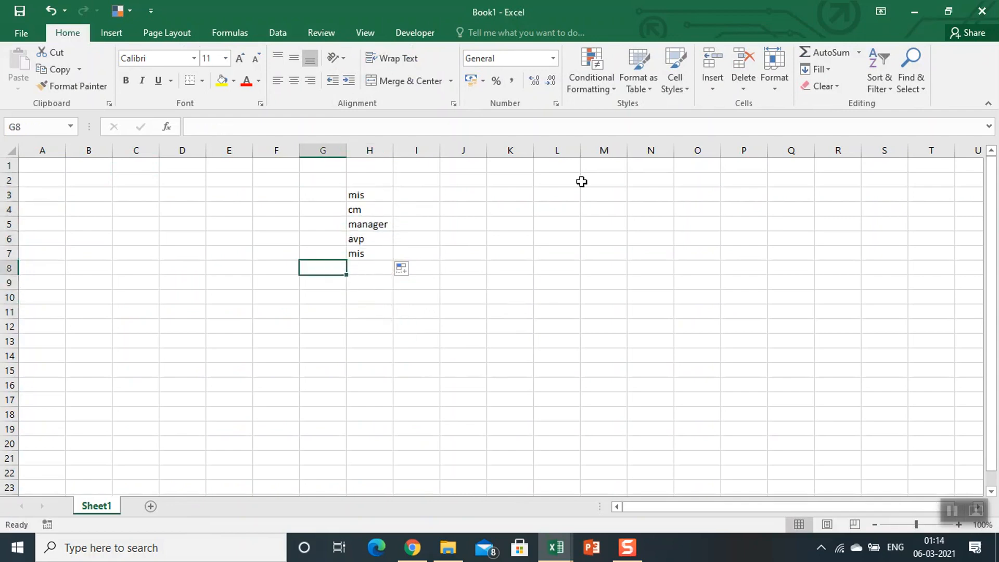
pyautogui.hotkey('ctrl', 'w')
pyautogui.click(503, 292)
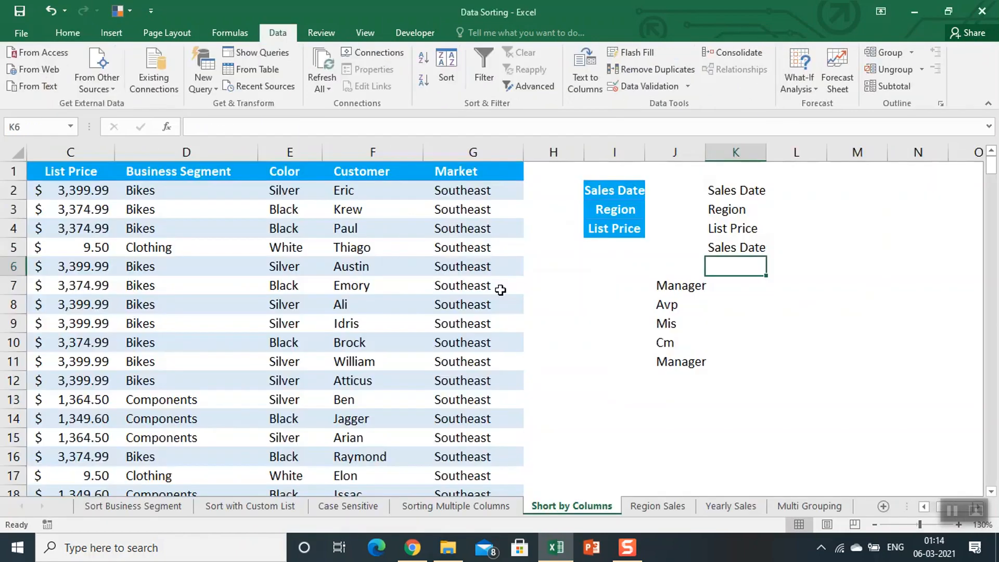
# Switch to the Region Sales sheet and examine the Region and Sum of Sales data for East.
pyautogui.click(654, 511)
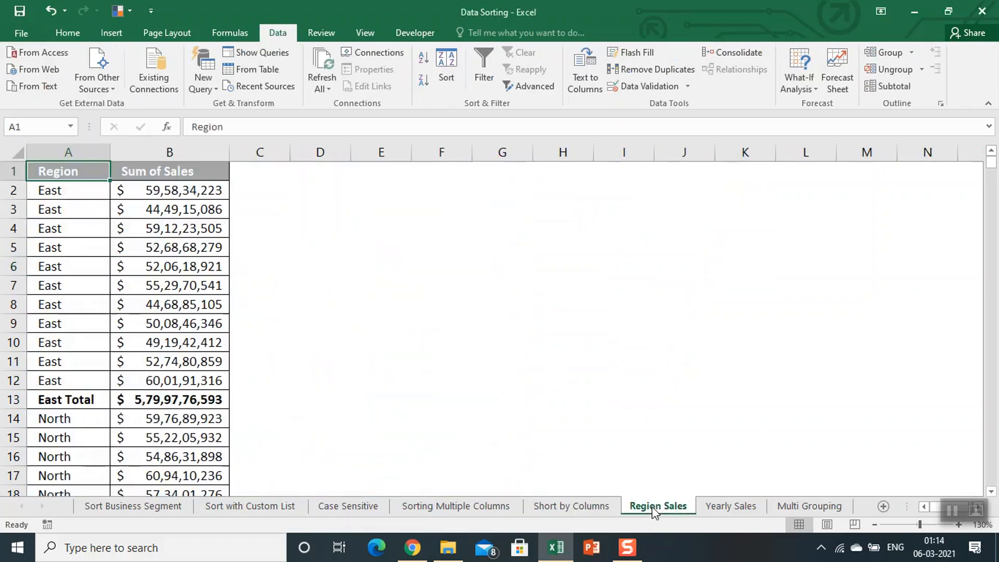
pyautogui.click(179, 174)
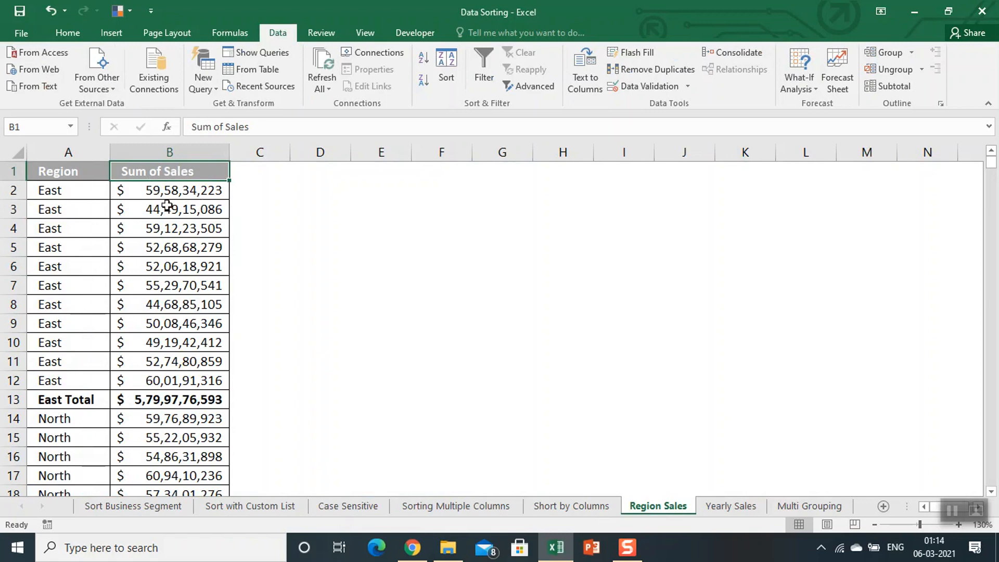
pyautogui.moveTo(171, 191); pyautogui.dragTo(170, 378)
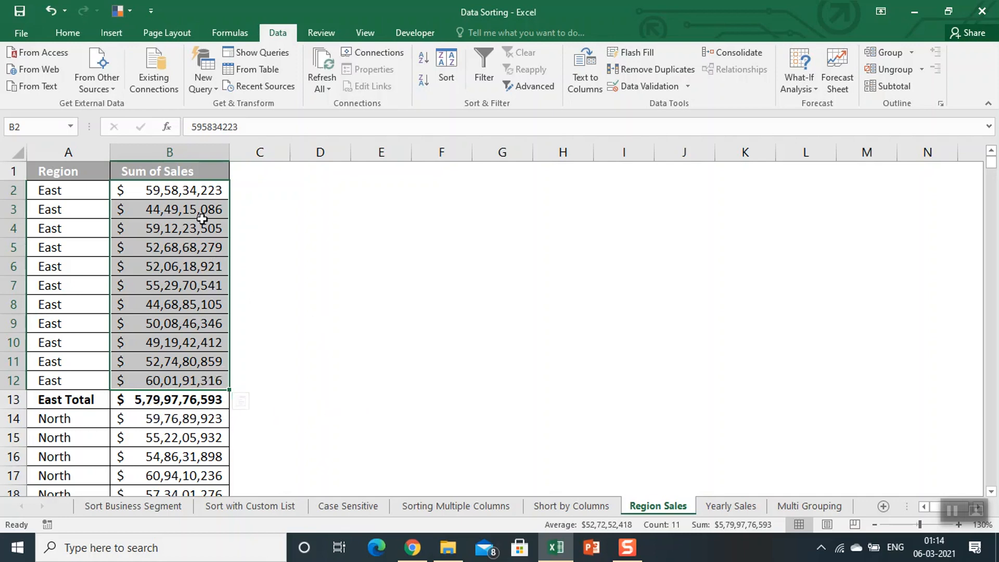
pyautogui.click(83, 194)
pyautogui.moveTo(73, 170); pyautogui.dragTo(208, 228)
# Apply an Auto Outline to the Region Sales data.
pyautogui.click(87, 194)
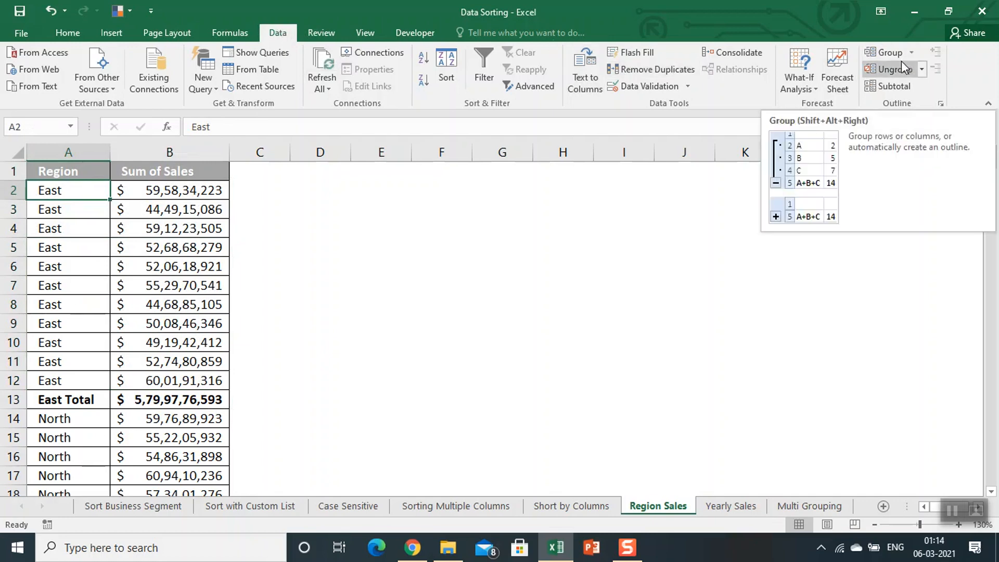
pyautogui.click(911, 52)
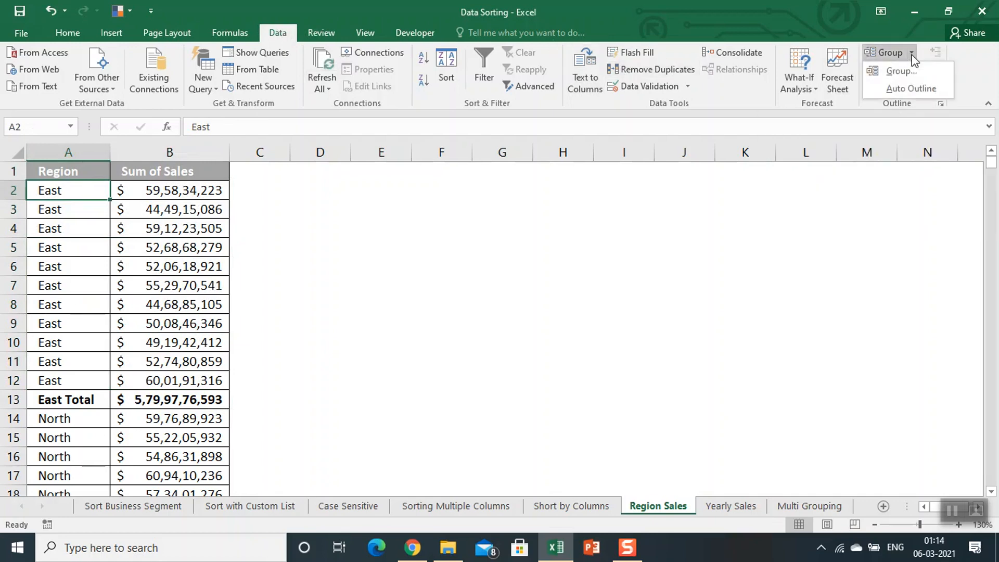
pyautogui.click(911, 89)
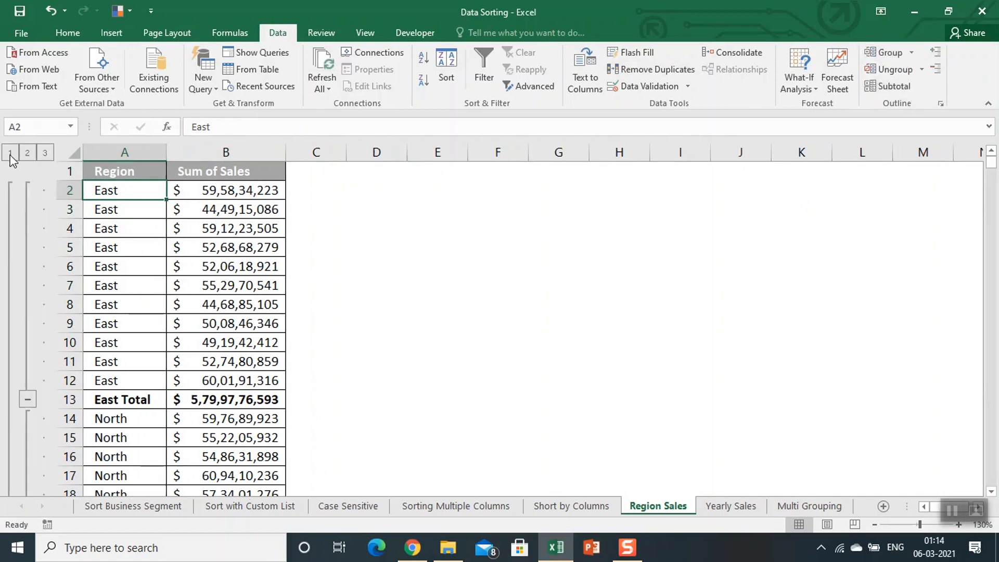
# View the outline at level 1, level 2 and level 3, checking the region total rows at level 2.
pyautogui.click(10, 153)
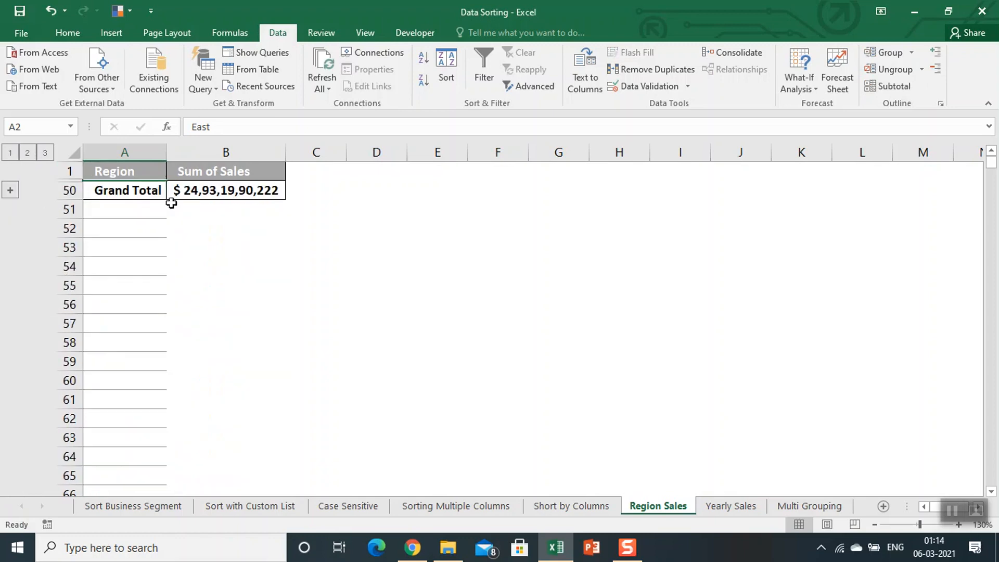
pyautogui.click(28, 153)
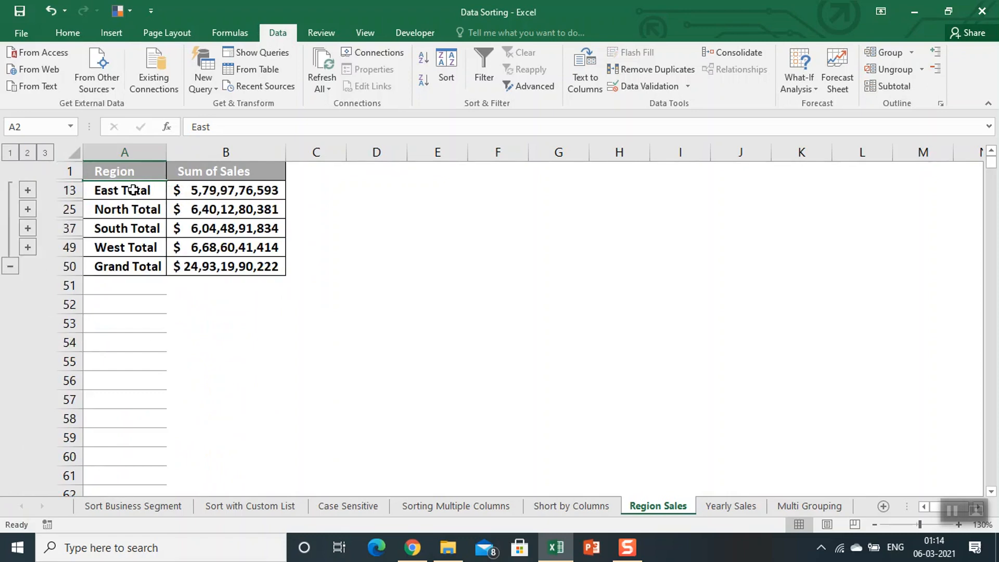
pyautogui.moveTo(133, 190); pyautogui.dragTo(140, 251)
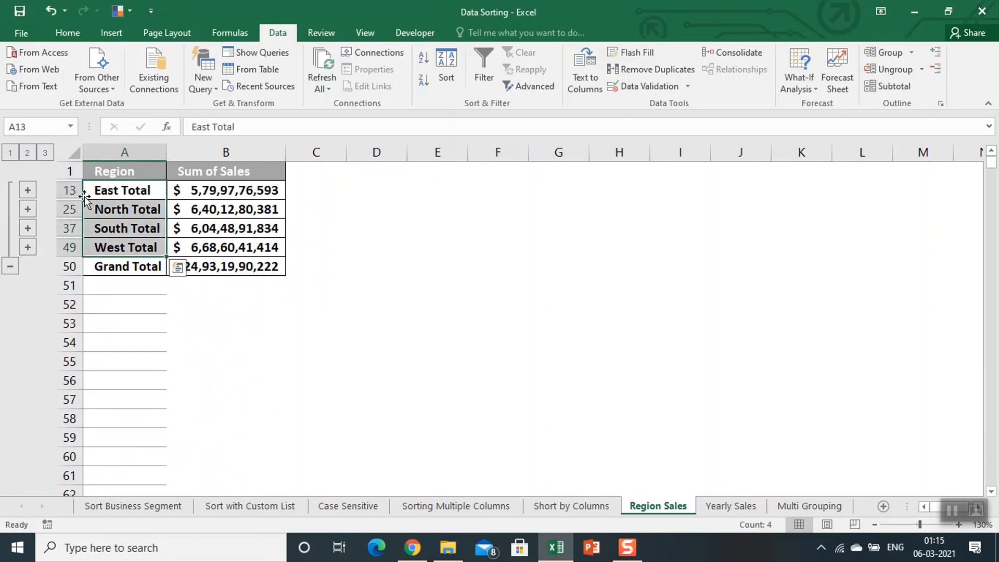
pyautogui.click(51, 154)
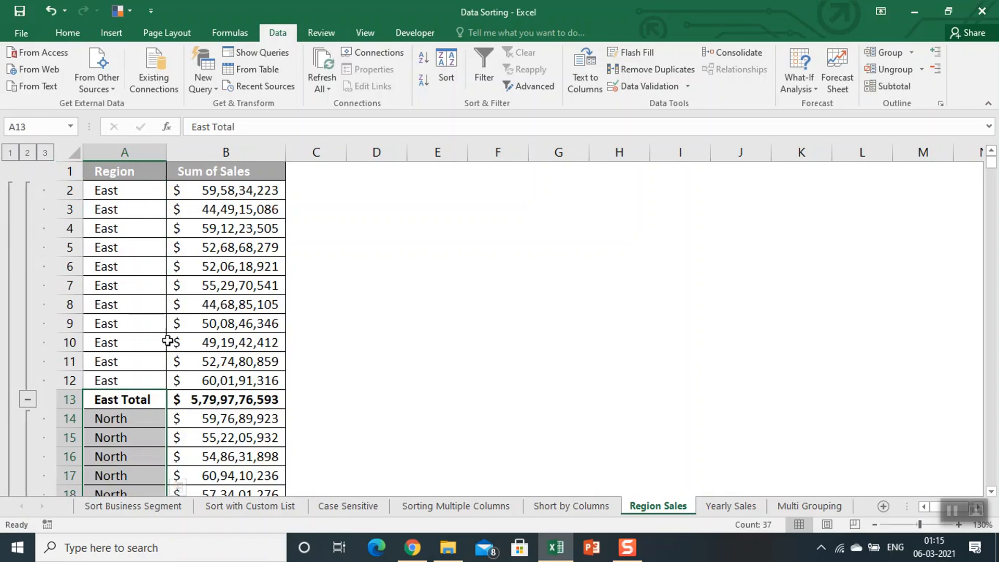
# Inspect the East Total formula in B13 without changing it and return to the Sum of Sales header.
pyautogui.click(237, 406)
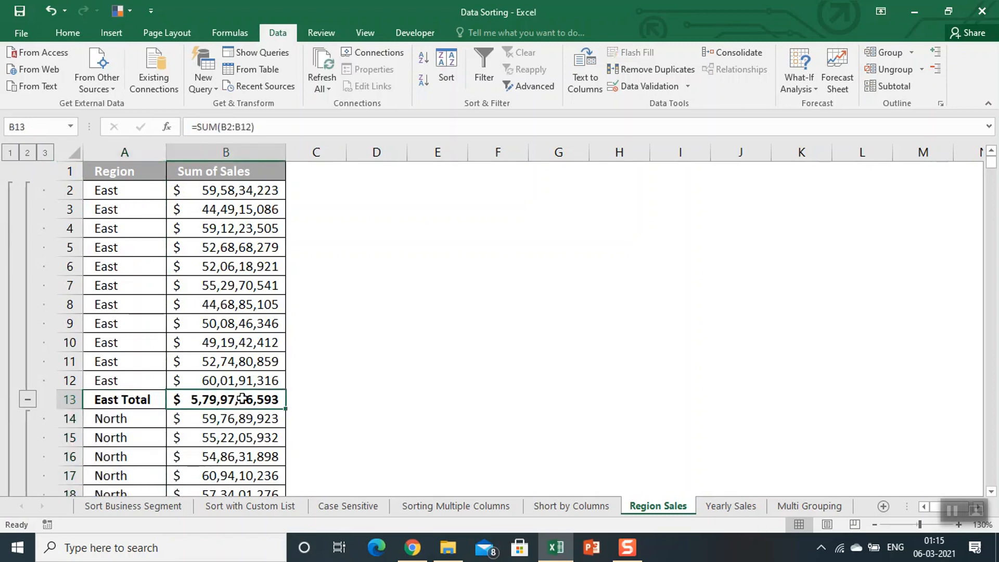
pyautogui.doubleClick(243, 399)
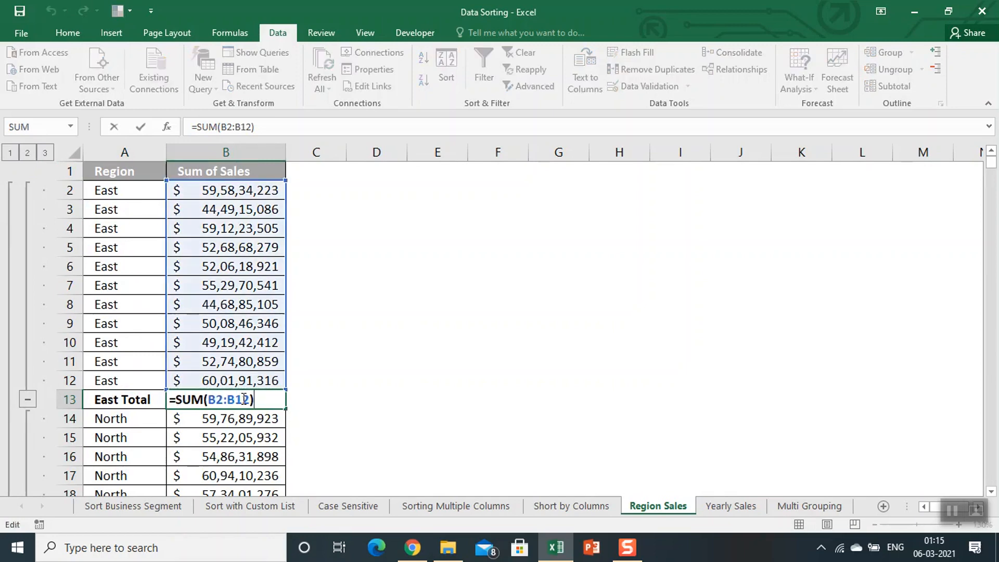
pyautogui.press('Escape')
pyautogui.press('Down')
pyautogui.press('Down')
pyautogui.press('Down')
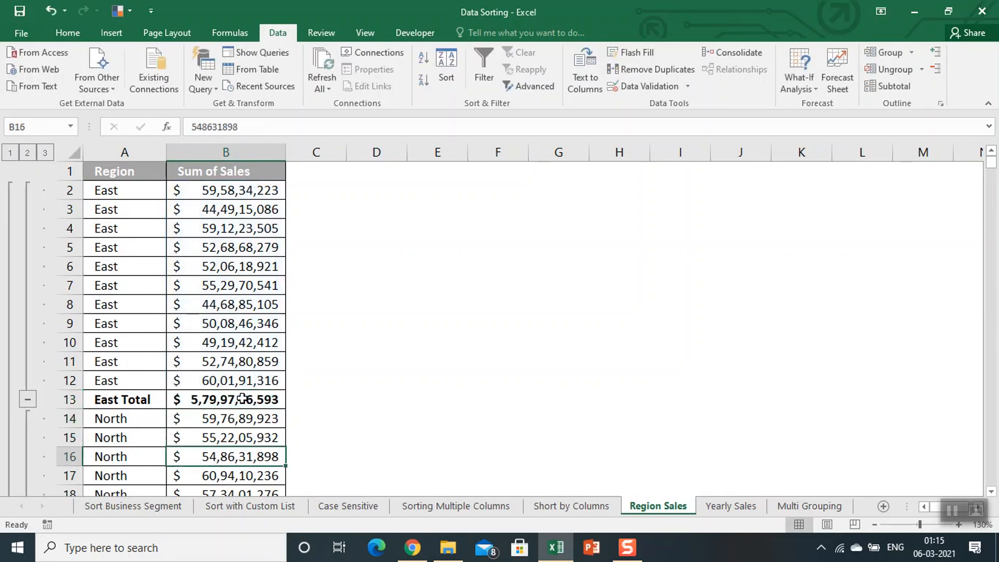
pyautogui.hotkey('ctrl', 'Up')
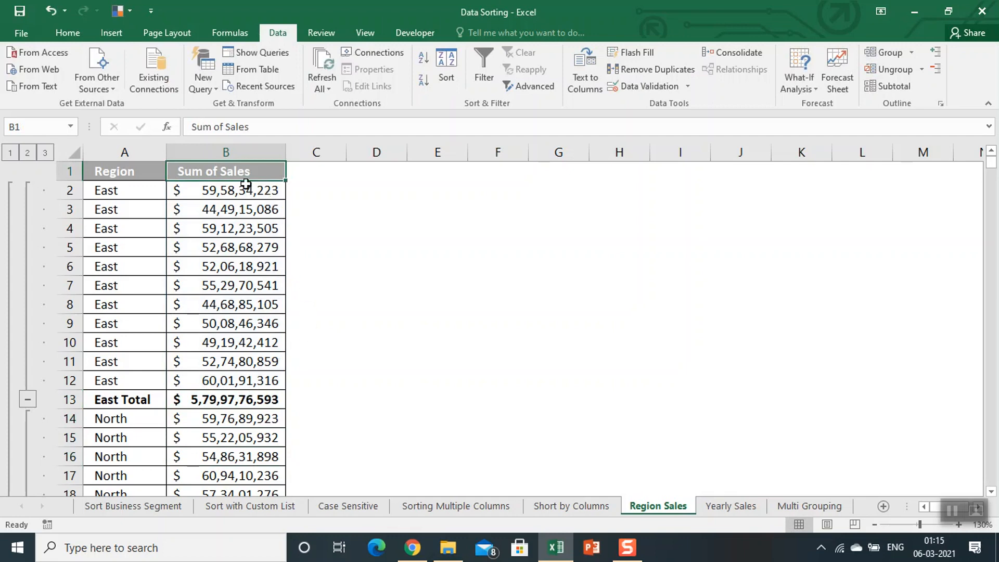
# Clear the outline from the Region Sales sheet, starting from cell A1.
pyautogui.press('Left')
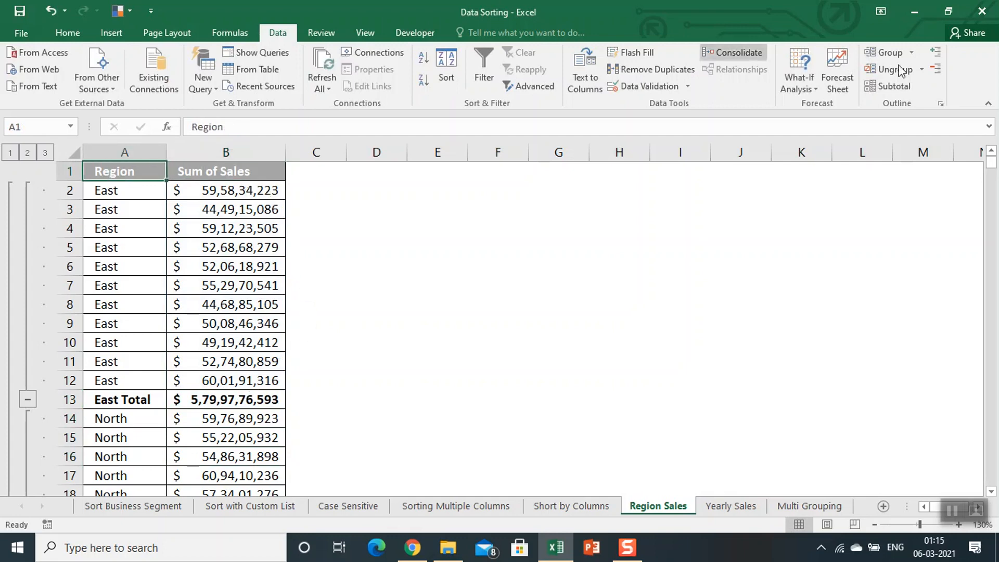
pyautogui.click(923, 71)
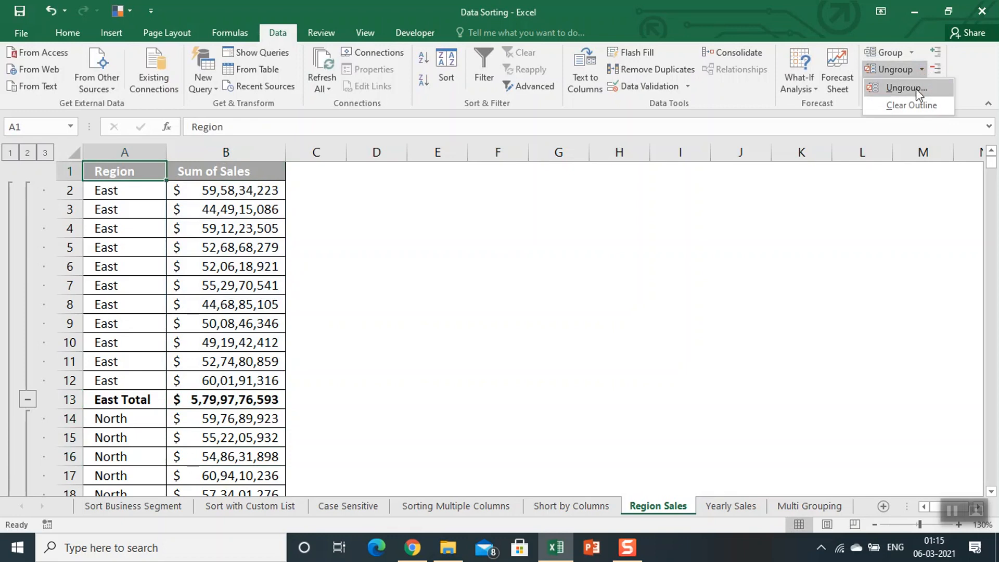
pyautogui.click(910, 103)
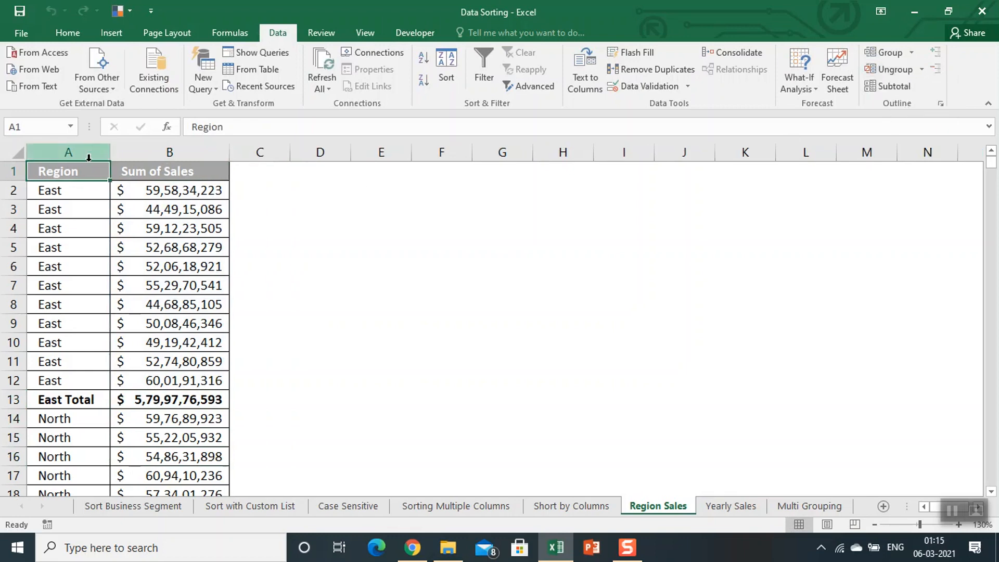
# Copy the entire Region Sales sheet and paste it over itself as values, checking the East Total in B13.
pyautogui.click(13, 151)
pyautogui.rightClick(14, 154)
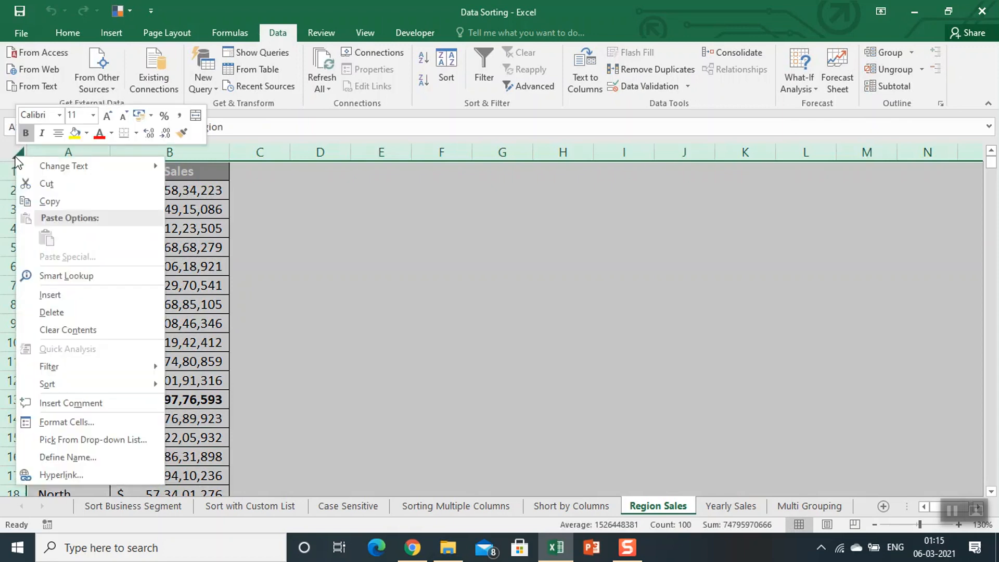
pyautogui.click(50, 201)
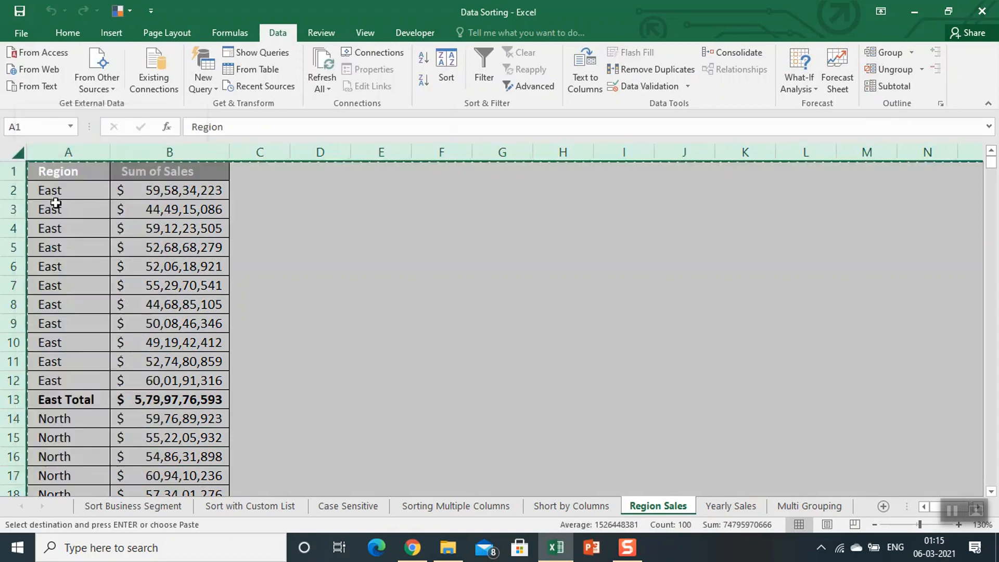
pyautogui.click(52, 171)
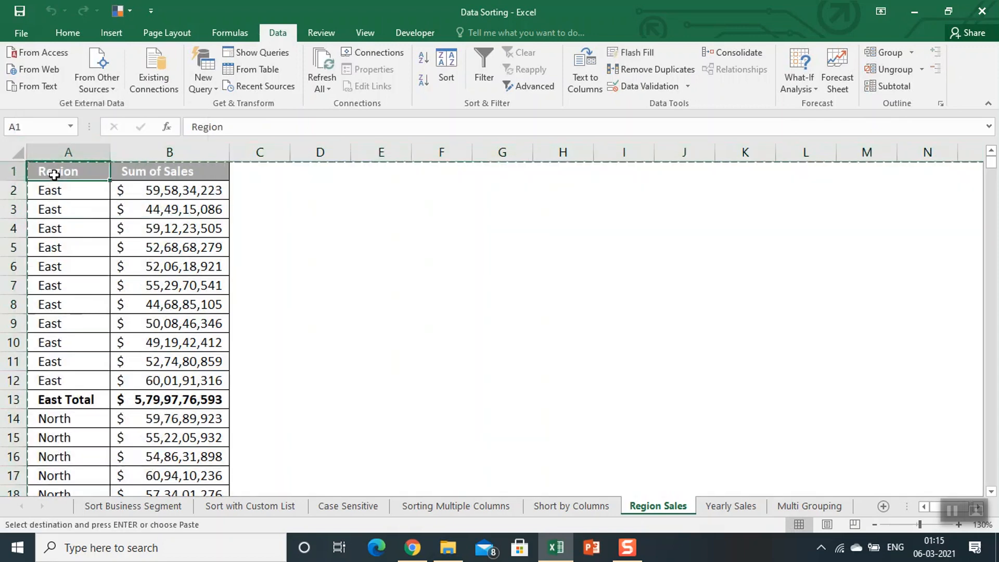
pyautogui.click(67, 32)
pyautogui.click(18, 83)
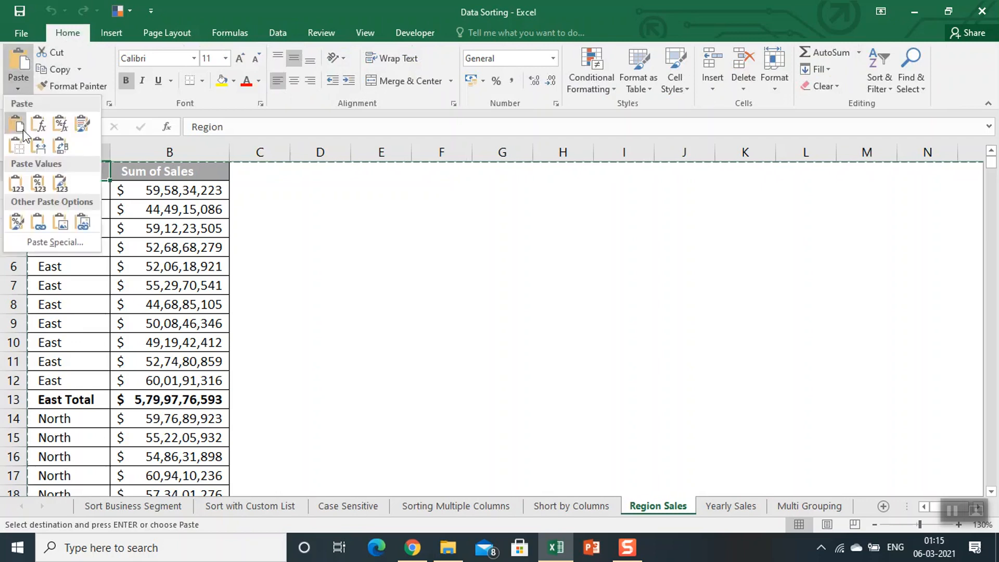
pyautogui.click(17, 184)
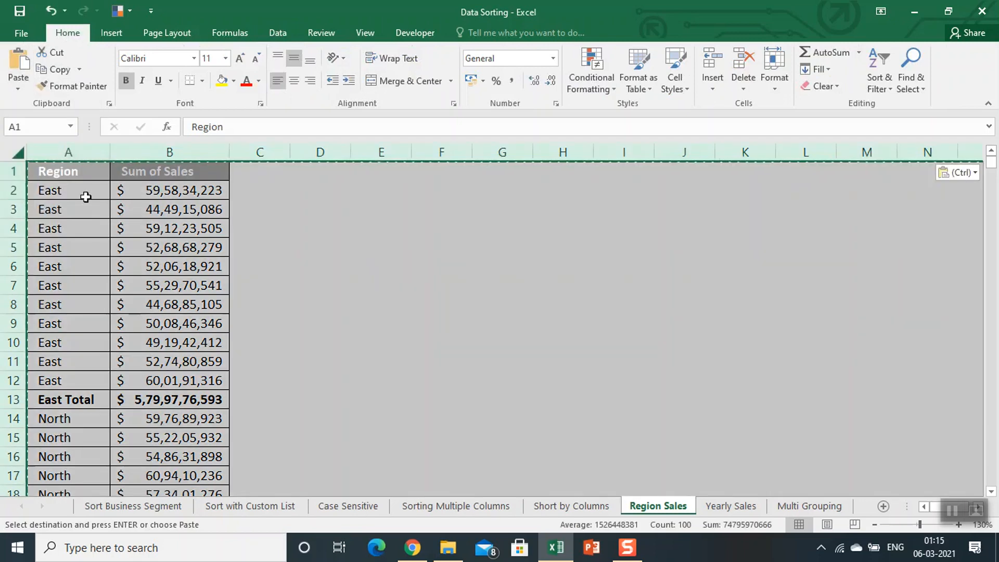
pyautogui.click(125, 207)
pyautogui.click(174, 401)
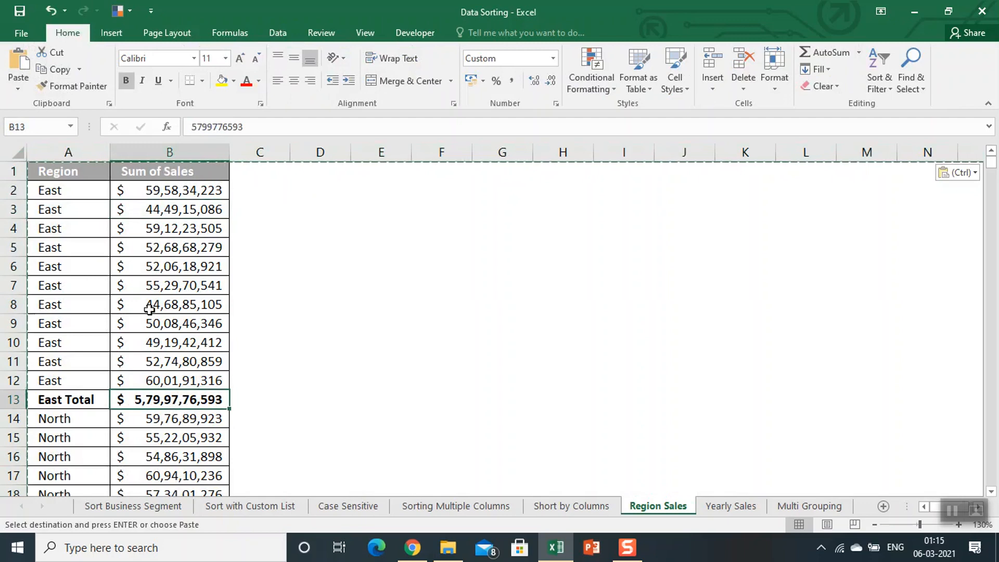
pyautogui.press('Escape')
# Try to apply an Auto Outline to the values-only Region Sales data from cell A3.
pyautogui.click(100, 213)
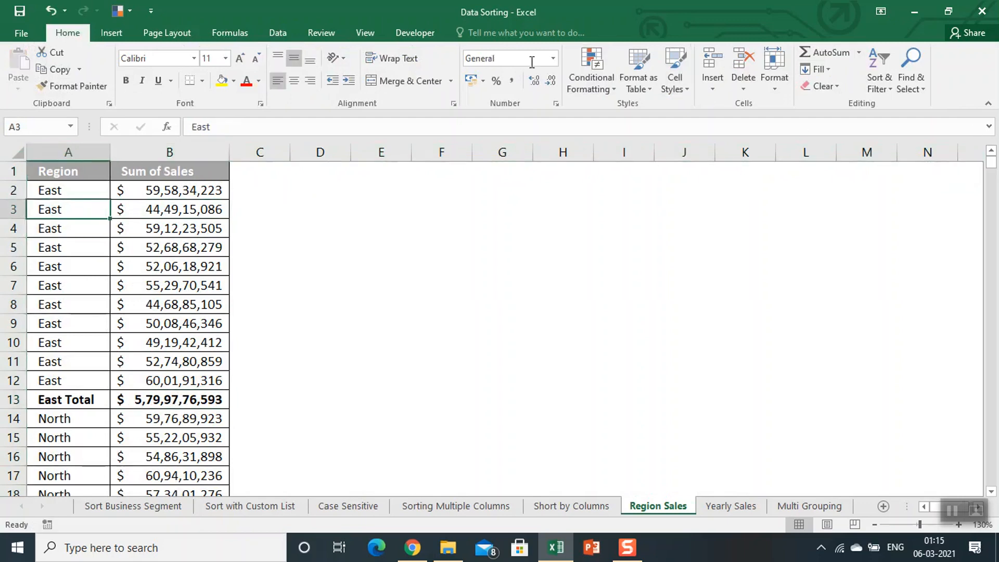
pyautogui.click(291, 35)
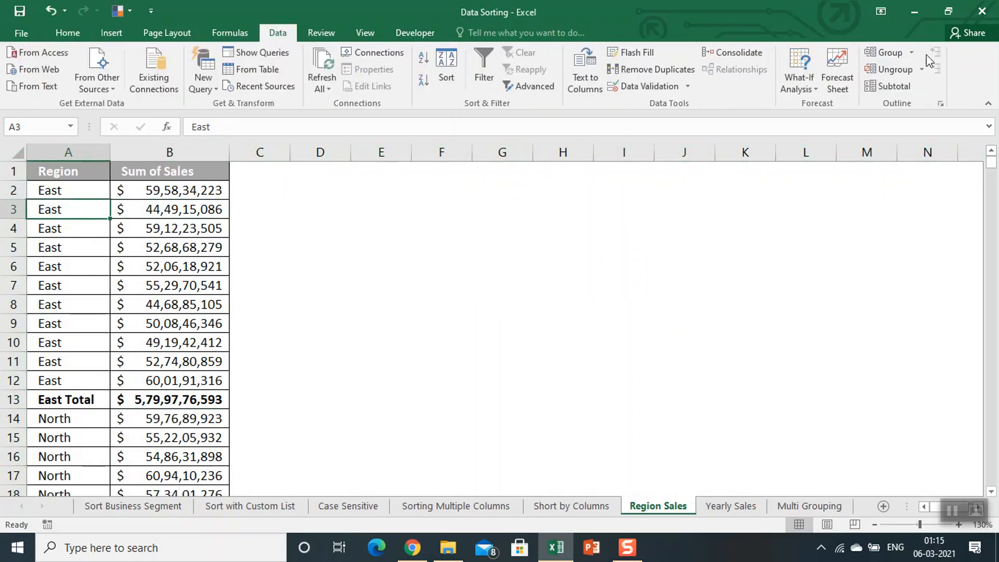
pyautogui.click(912, 53)
pyautogui.click(908, 87)
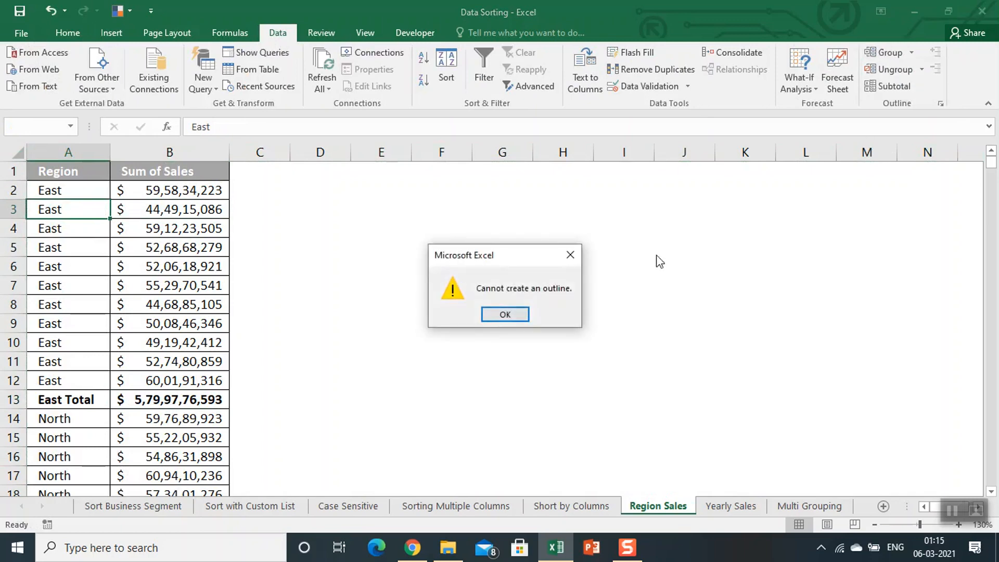
pyautogui.click(516, 315)
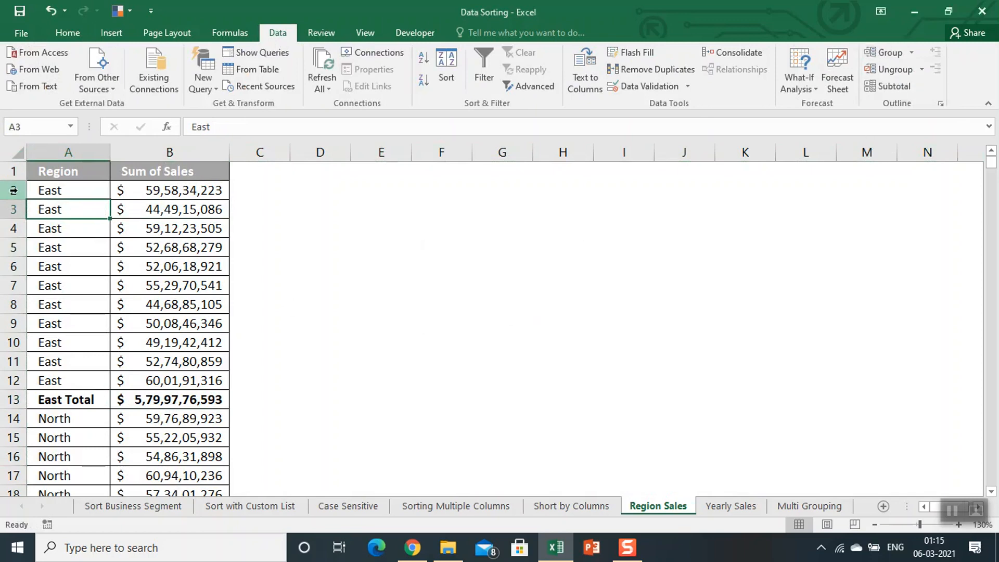
# Group the East rows 2 to 12 and the North rows 14 to 24 manually as separate row groups.
pyautogui.moveTo(14, 190); pyautogui.dragTo(8, 388)
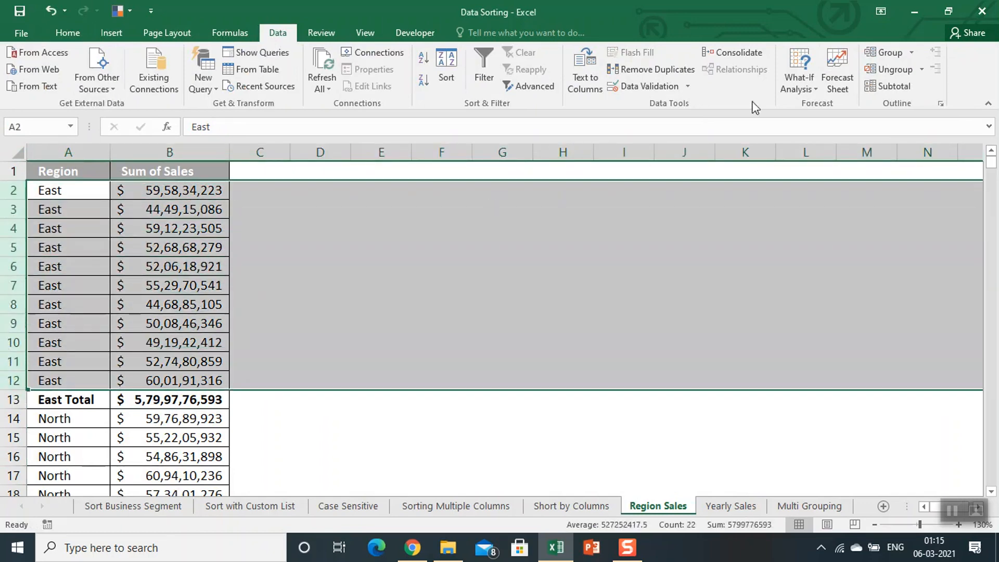
pyautogui.click(910, 55)
pyautogui.click(892, 69)
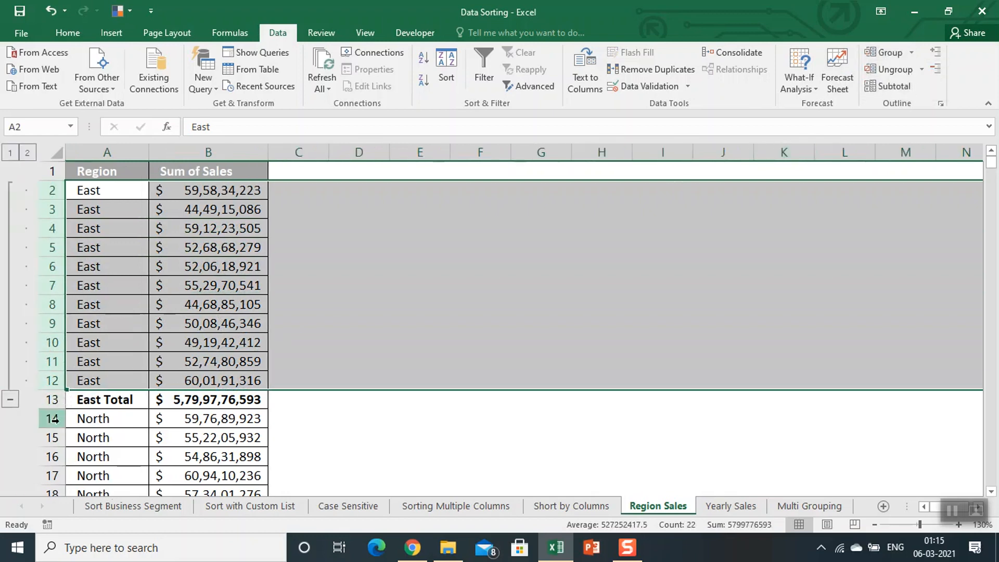
pyautogui.moveTo(52, 419)
pyautogui.mouseDown()
pyautogui.moveTo(49, 476)
pyautogui.moveTo(67, 481)
pyautogui.moveTo(71, 38)
pyautogui.moveTo(49, 289)
pyautogui.moveTo(66, 467)
pyautogui.moveTo(64, 414)
pyautogui.moveTo(58, 435)
pyautogui.mouseUp()
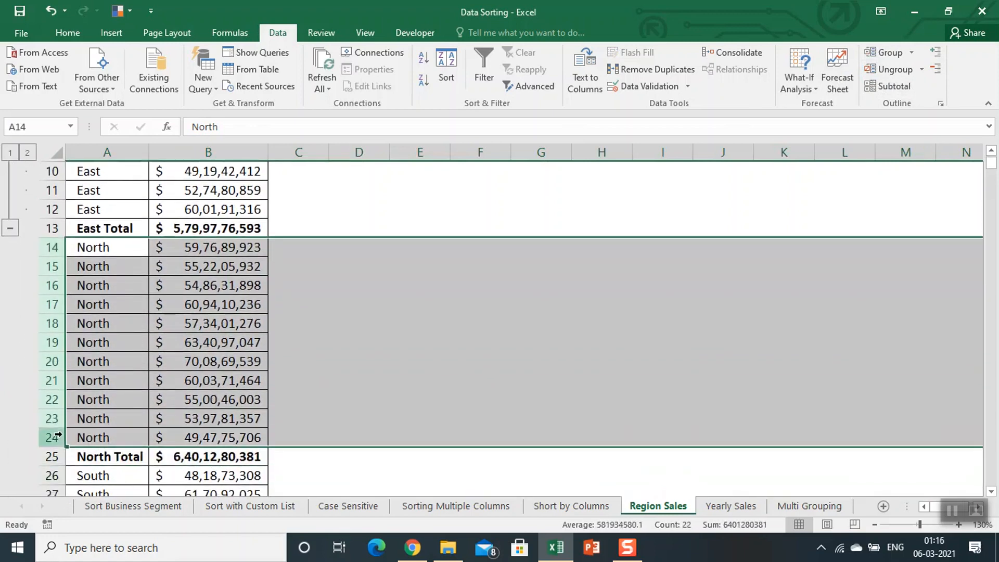
pyautogui.click(909, 58)
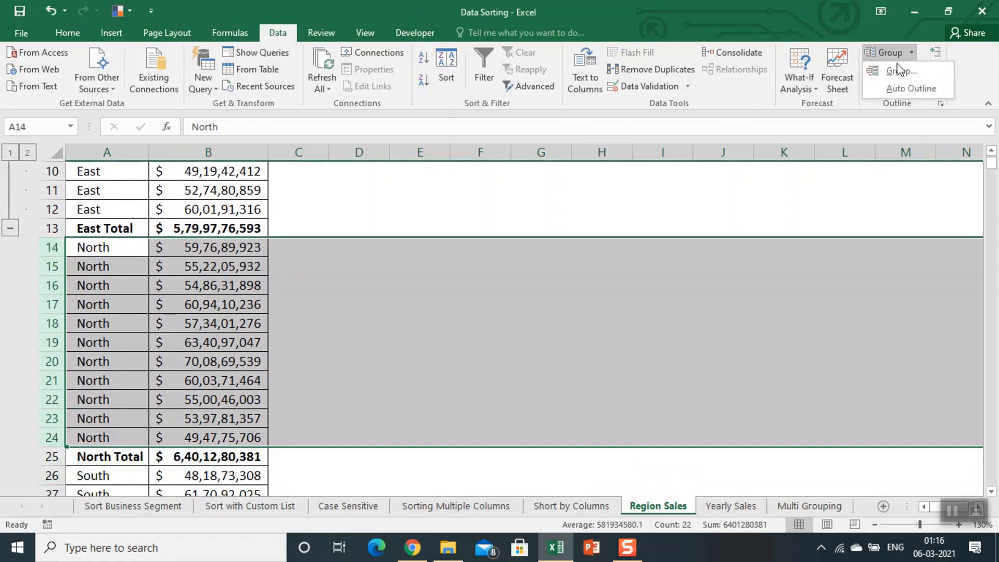
pyautogui.click(891, 70)
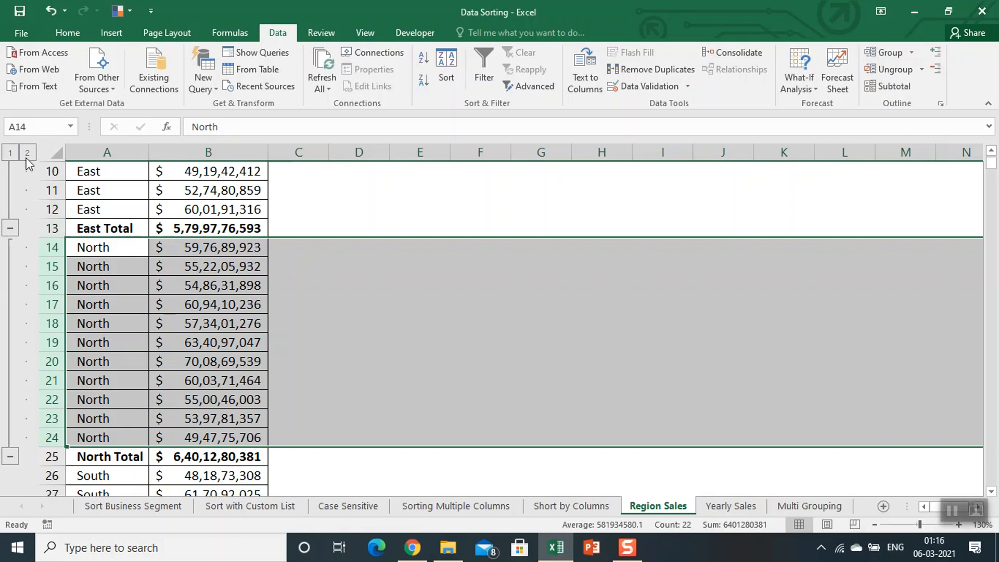
# View the manual row groups at outline level 1, then level 2, and return to level 1.
pyautogui.click(10, 151)
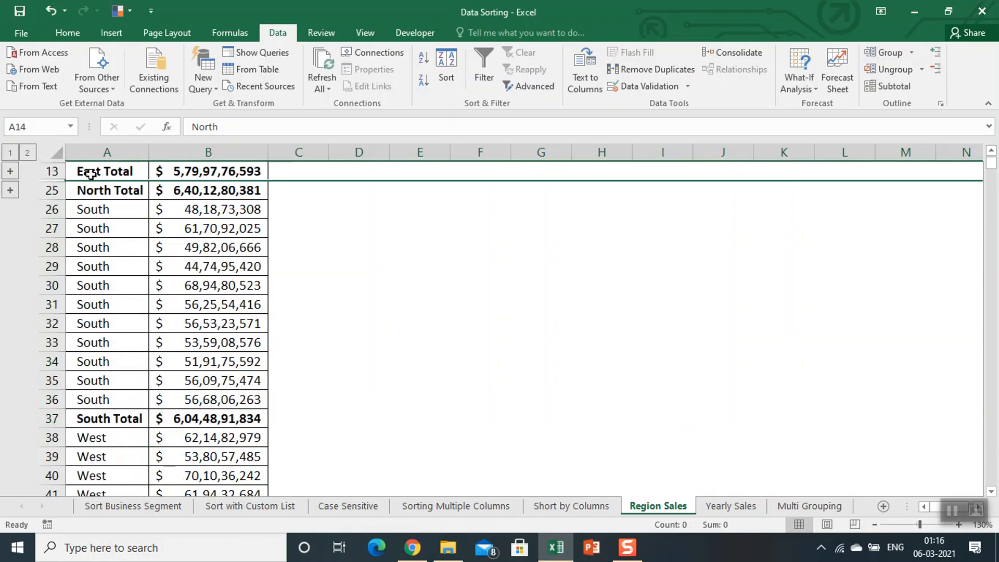
pyautogui.click(26, 151)
pyautogui.click(10, 154)
# Delete all data below North Total in columns A and B, shifting cells up, and check outline levels 2 and 1.
pyautogui.moveTo(90, 207); pyautogui.dragTo(240, 233)
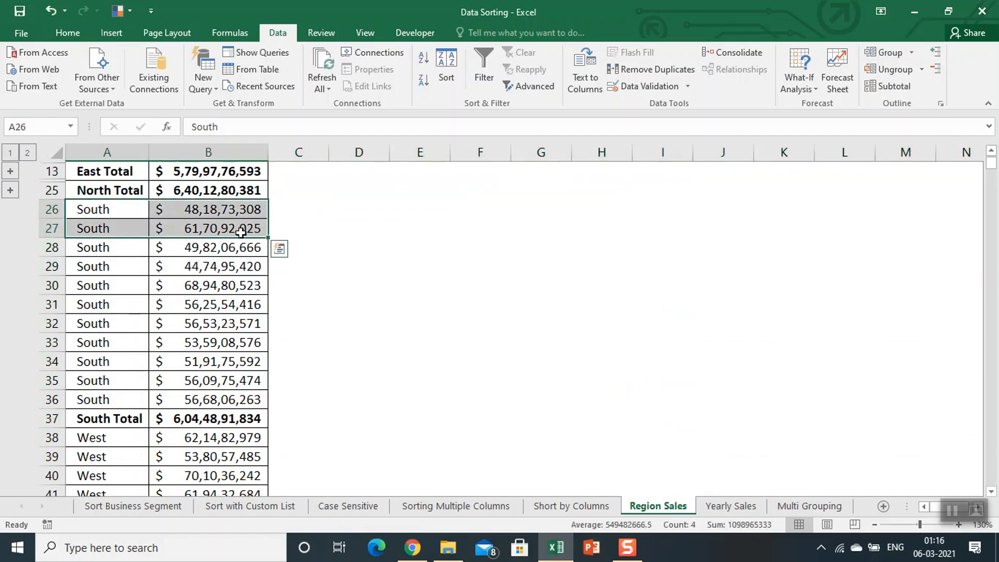
pyautogui.hotkey('ctrl', 'shift', 'Down')
pyautogui.hotkey('ctrl', '-')
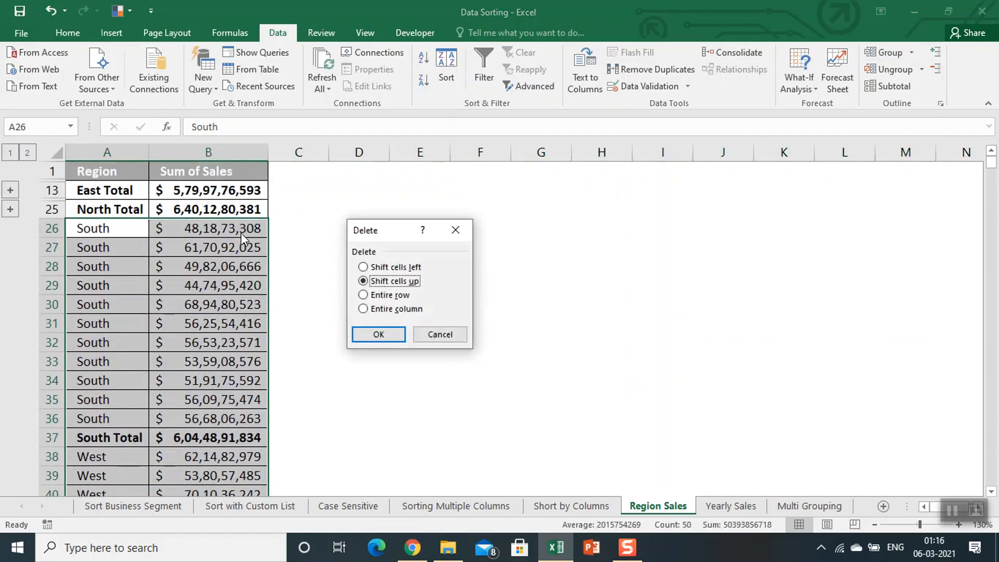
pyautogui.press('Return')
pyautogui.click(262, 248)
pyautogui.click(285, 241)
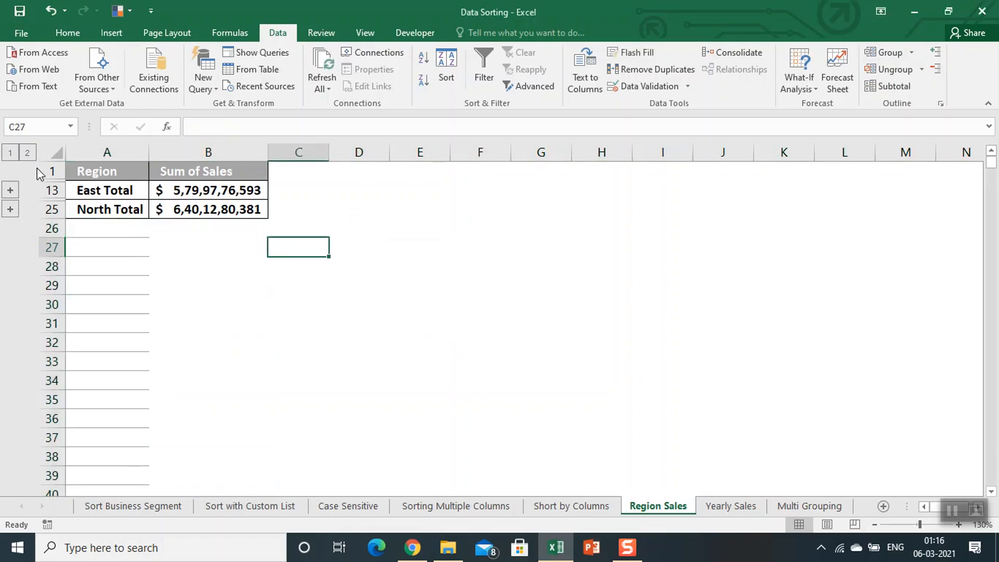
pyautogui.click(27, 153)
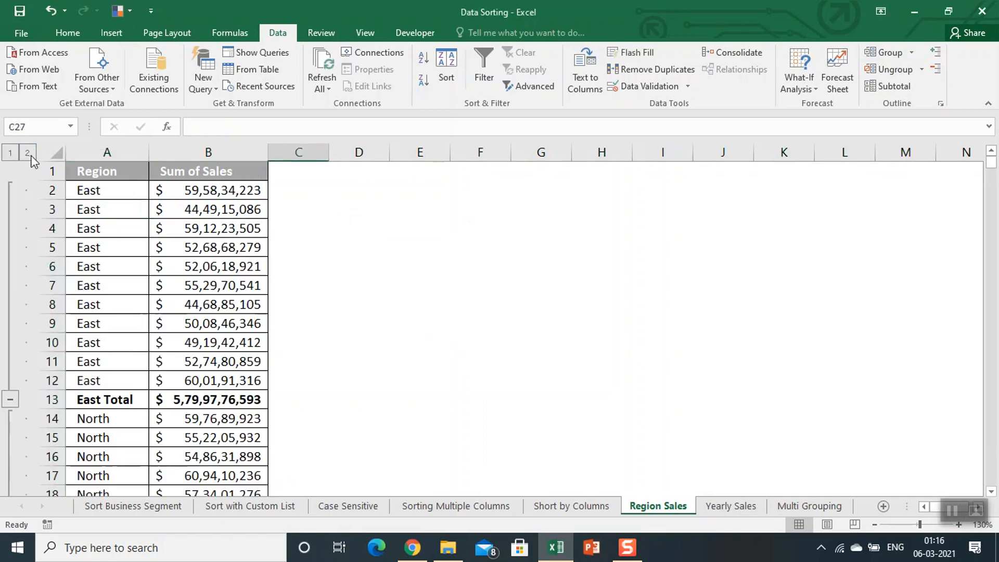
pyautogui.click(10, 153)
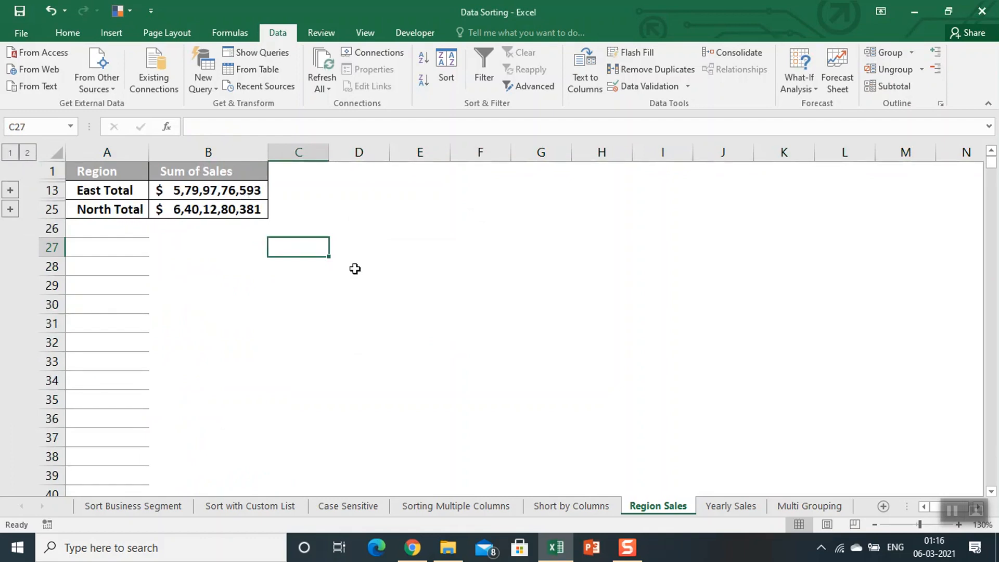
# Inspect the Q1, Q2, Q3 and Yearly sum formulas in row 26 of the Yearly Sales sheet.
pyautogui.click(714, 512)
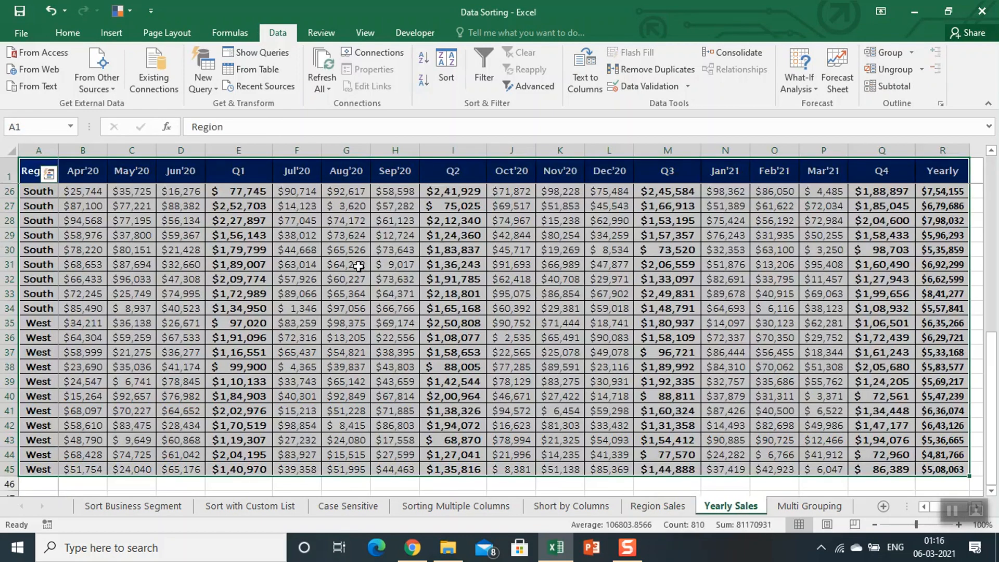
pyautogui.click(693, 506)
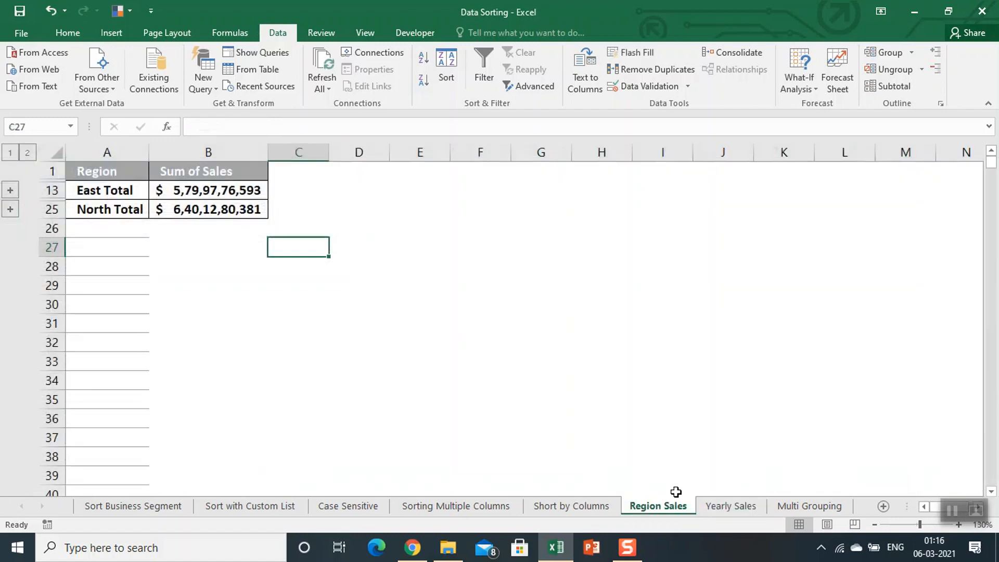
pyautogui.click(733, 507)
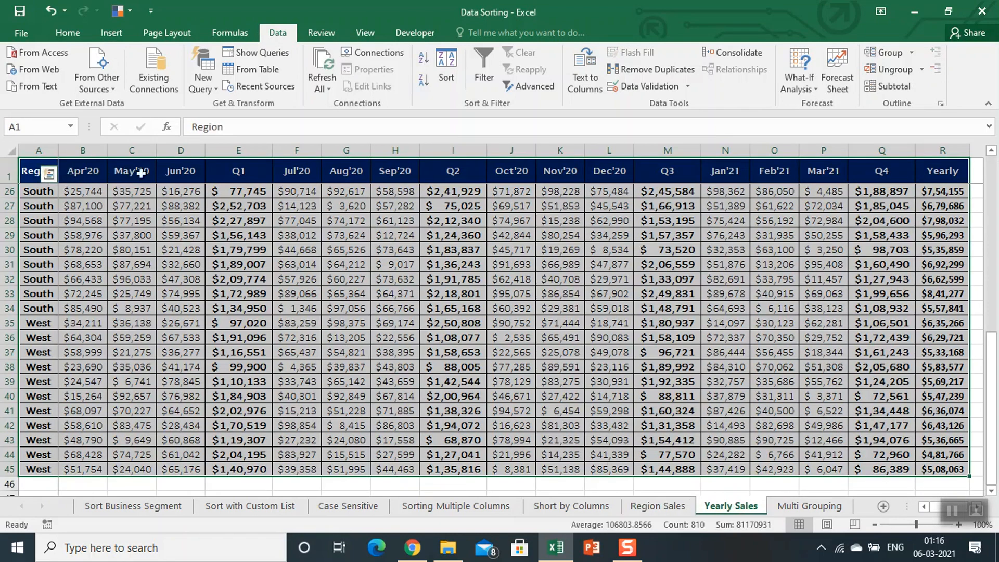
pyautogui.click(233, 192)
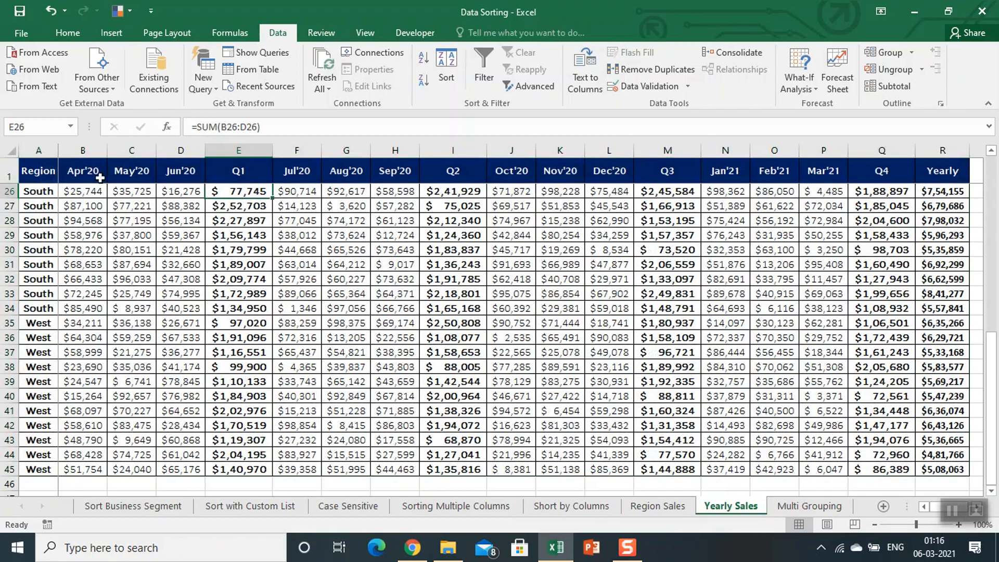
pyautogui.moveTo(94, 177); pyautogui.dragTo(182, 175)
pyautogui.click(255, 192)
pyautogui.click(458, 191)
pyautogui.click(653, 194)
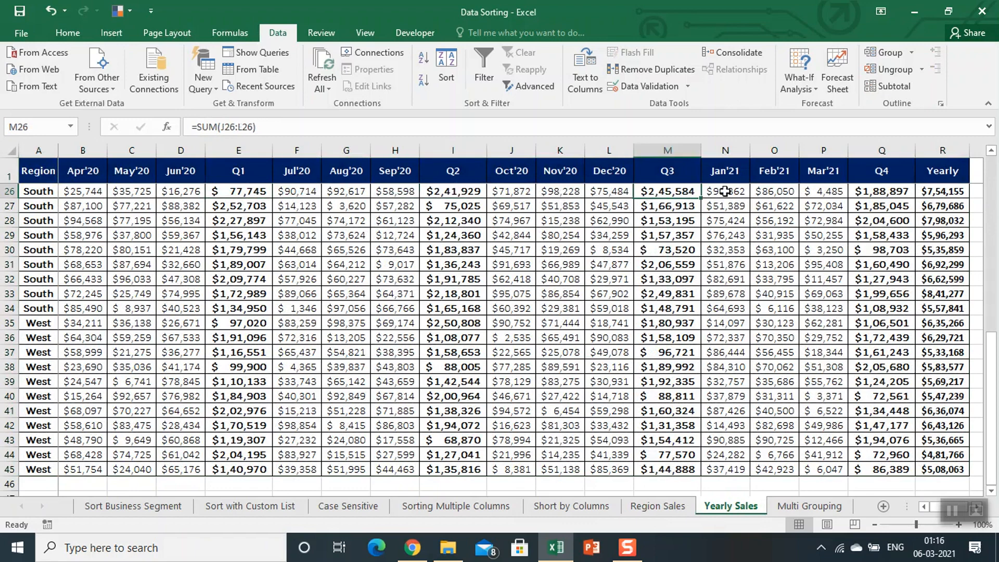
pyautogui.click(954, 193)
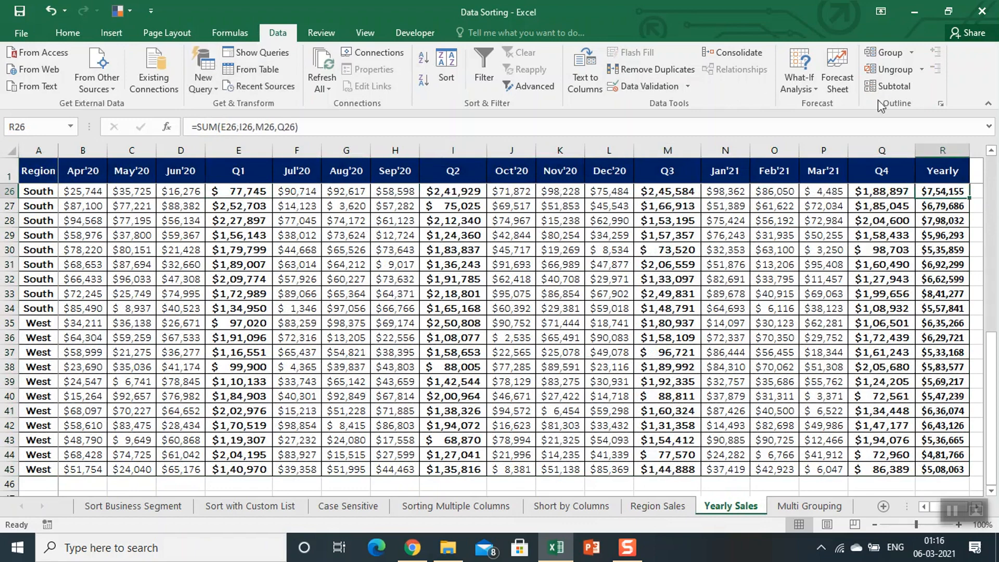
# Apply an Auto Outline to the Yearly Sales data and collapse the month columns of Q1, Q2, Q3 and Q4.
pyautogui.click(915, 54)
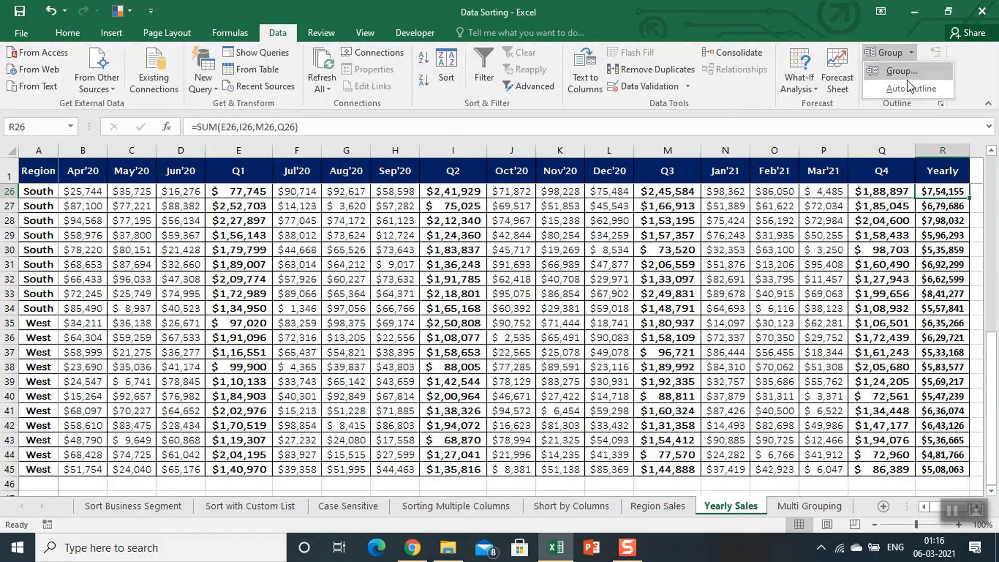
pyautogui.click(906, 96)
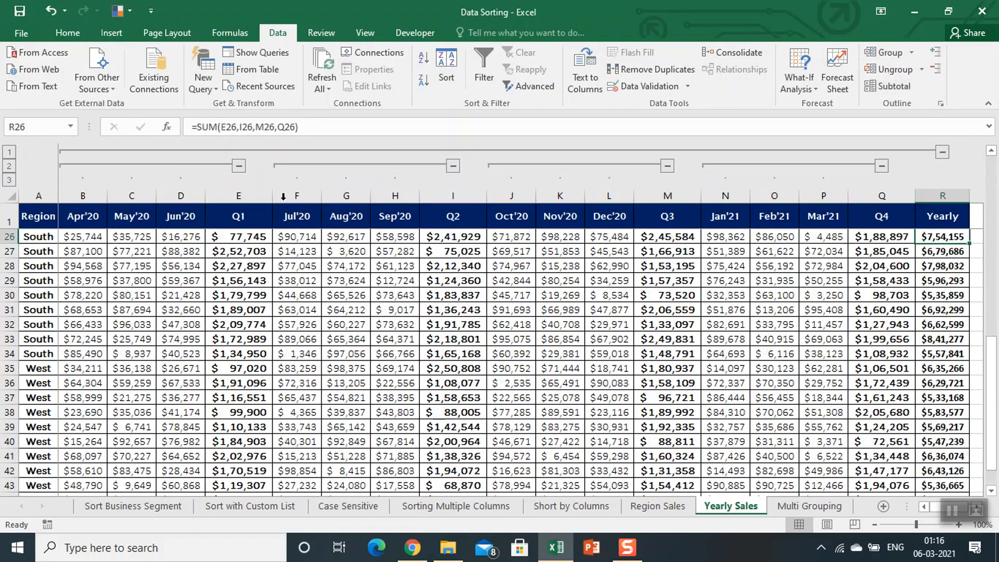
pyautogui.click(239, 167)
pyautogui.click(308, 165)
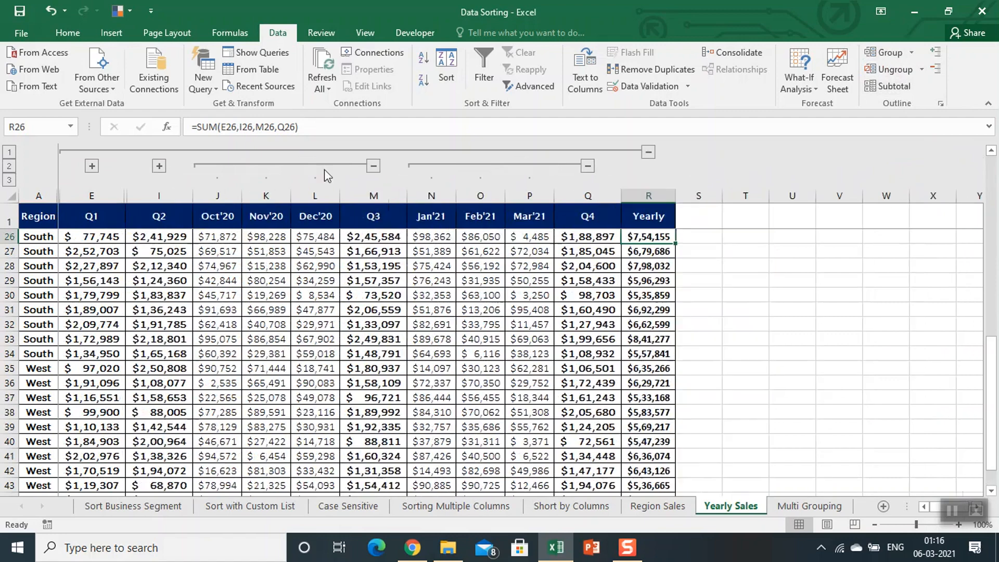
pyautogui.click(373, 167)
pyautogui.click(444, 166)
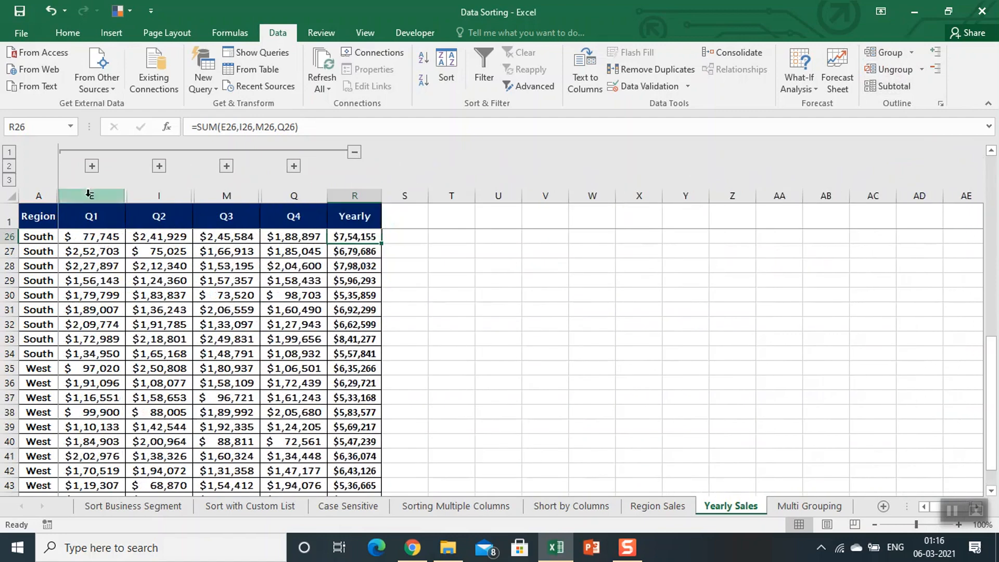
# View the column outline at levels 1, 2 and 3, and clear the outline from the Yearly Sales sheet.
pyautogui.click(10, 152)
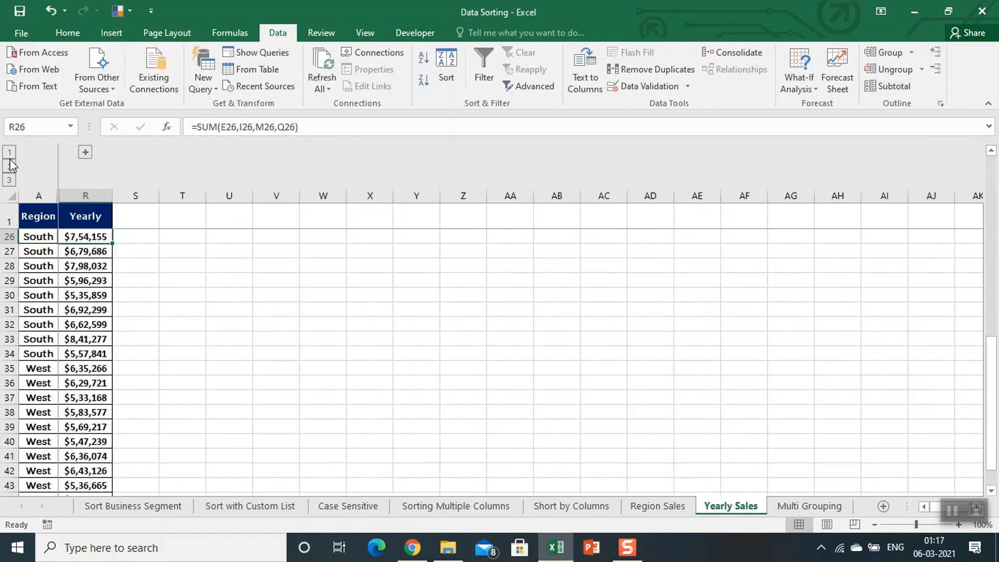
pyautogui.click(8, 166)
pyautogui.click(8, 180)
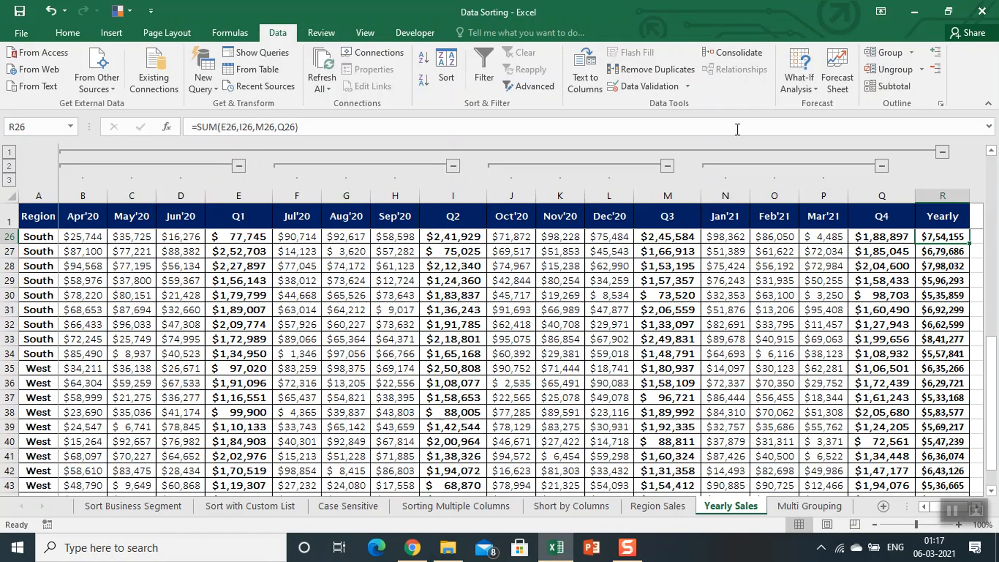
pyautogui.click(922, 69)
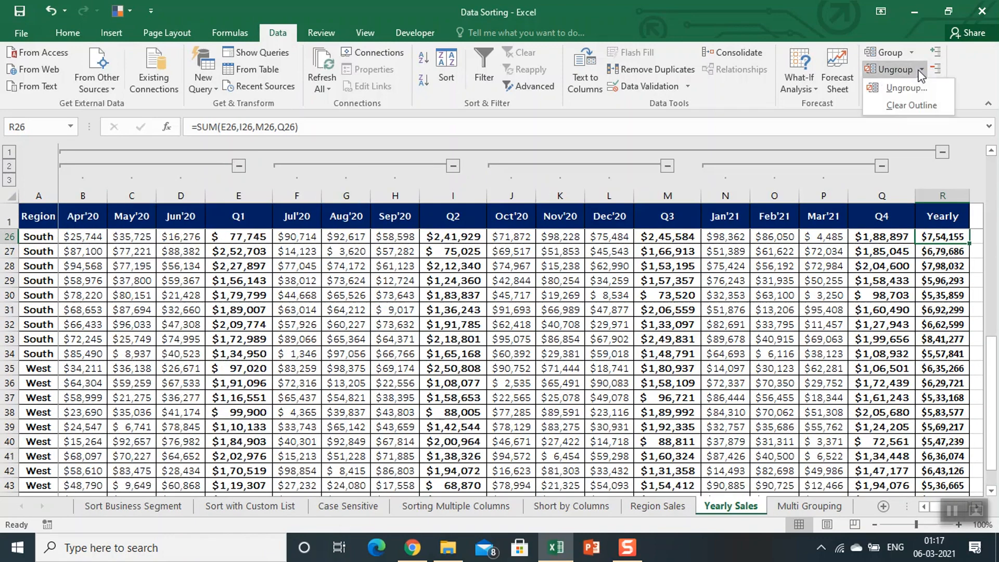
pyautogui.click(905, 101)
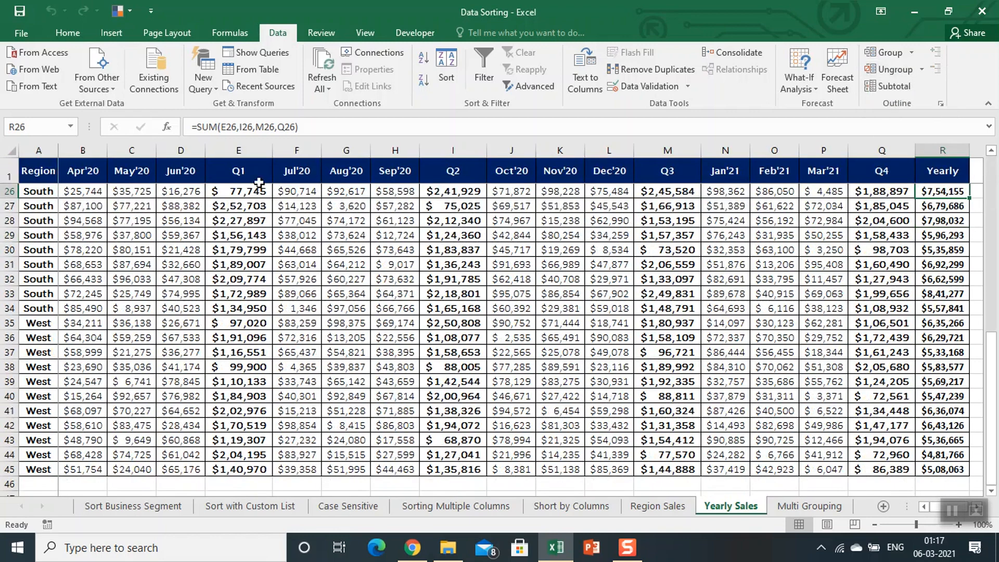
# Inspect the Q1 and Q2 sum formulas and the Apr'20 to Jun'20 columns on the Yearly Sales sheet.
pyautogui.click(242, 192)
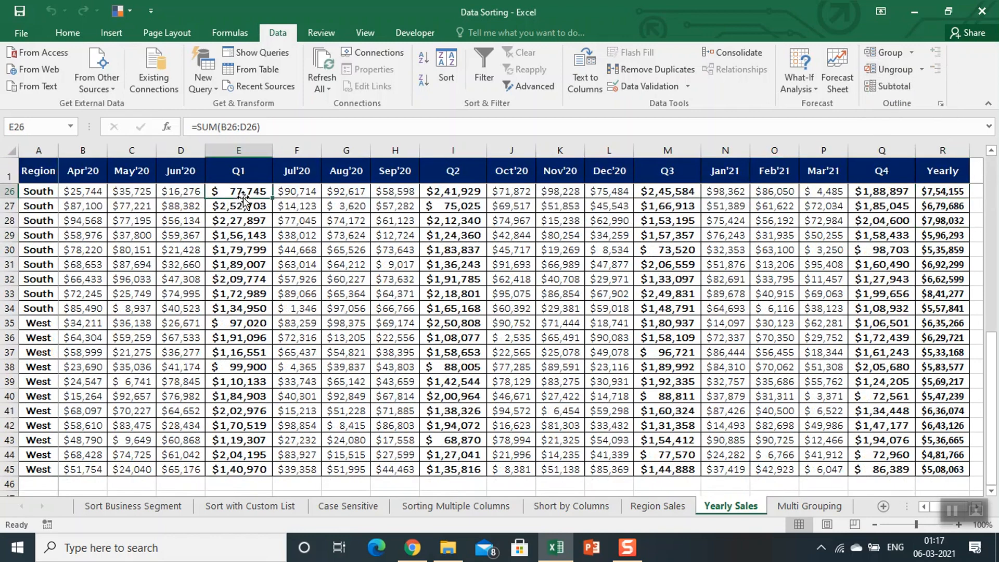
pyautogui.moveTo(181, 151); pyautogui.dragTo(82, 152)
pyautogui.click(453, 279)
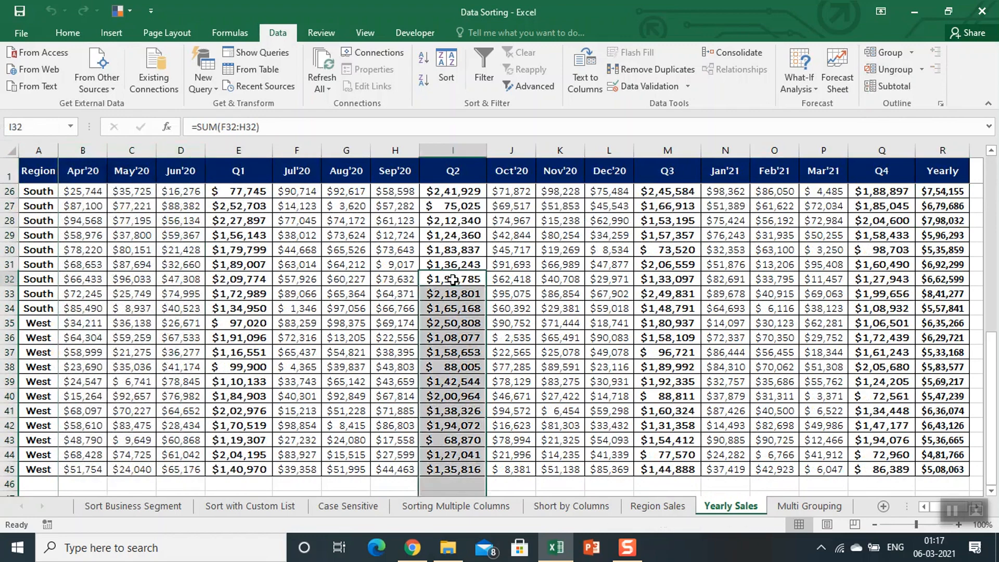
# Apply an Auto Outline to the regional and quarterly data on the Multi Grouping sheet.
pyautogui.click(785, 506)
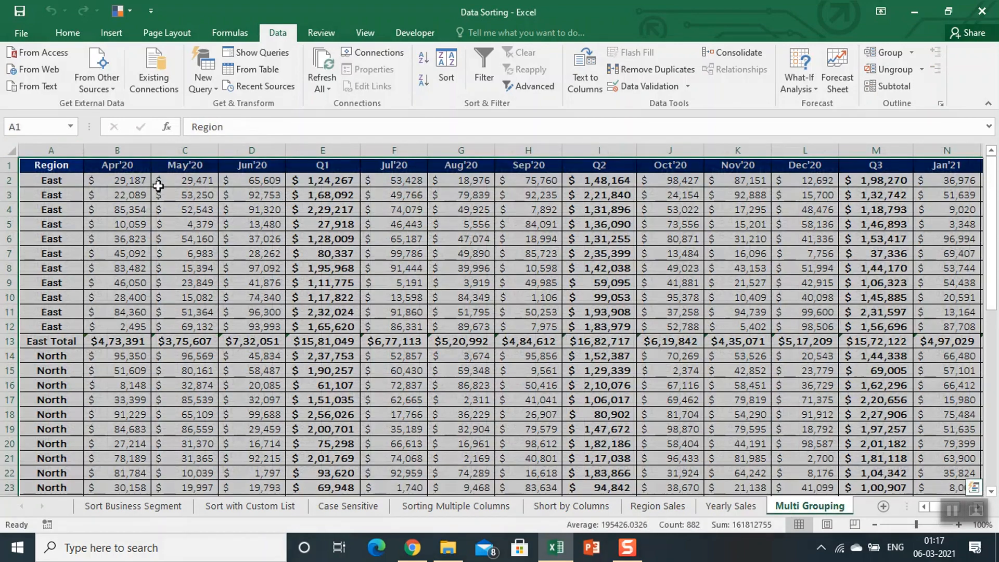
pyautogui.click(67, 167)
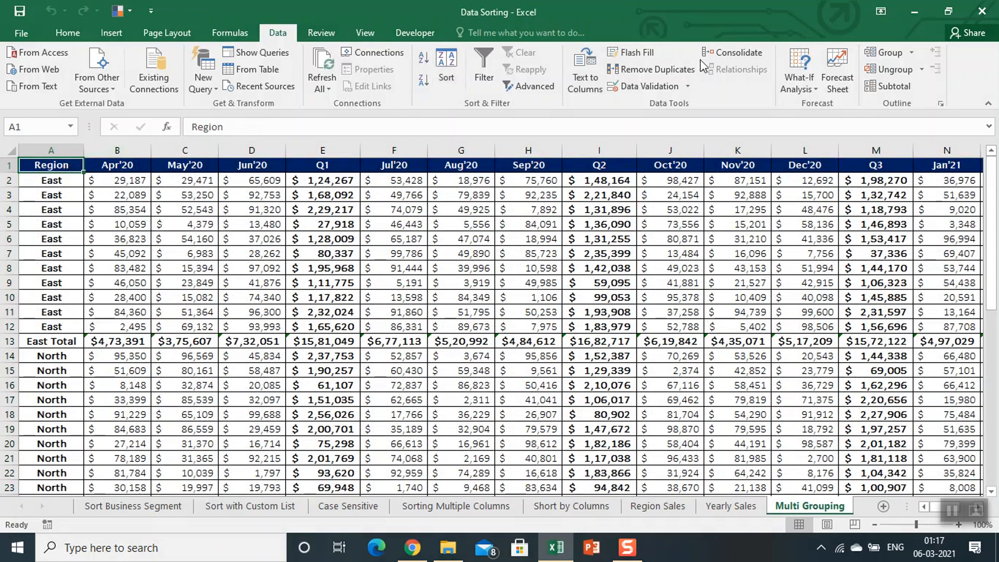
pyautogui.click(911, 53)
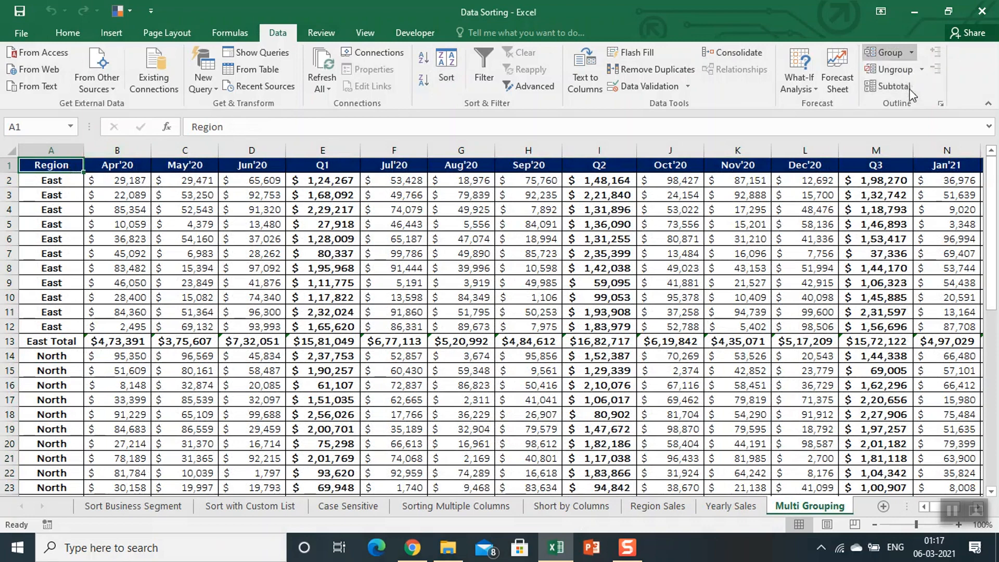
pyautogui.click(894, 85)
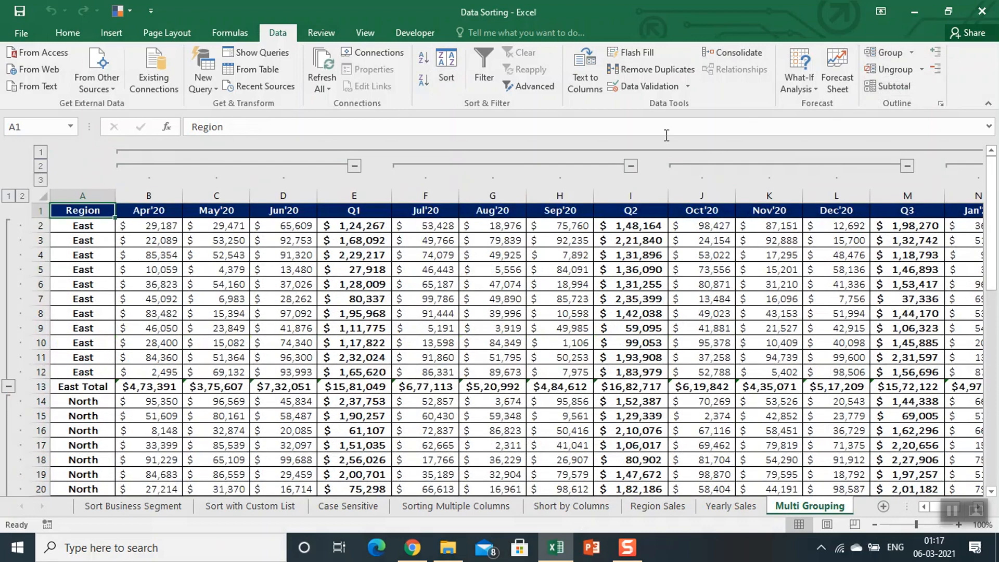
# View the row outline at levels 1 and 2, and reduce the data to region totals with only the Yearly column.
pyautogui.click(8, 196)
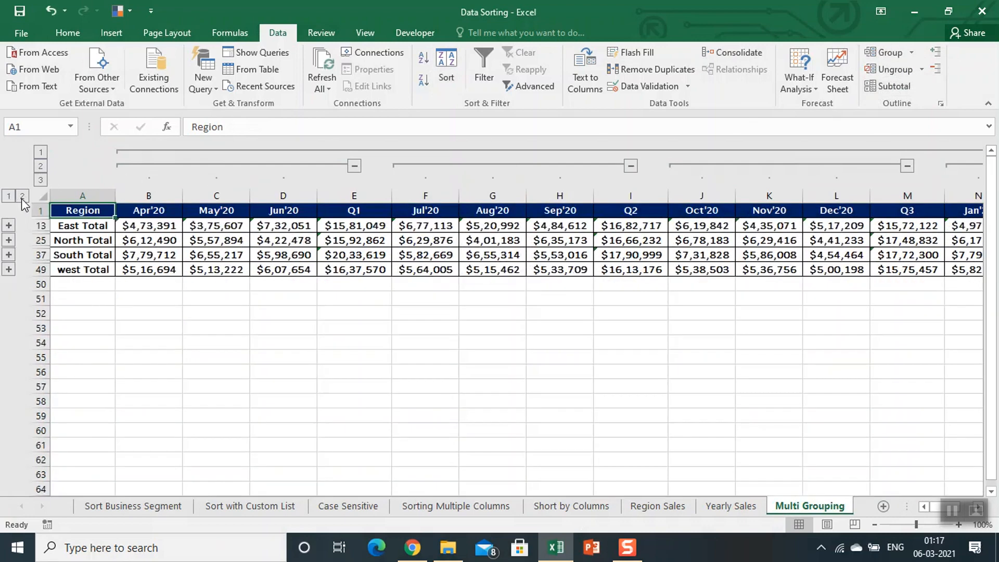
pyautogui.click(22, 195)
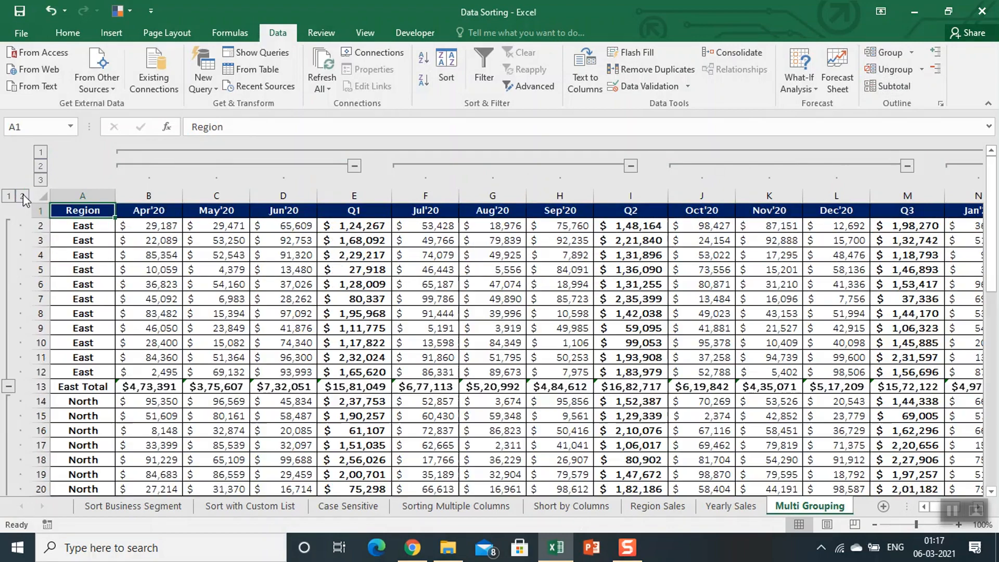
pyautogui.click(41, 152)
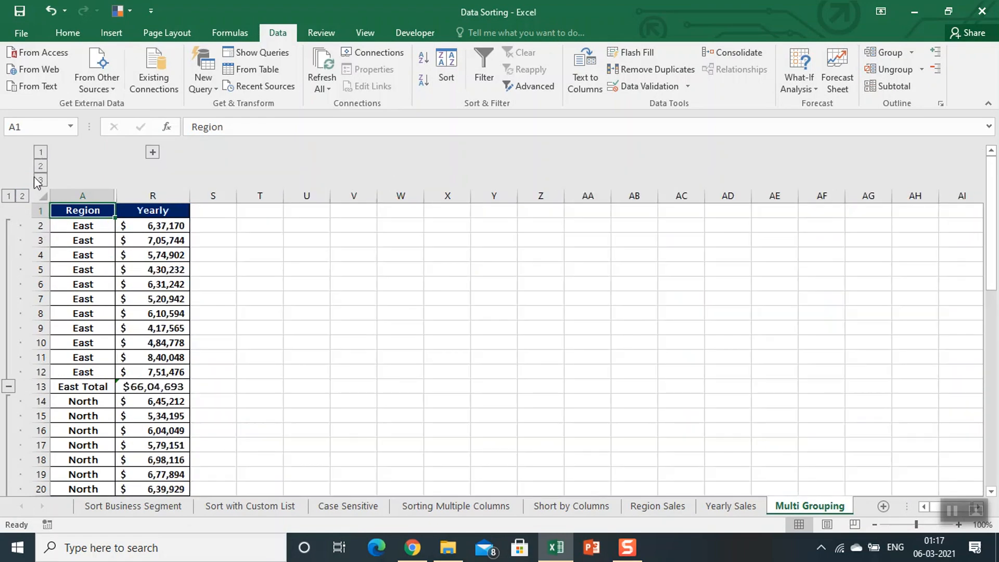
pyautogui.click(8, 196)
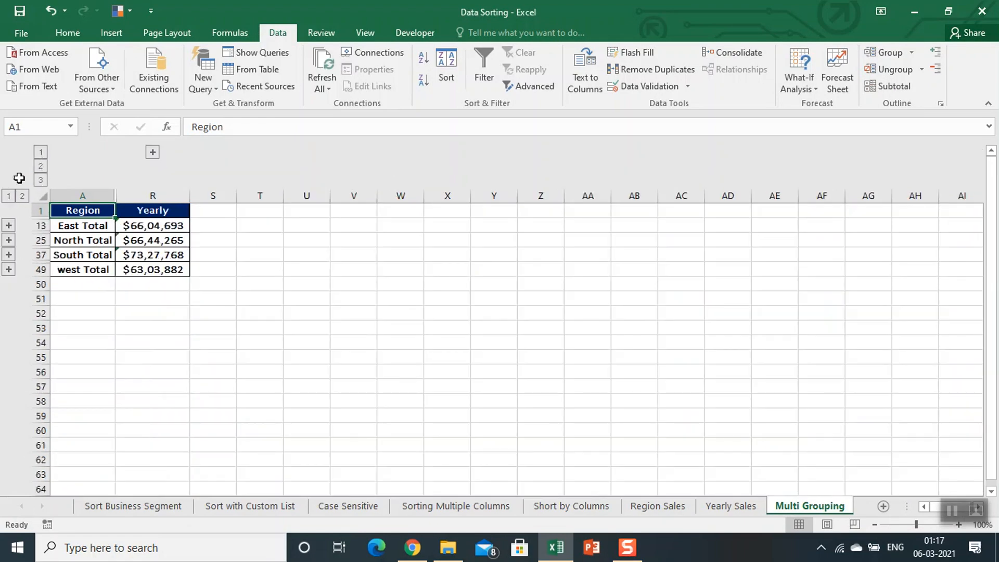
# View the region totals at column levels 2, 3 and 1, and expand the rows to level 2.
pyautogui.click(40, 167)
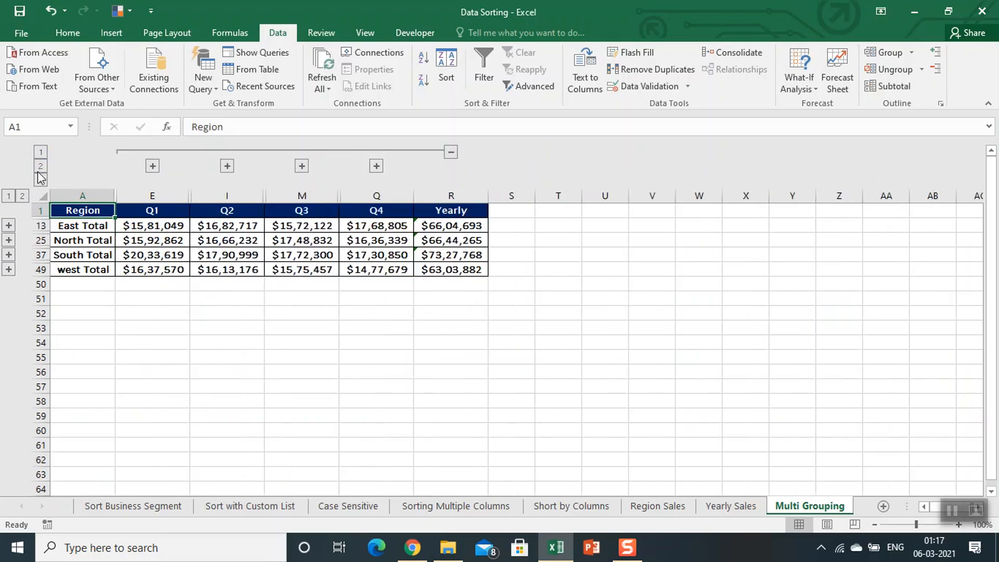
pyautogui.click(41, 180)
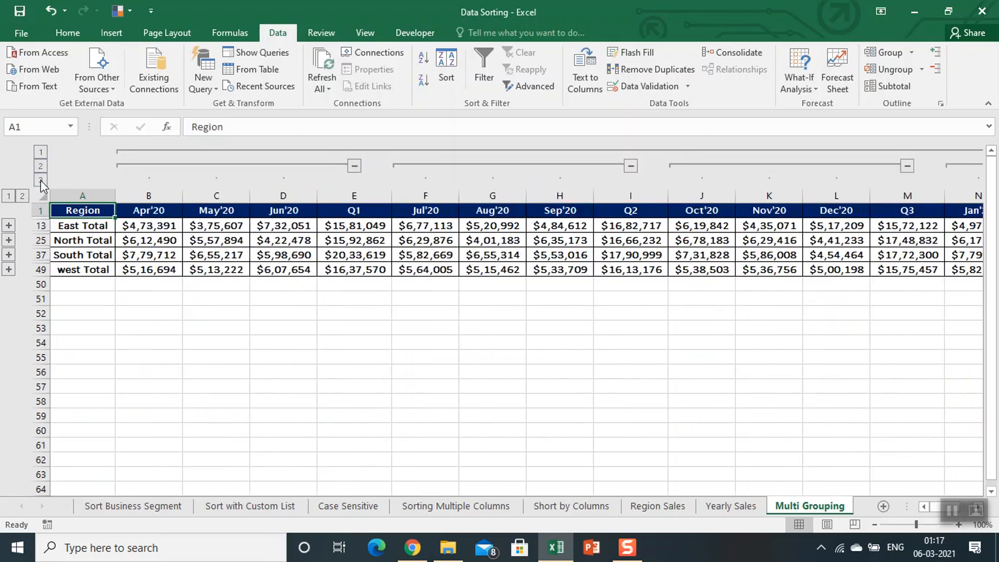
pyautogui.click(40, 153)
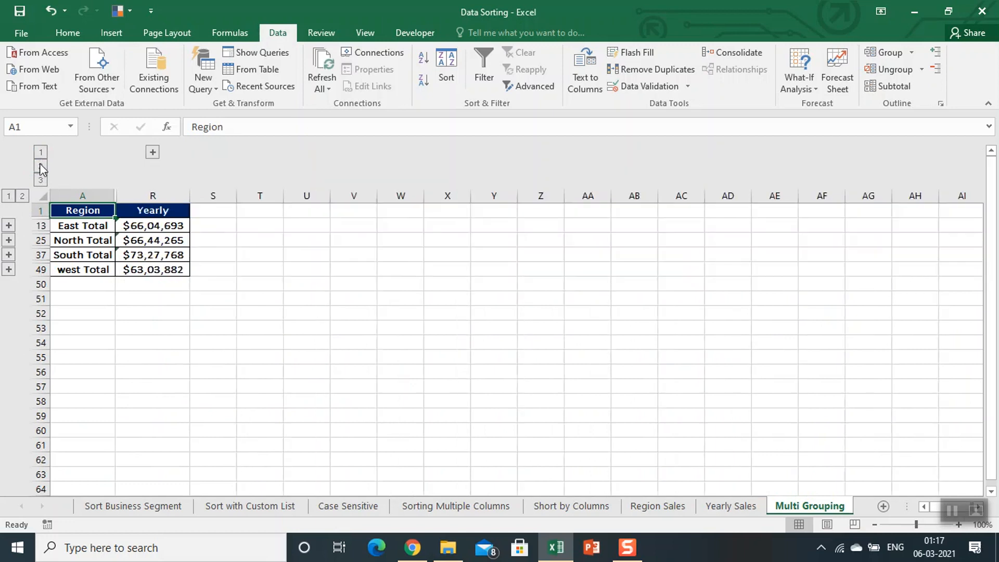
pyautogui.click(22, 195)
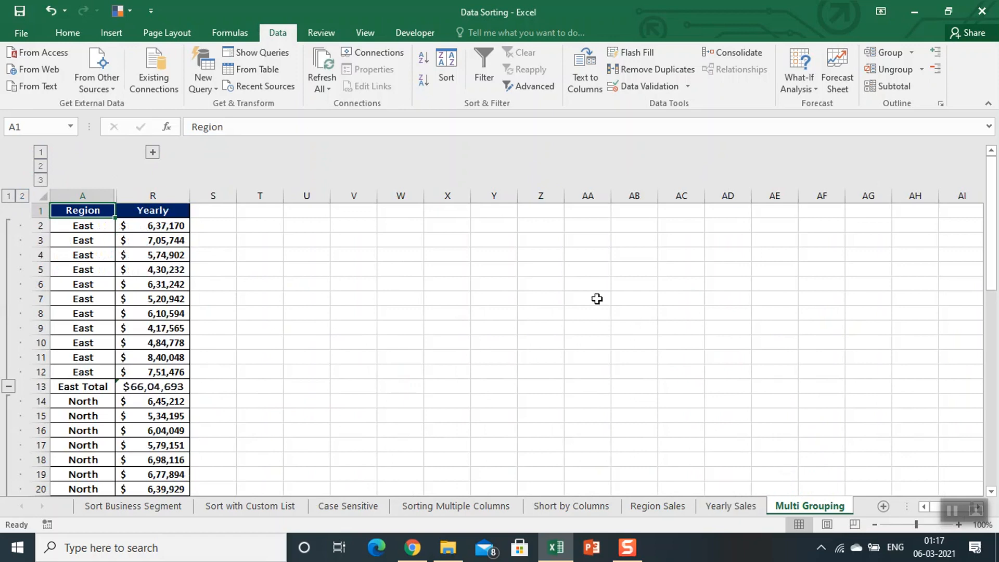
pyautogui.click(513, 283)
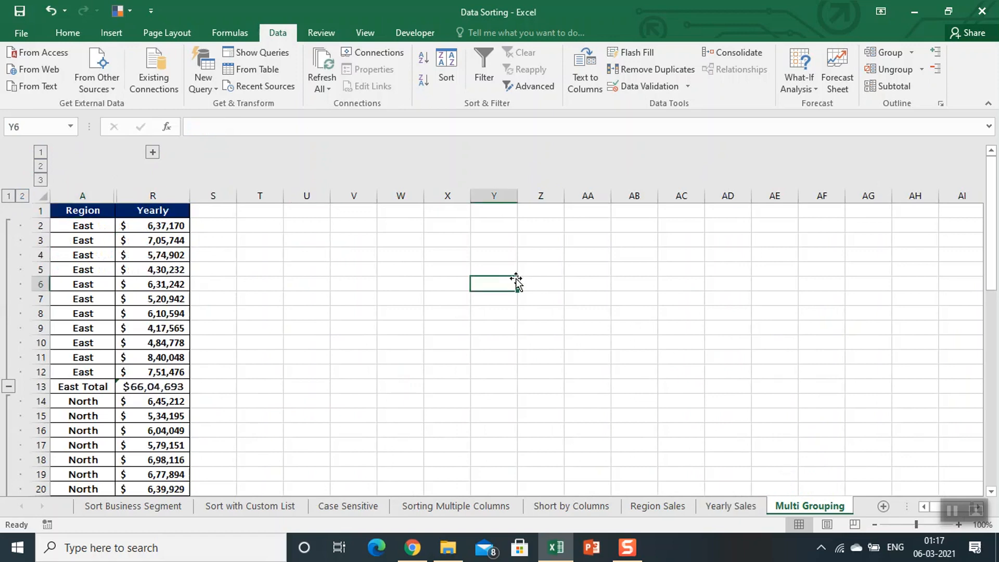